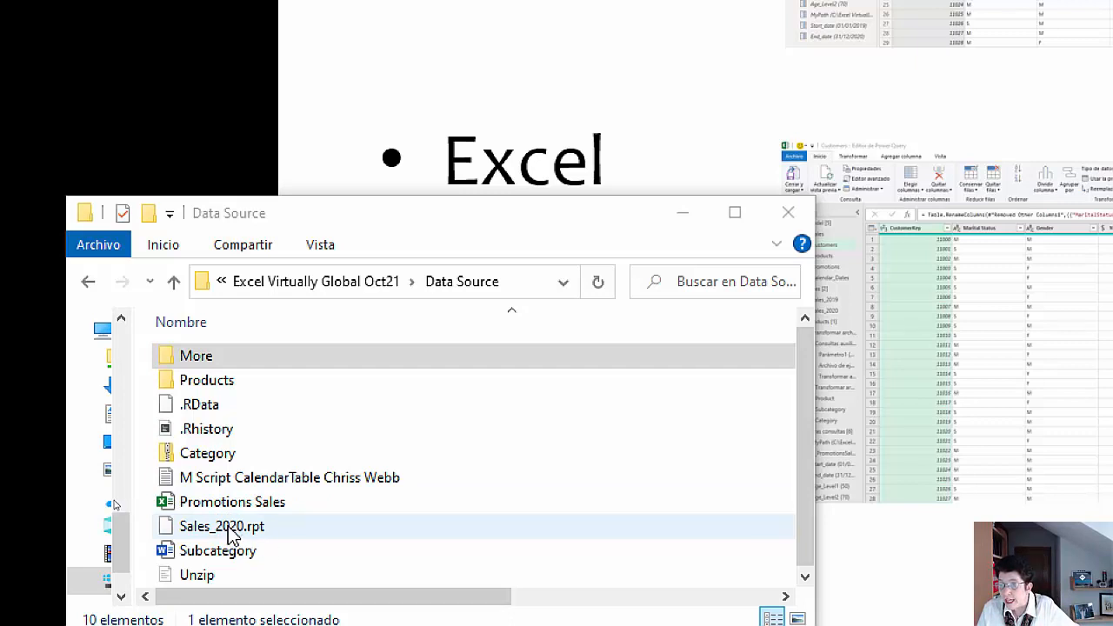
Step: Look inside the More subfolder of Data Source, then return to the Data Source folder
left_click(250, 357)
double_click(249, 353)
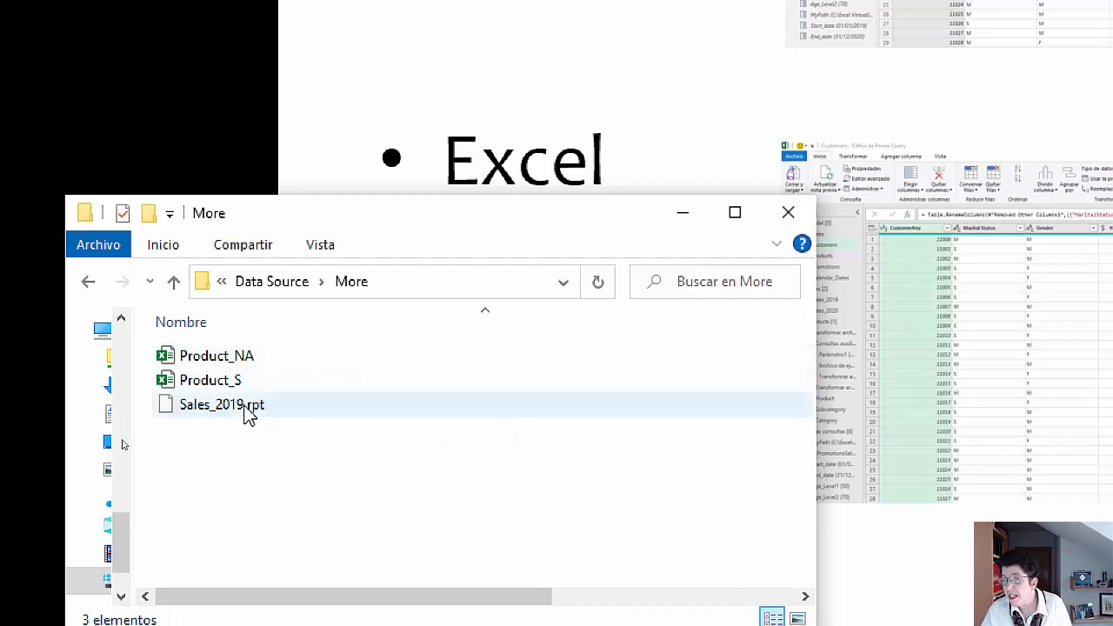
left_click(287, 290)
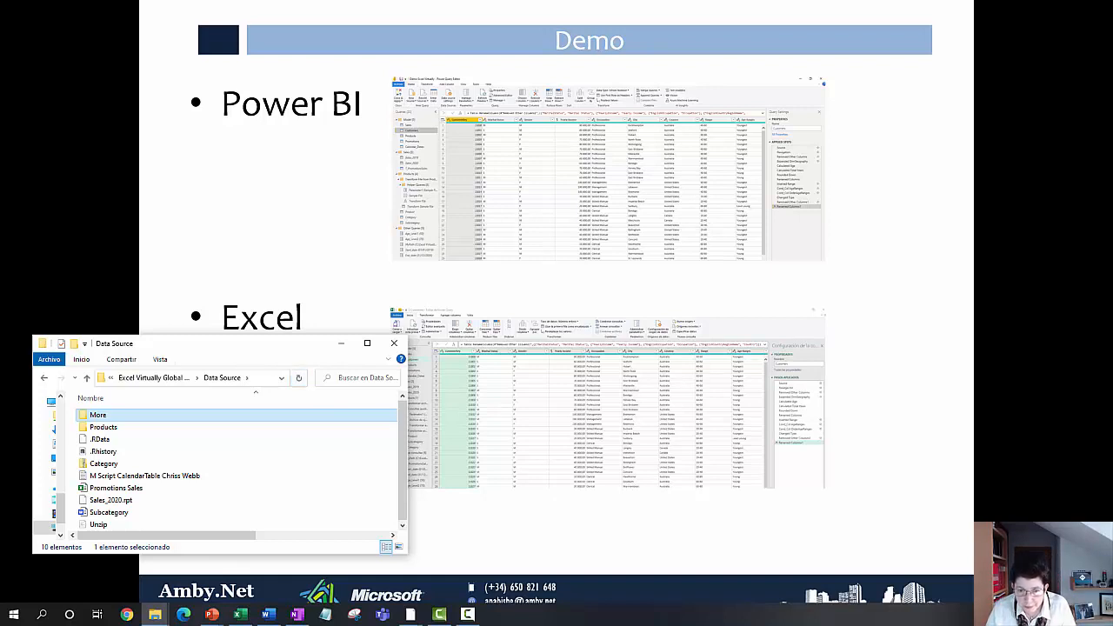
Step: Switch to the Power Query Editor and review the Sales_2019 query's applied steps from Source through Changed Type1
key("alt+Tab")
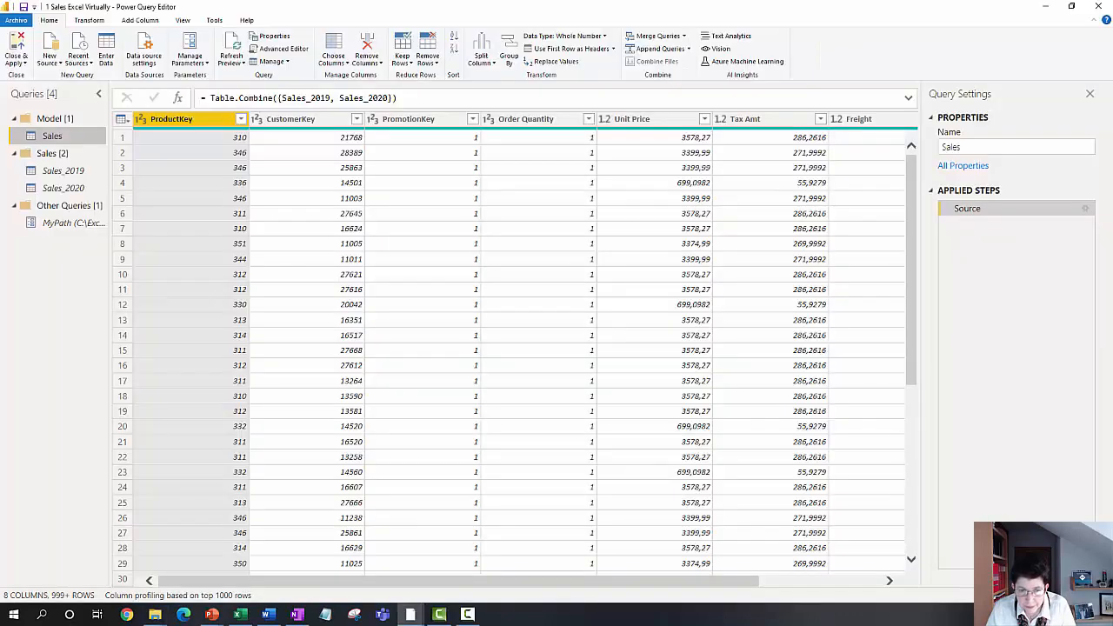
left_click(74, 172)
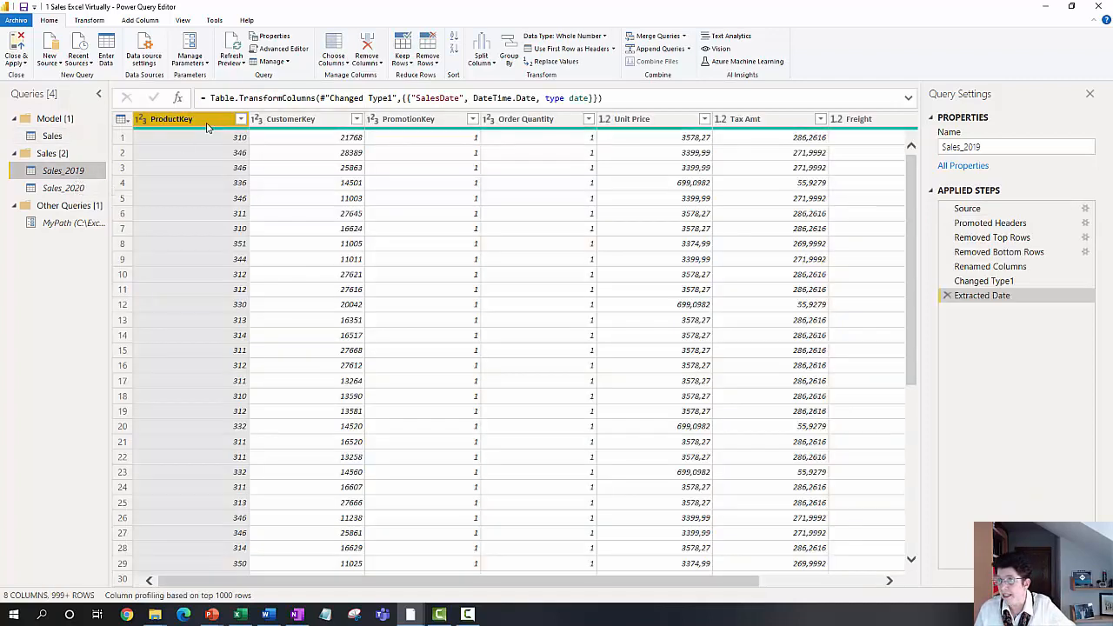
left_click(985, 207)
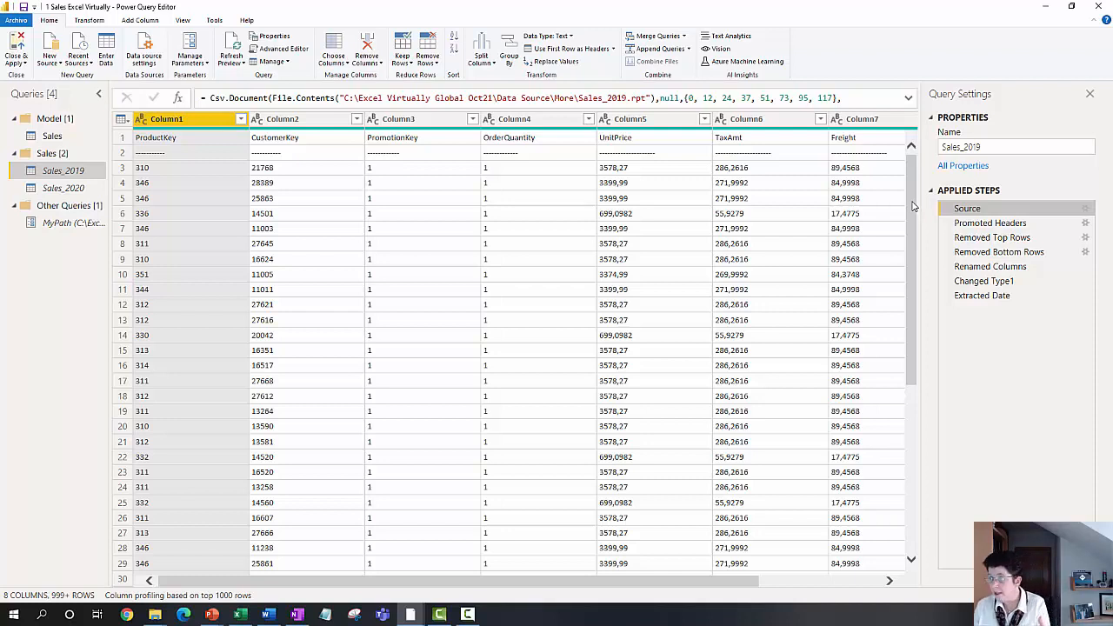
left_click(993, 226)
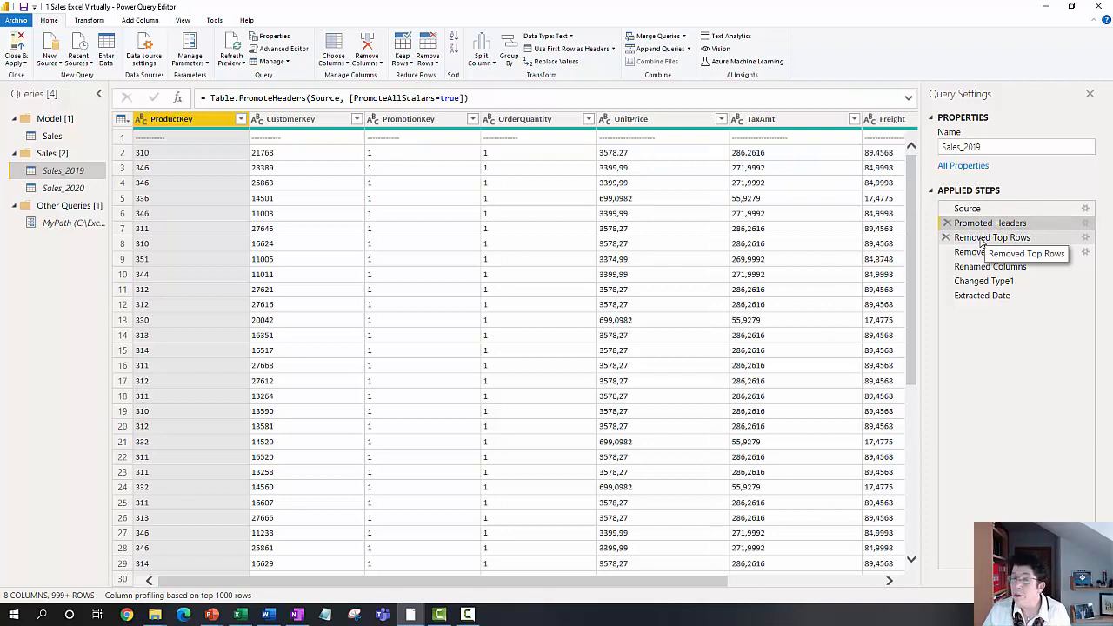
left_click(982, 240)
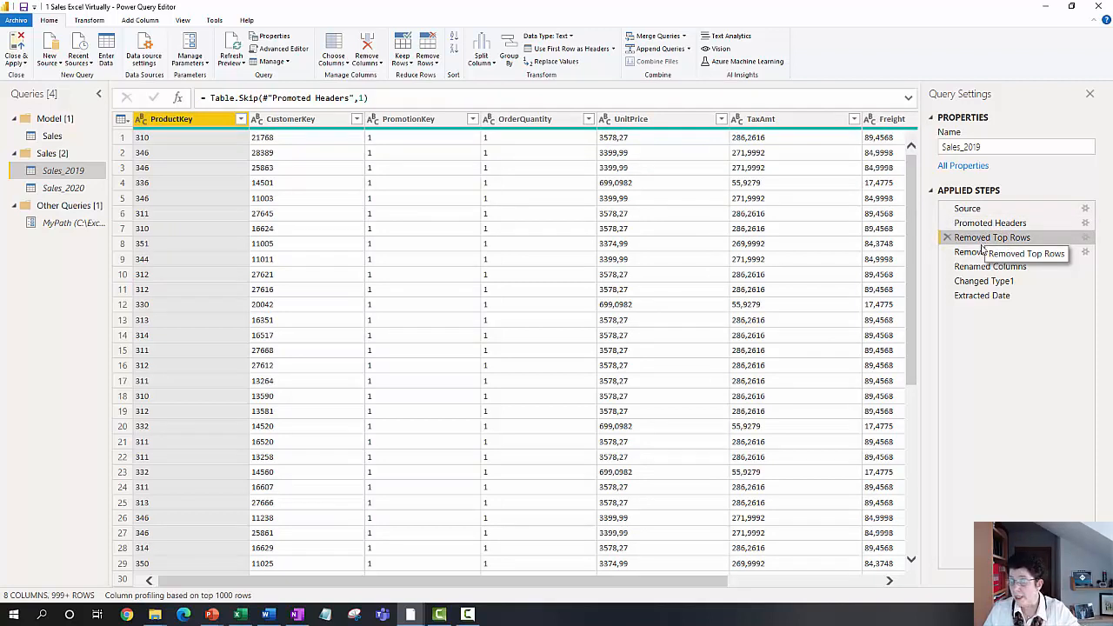
left_click(974, 253)
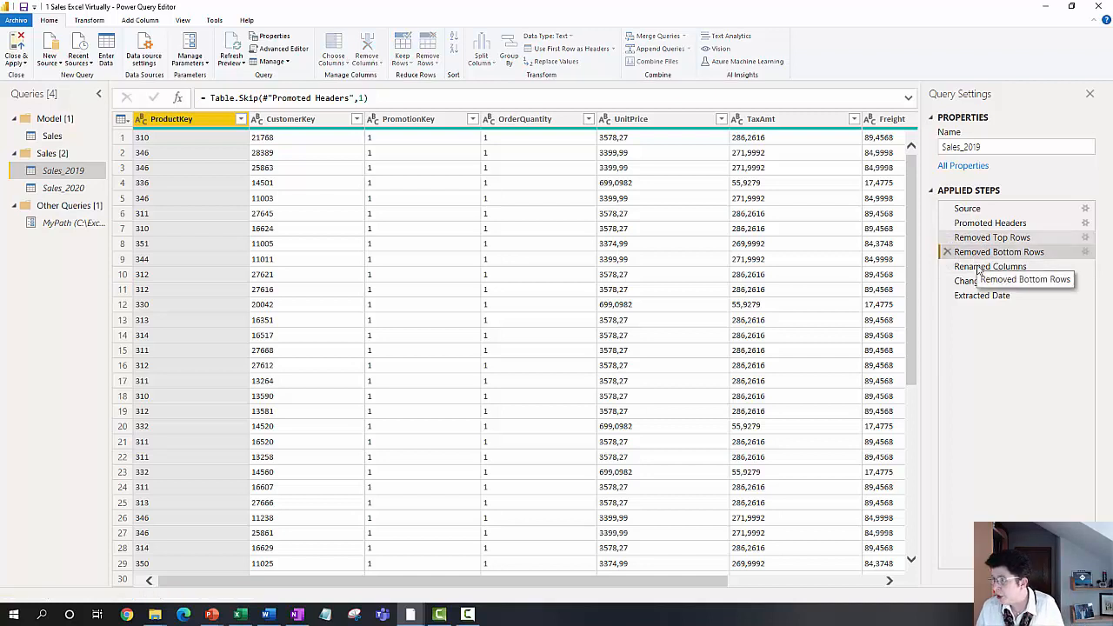
left_click(975, 268)
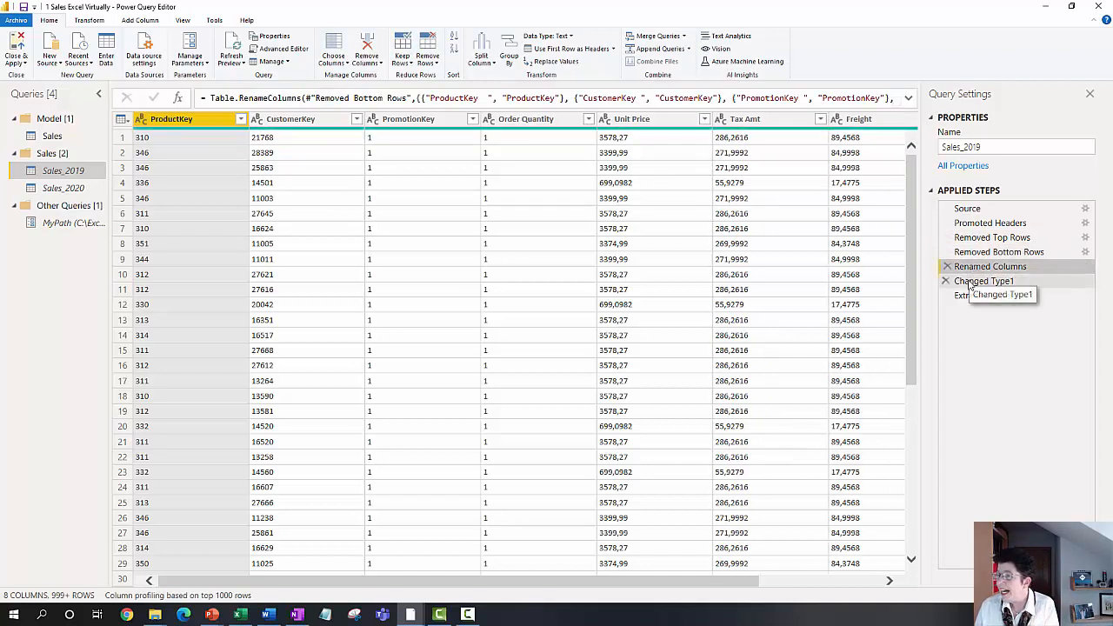
left_click(970, 282)
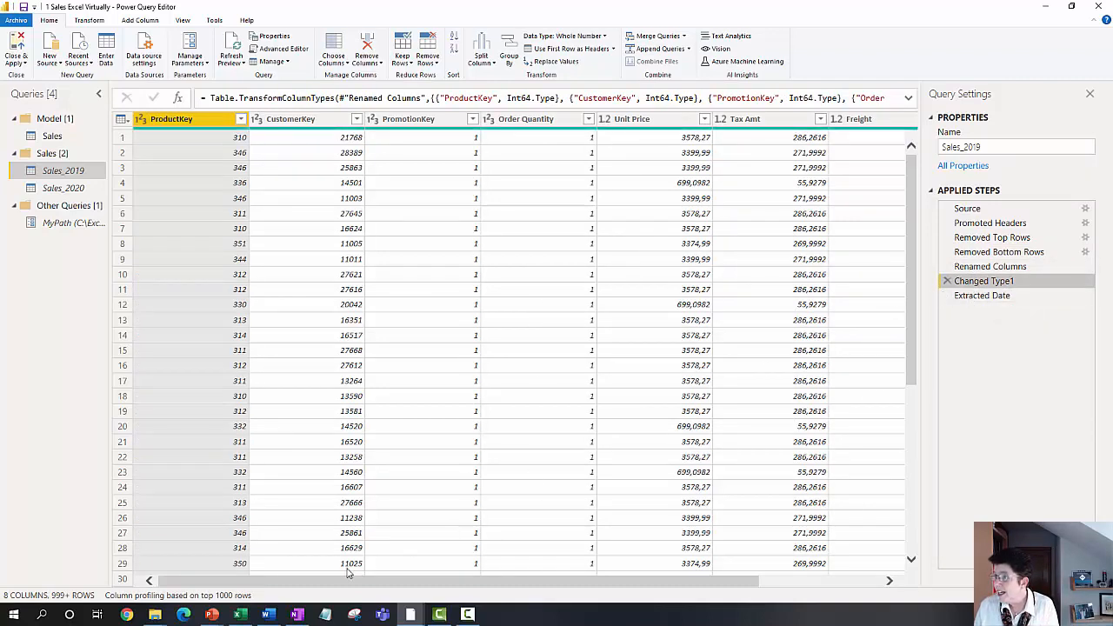
Step: Inspect the SalesDate column of Sales_2019 at the Changed Type1 and Extracted Date steps
scroll(333, 579, "down", 1)
left_click_drag(526, 580, 796, 572)
left_click(826, 124)
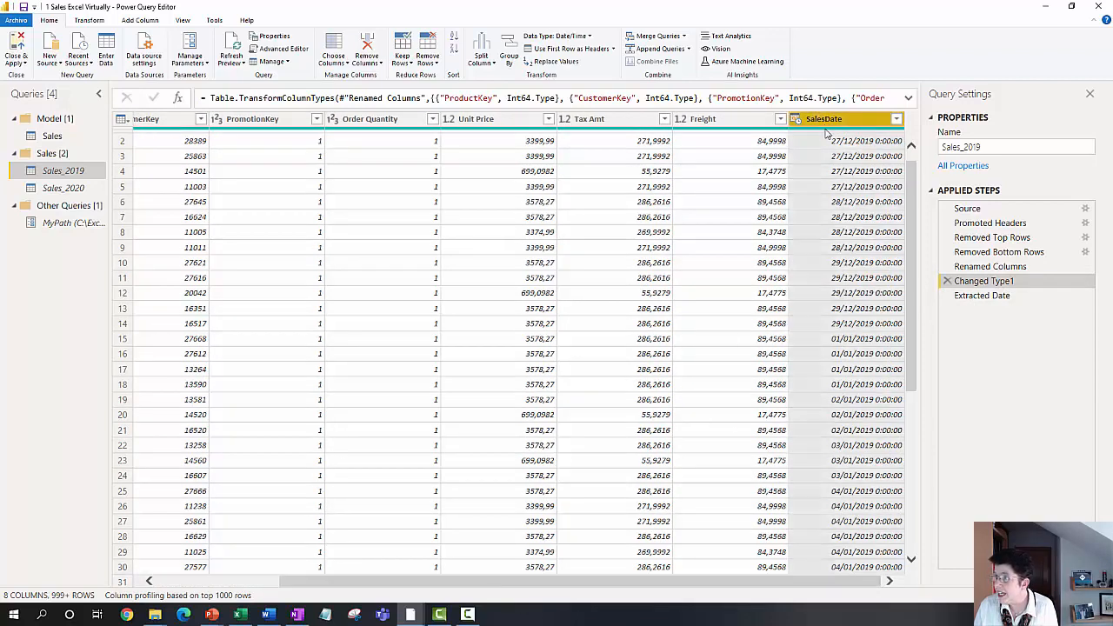
mouse_move(826, 132)
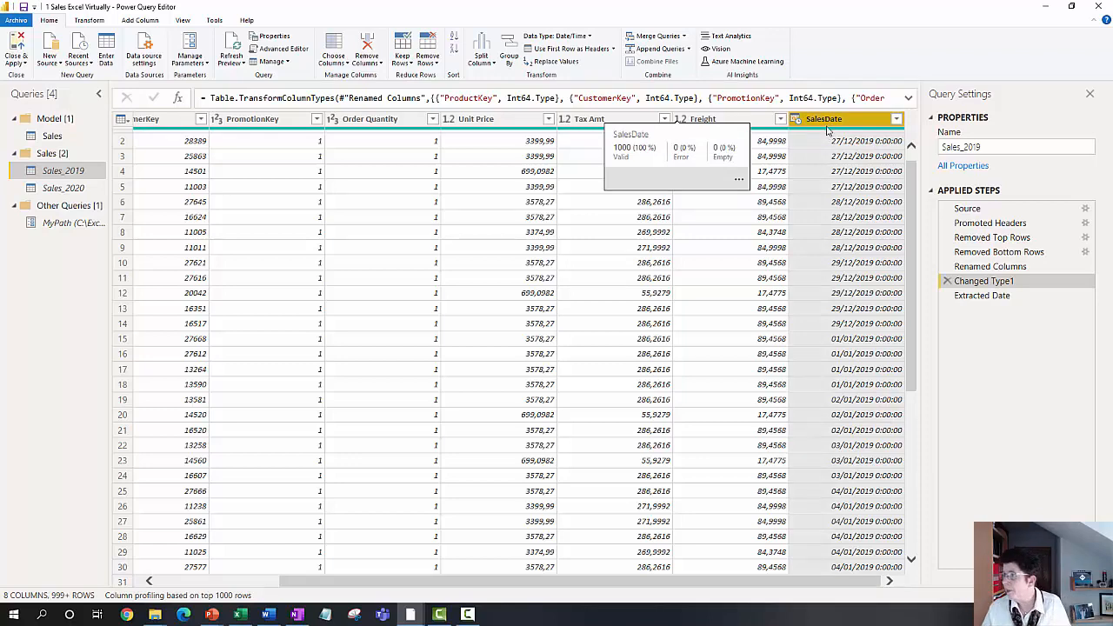
left_click(985, 297)
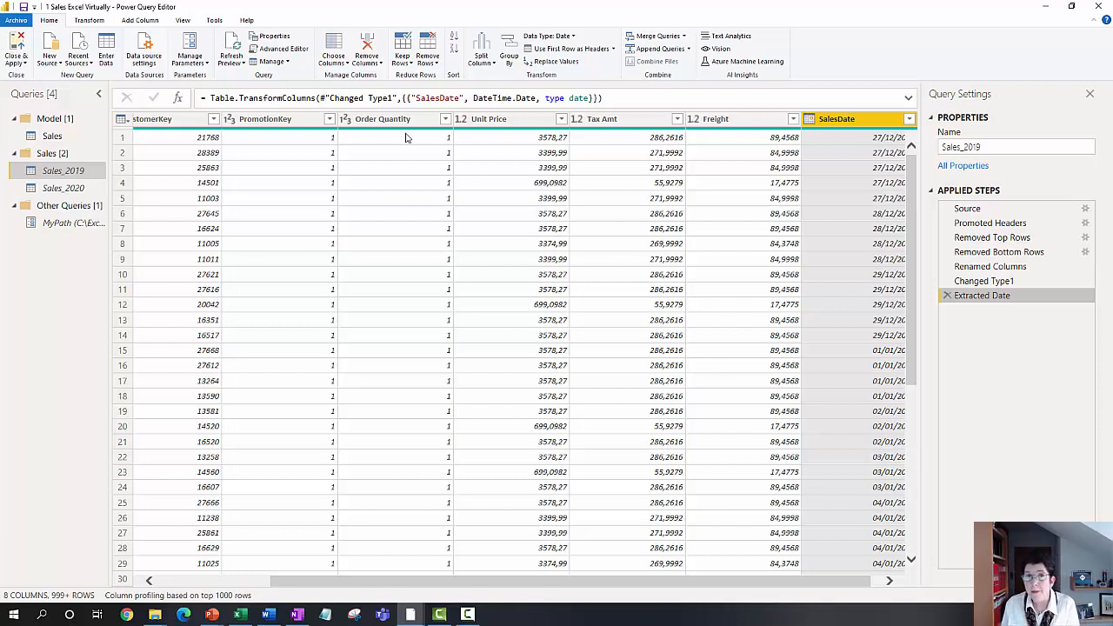
Step: View the Sales_2020 query, return to Sales_2019 and check the Enable load option of Sales_2019
left_click(77, 192)
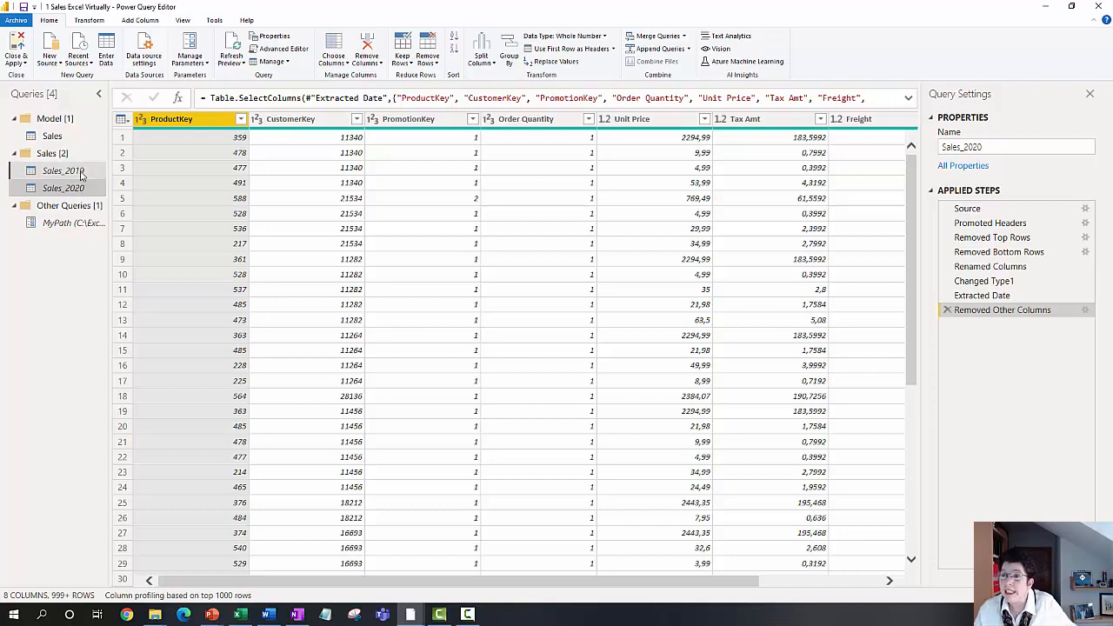
left_click(76, 171)
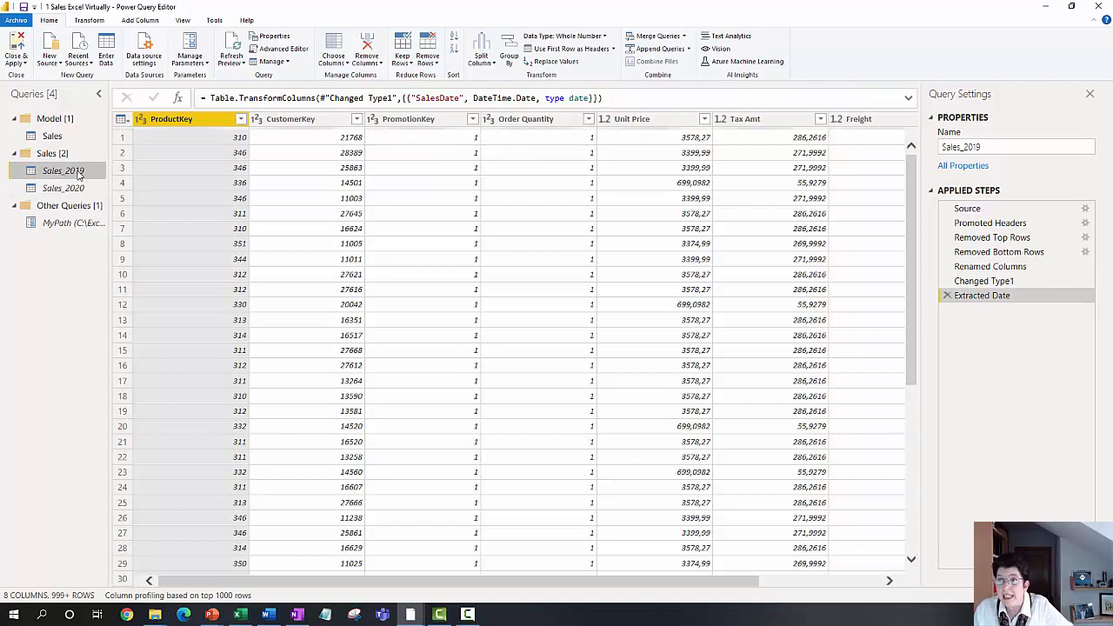
right_click(77, 170)
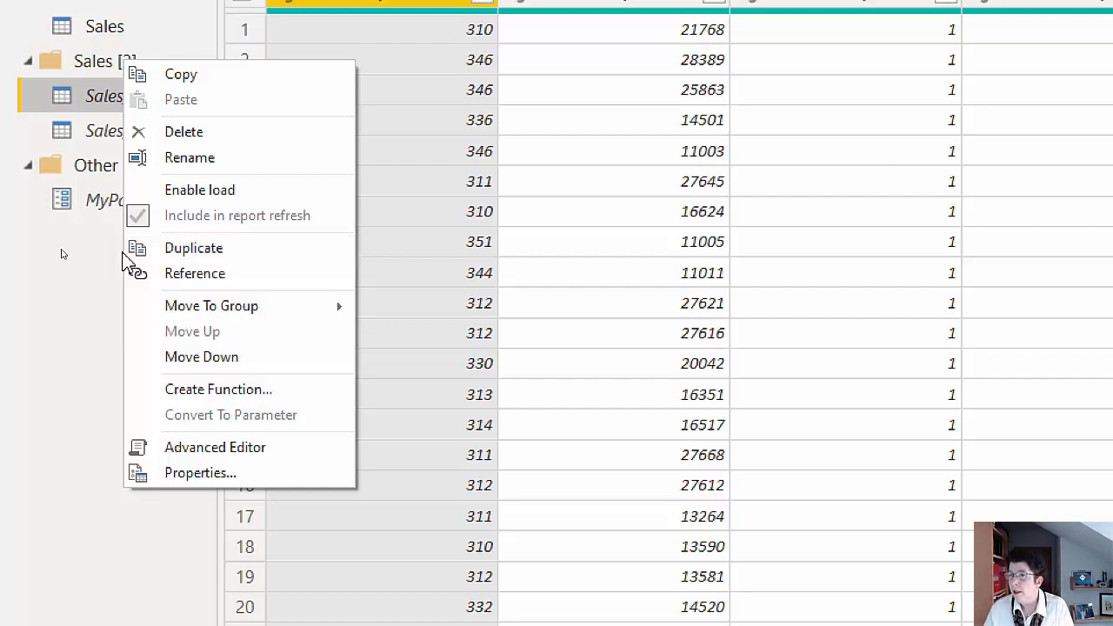
left_click(100, 258)
Step: Examine the Source and Removed Other Columns steps of Sales_2020, including which columns are chosen to keep
left_click(178, 133)
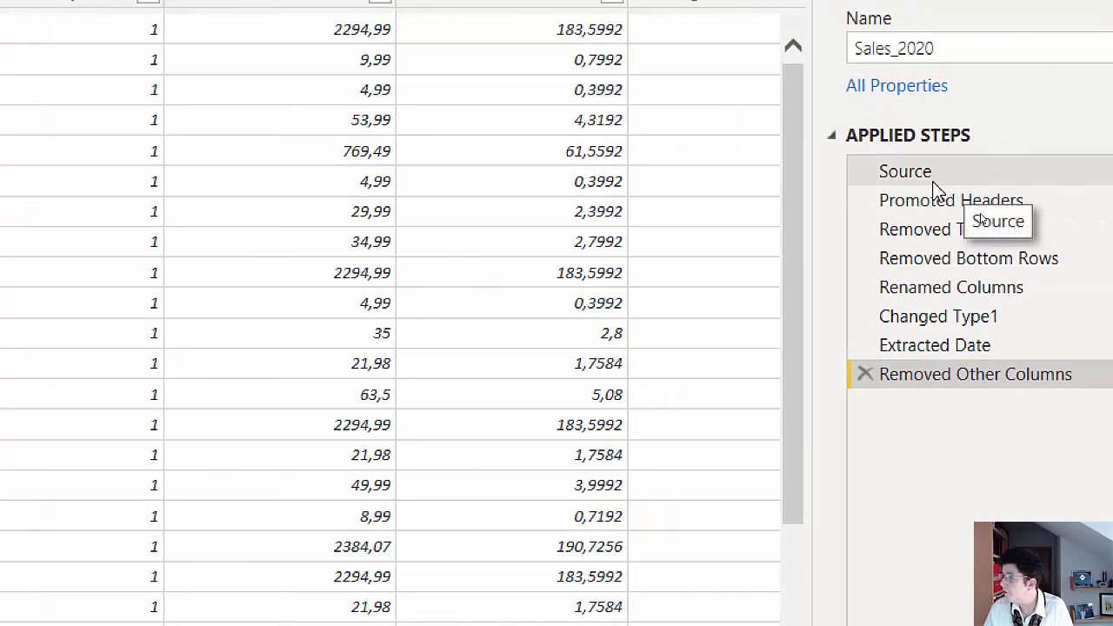
left_click(1032, 174)
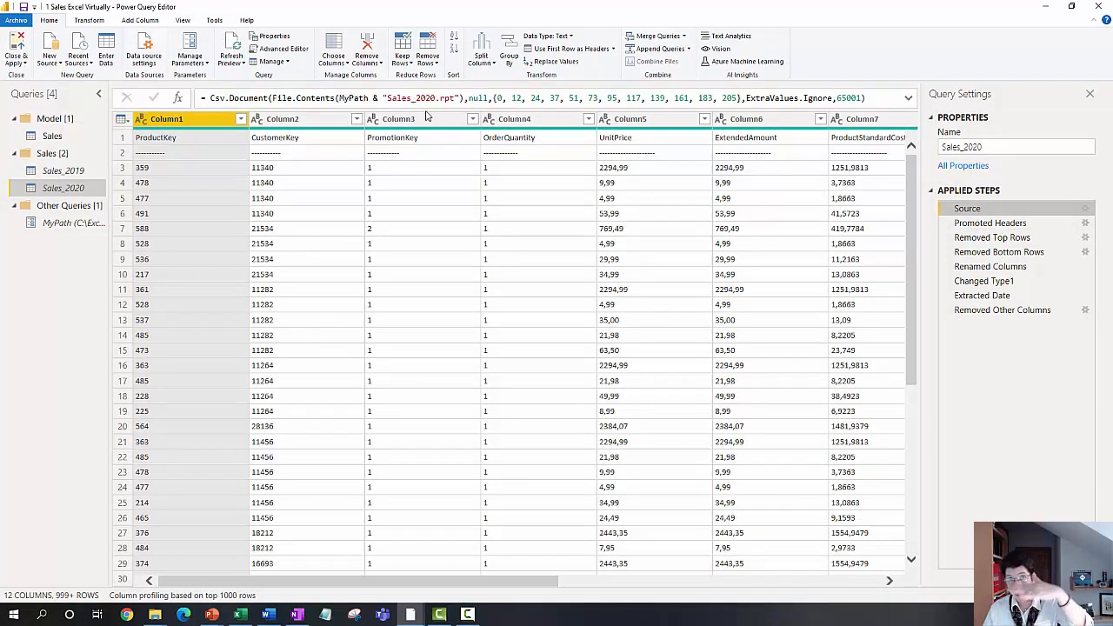
left_click(963, 310)
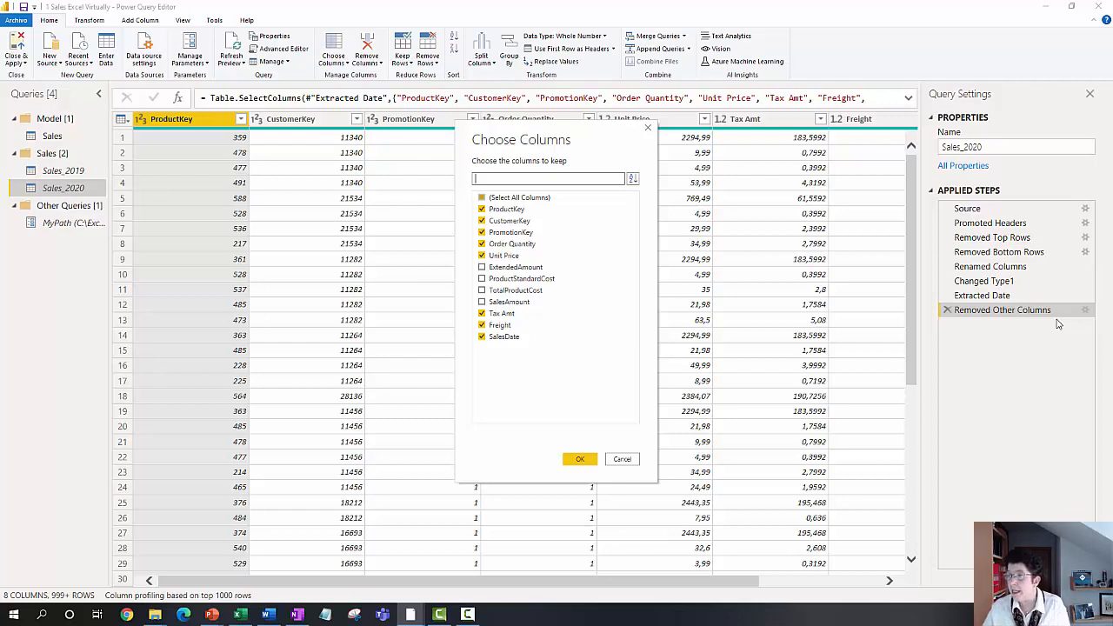
left_click(623, 459)
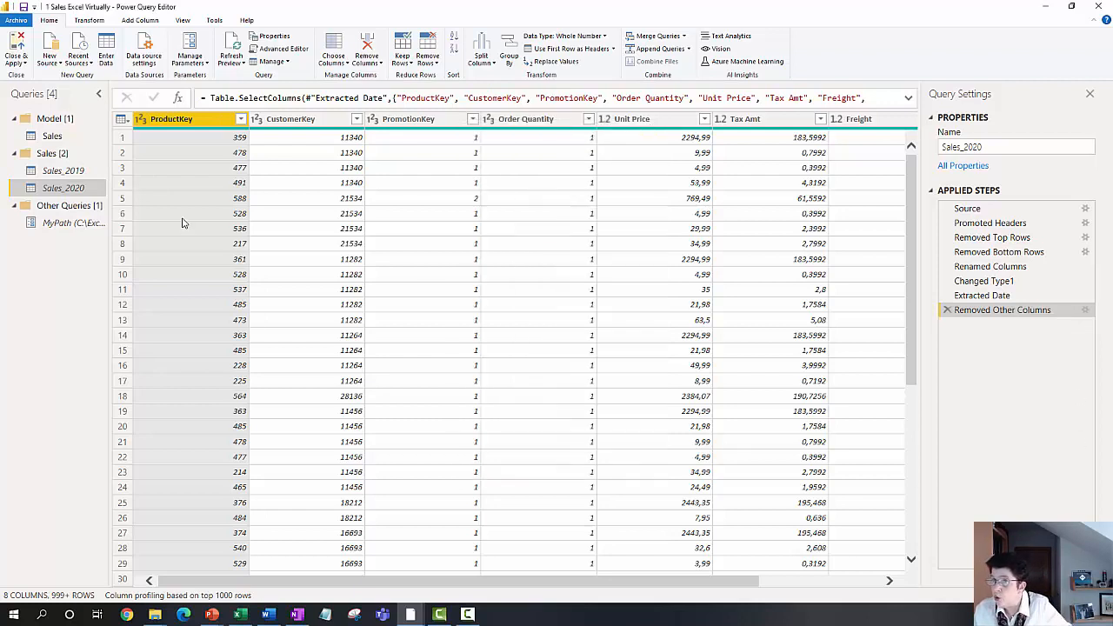
Step: View the combined Sales query and inspect the settings of the MyPath parameter
left_click(66, 138)
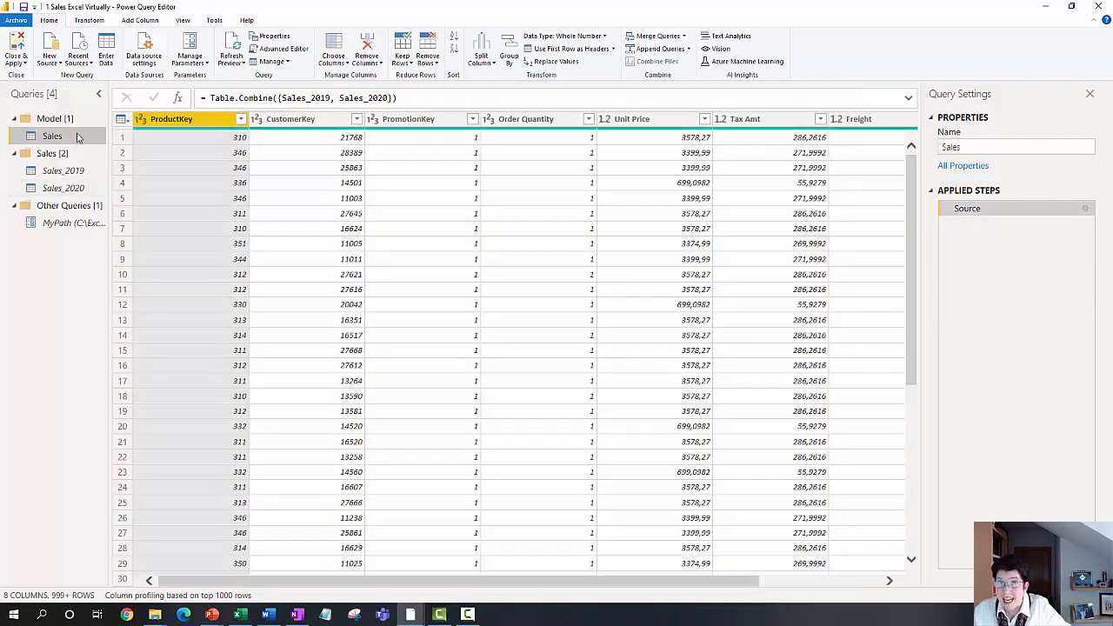
left_click(690, 50)
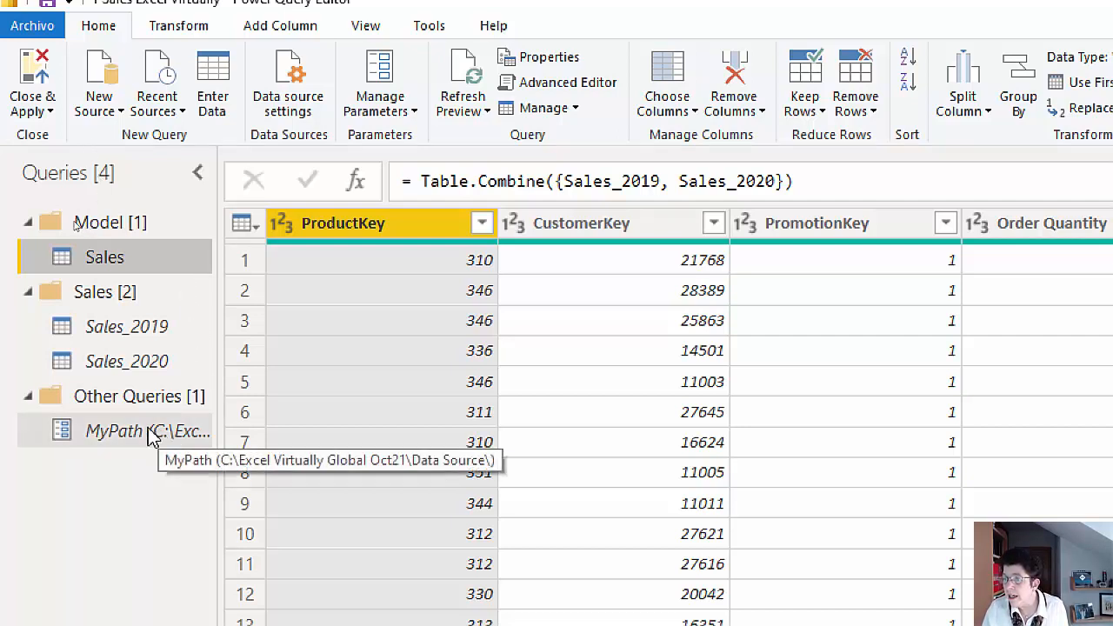
left_click(389, 98)
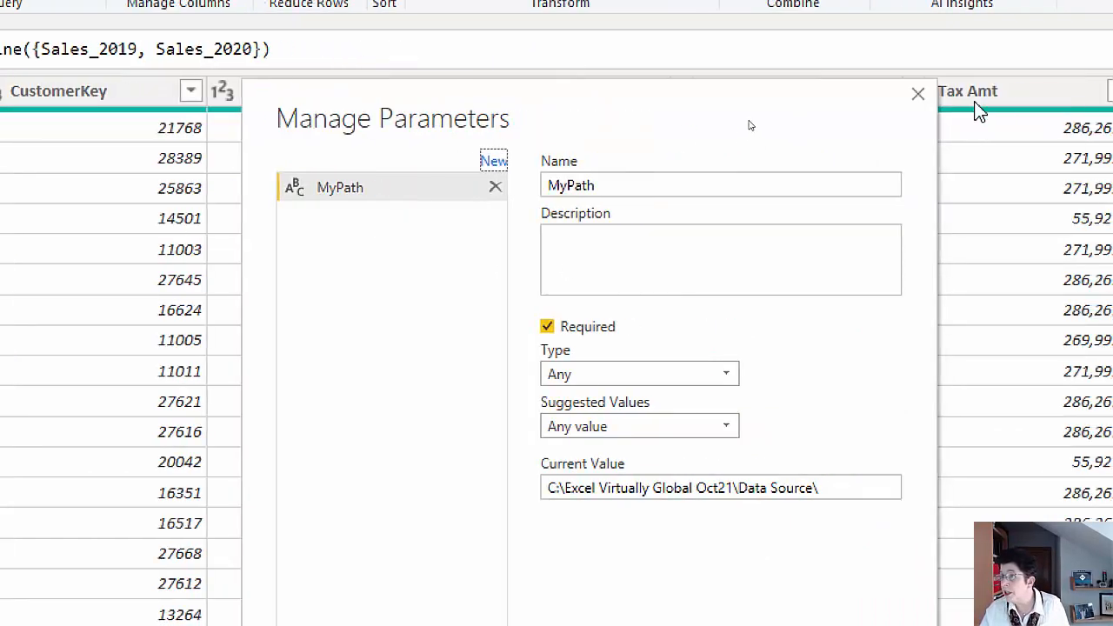
left_click(919, 97)
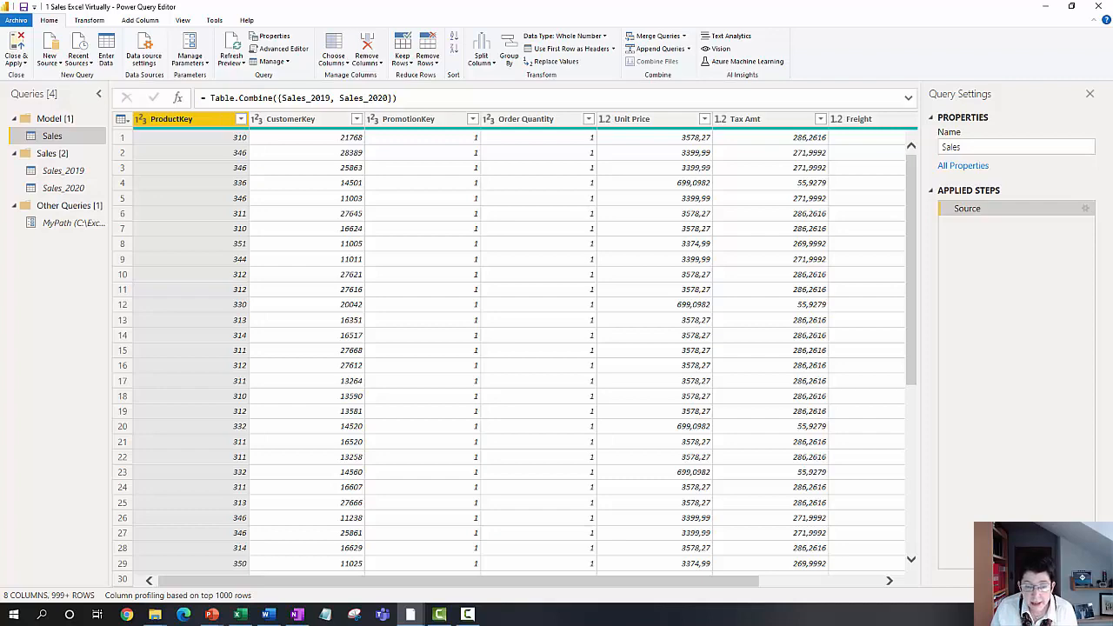
Step: Switch to the Customers file's query editor and preview DimCustomer from AdventureworksDW2016CTP3 on SQL Server ".", without importing it
key("alt+Tab")
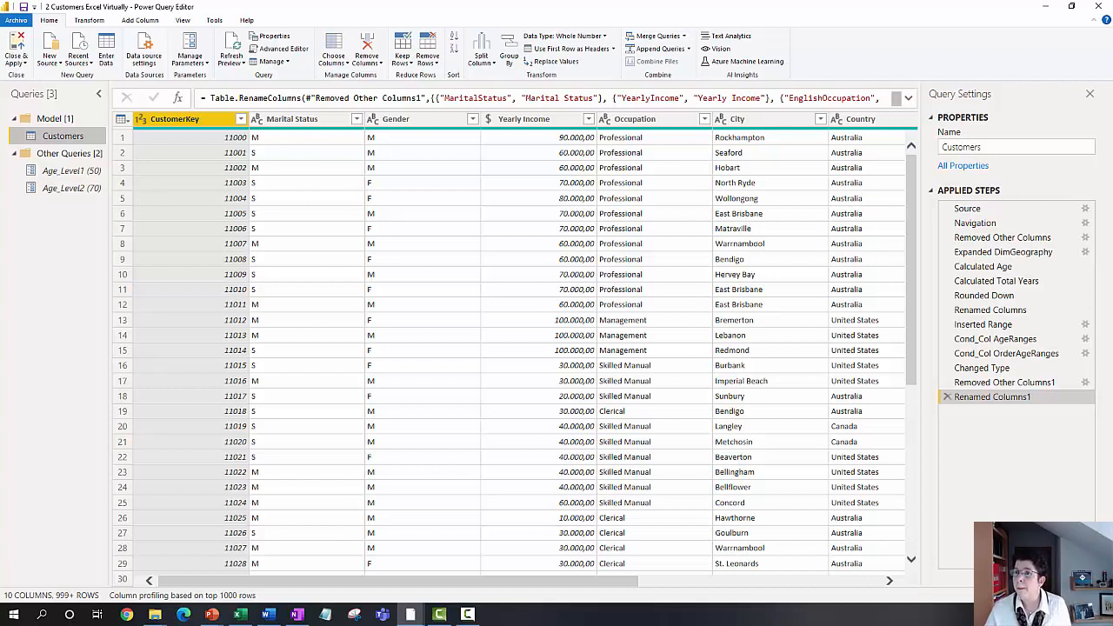
left_click(56, 60)
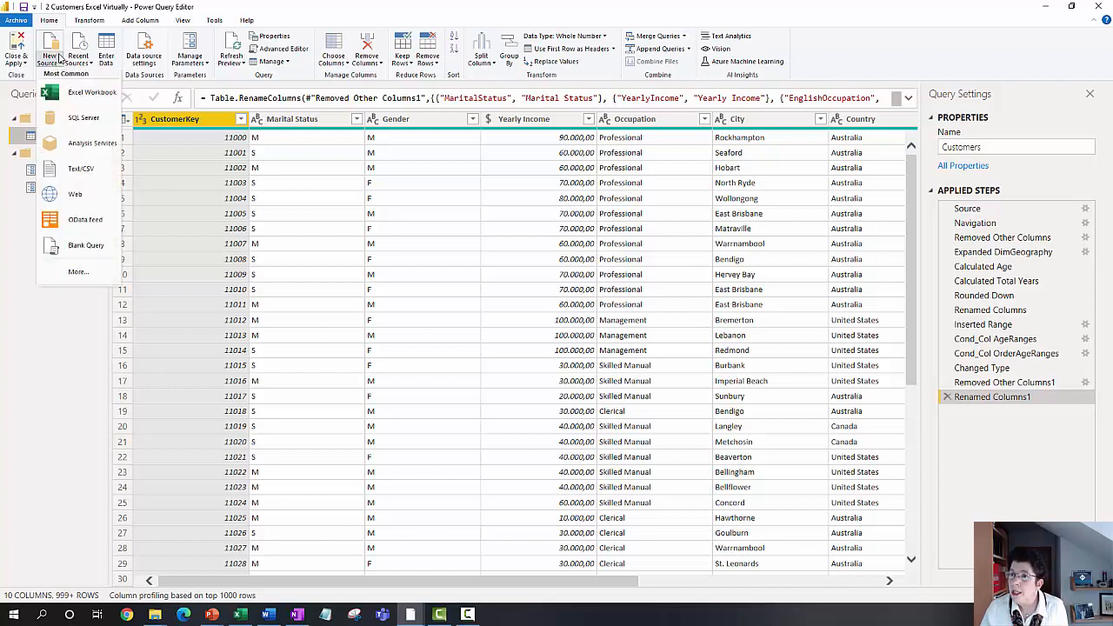
left_click(96, 121)
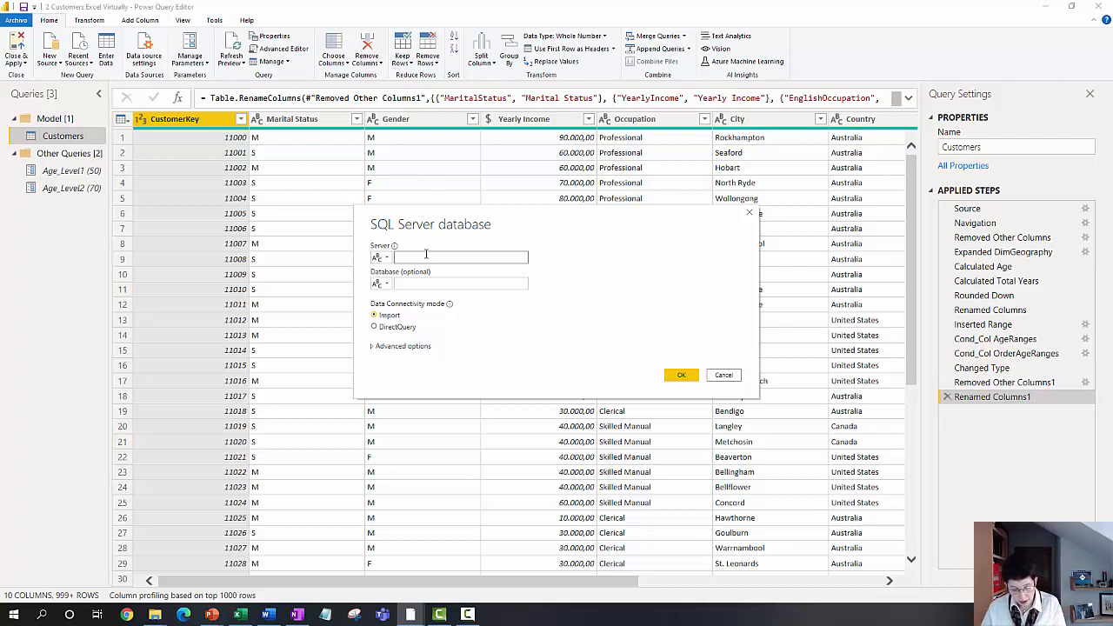
type(".")
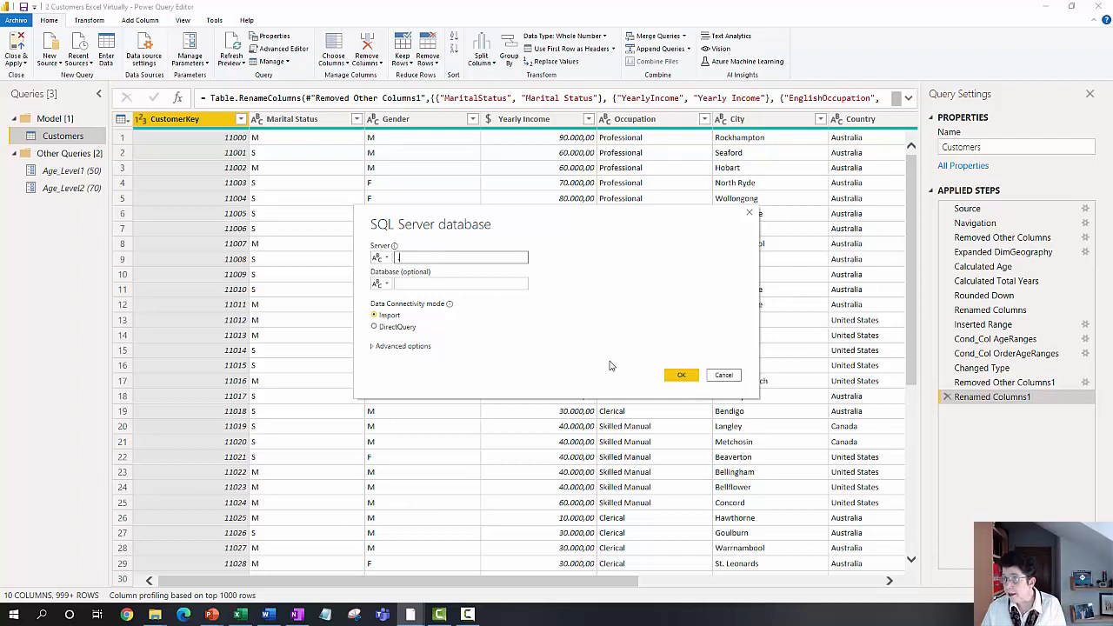
left_click(675, 376)
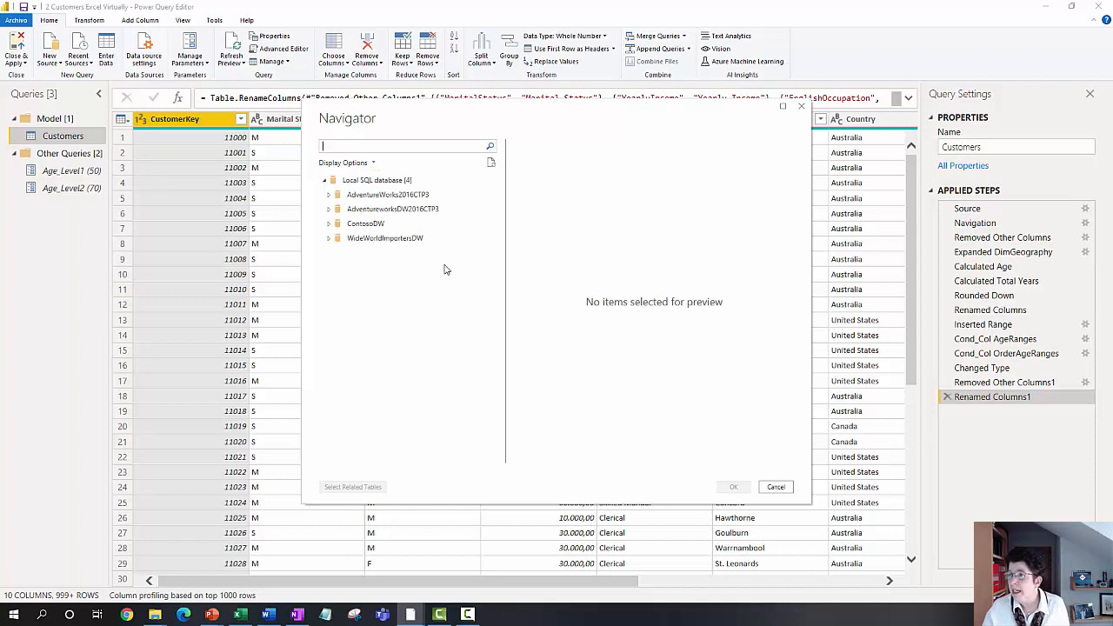
left_click(329, 211)
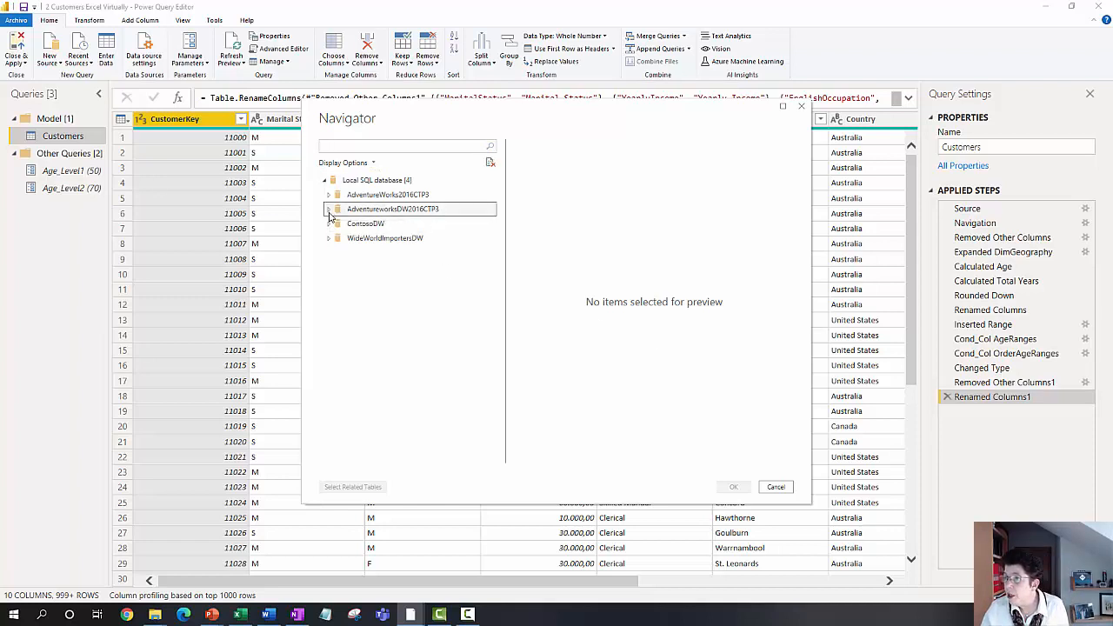
scroll(405, 365, "down", 3)
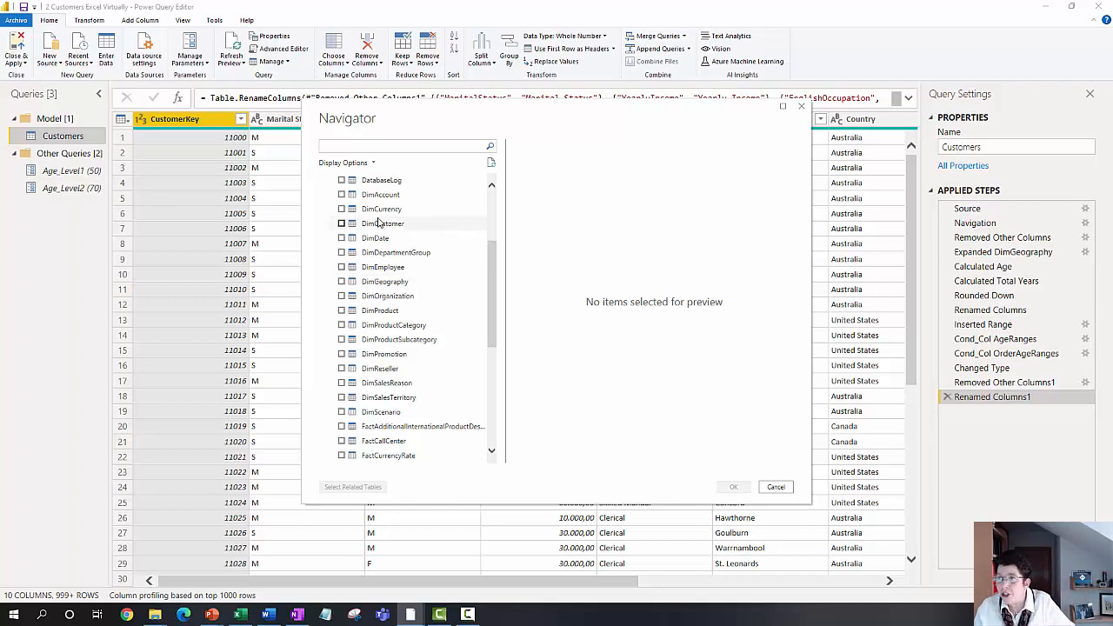
left_click(342, 223)
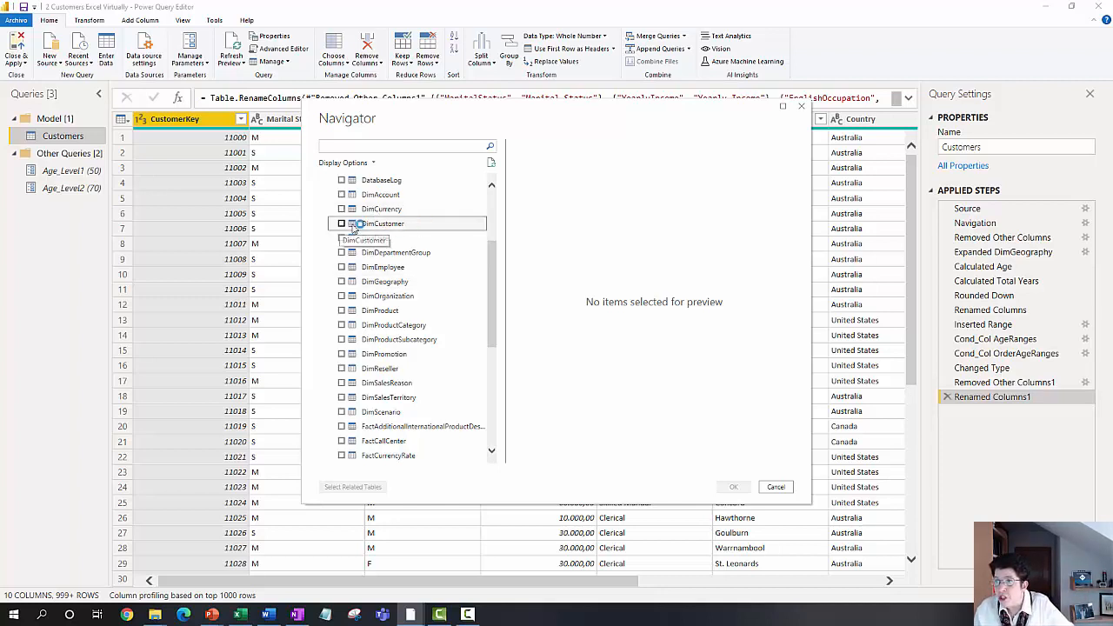
left_click(776, 487)
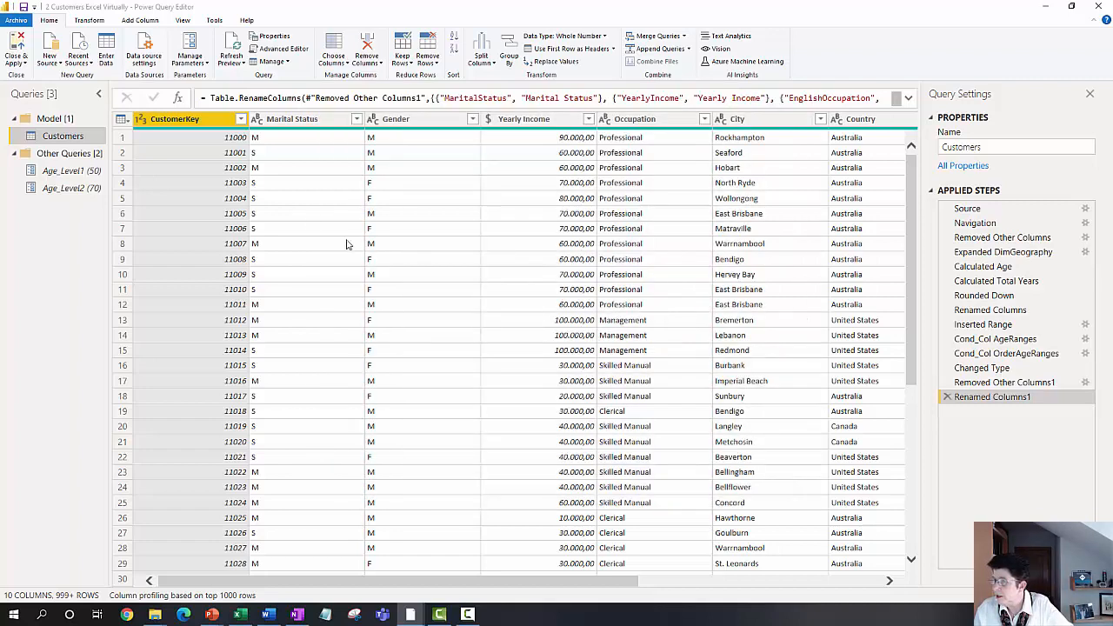
Step: Examine the Source, Navigation and first Removed Other Columns steps of the Customers query
left_click(967, 209)
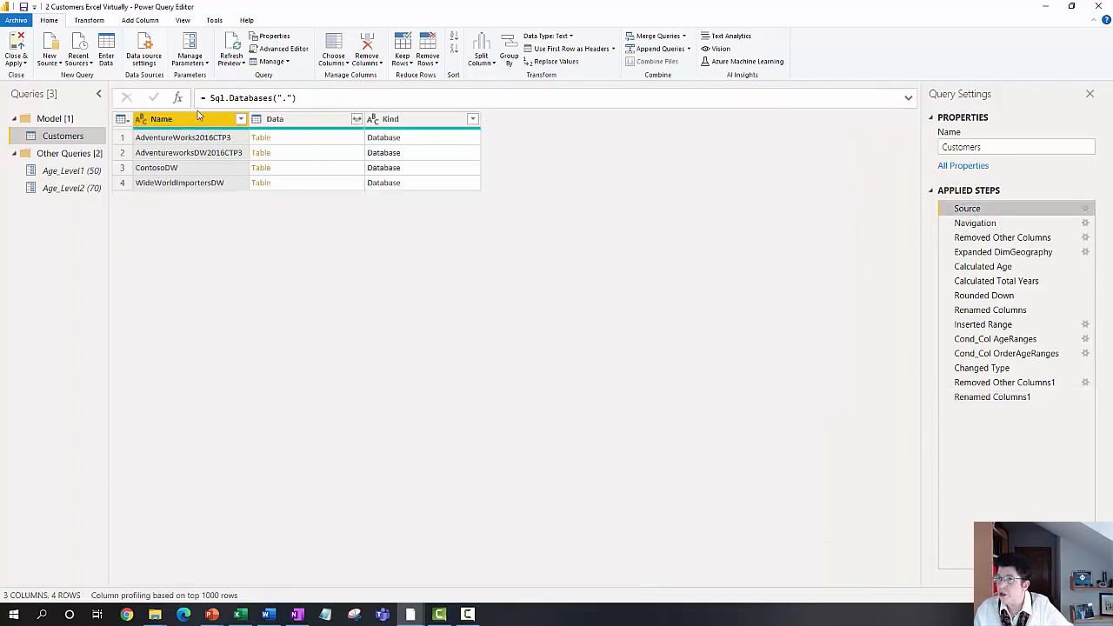
left_click(974, 225)
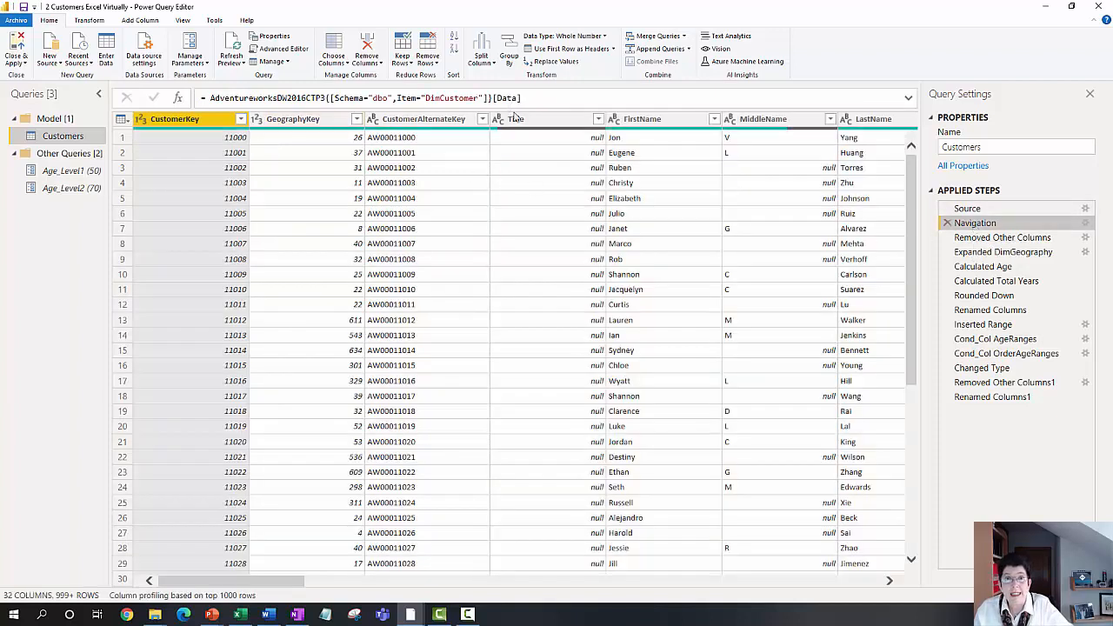
left_click(980, 243)
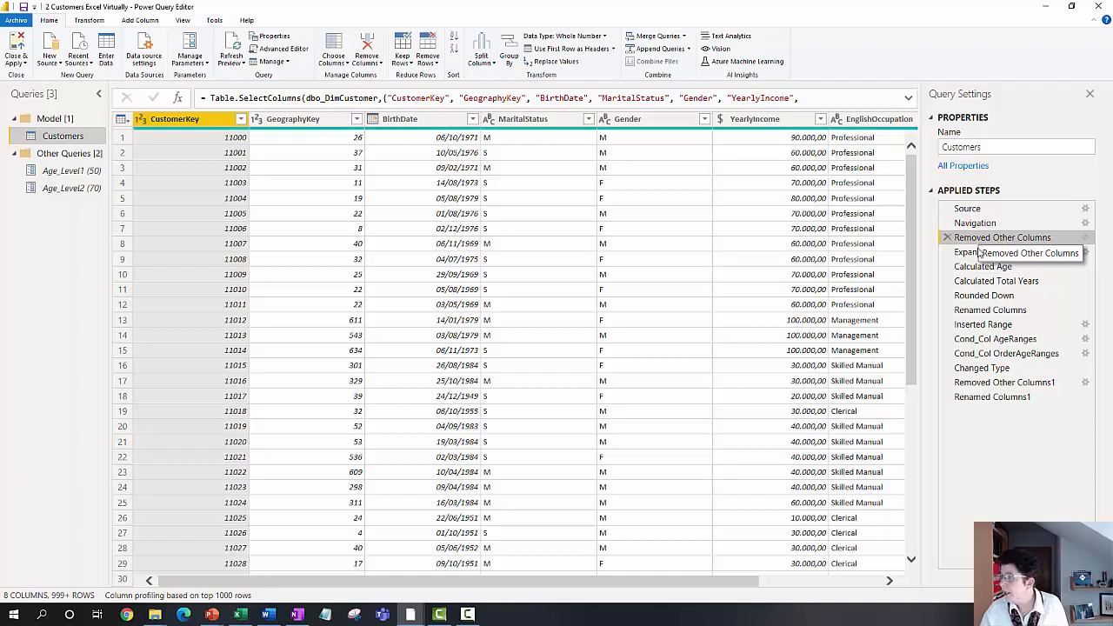
Step: Preview the related DimGeography records of several customers in the Removed Other Columns step
left_click_drag(558, 583, 805, 577)
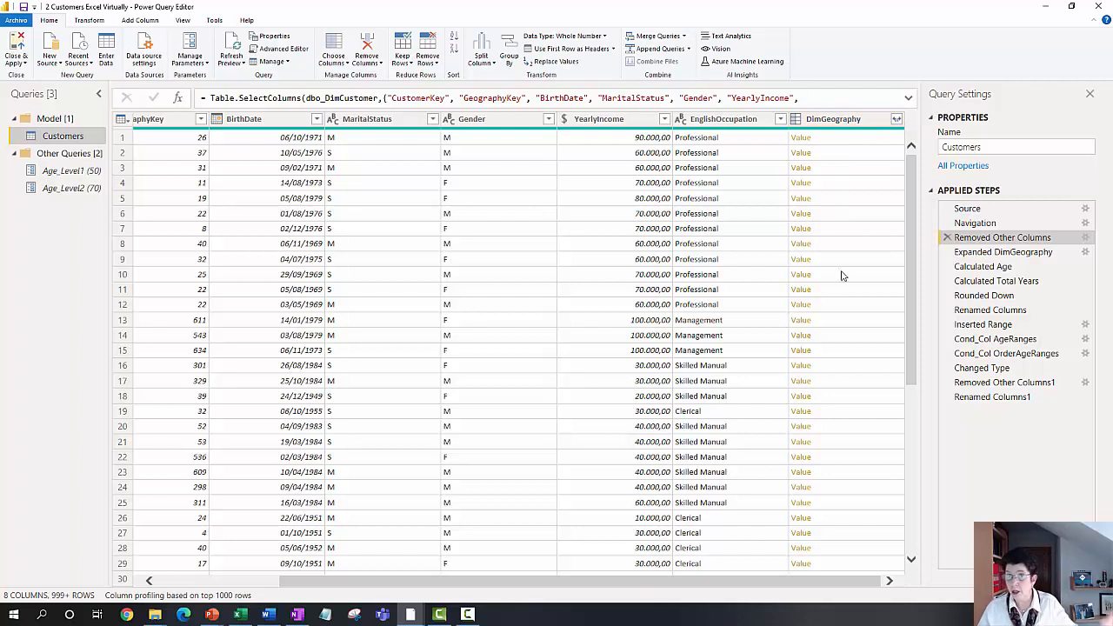
left_click(835, 141)
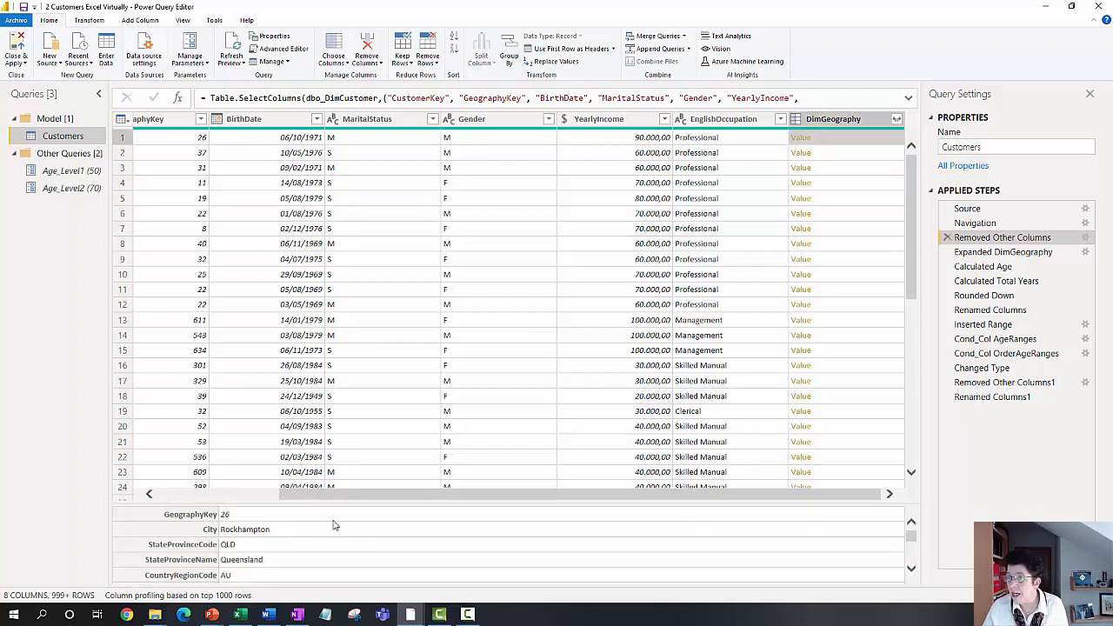
left_click(827, 155)
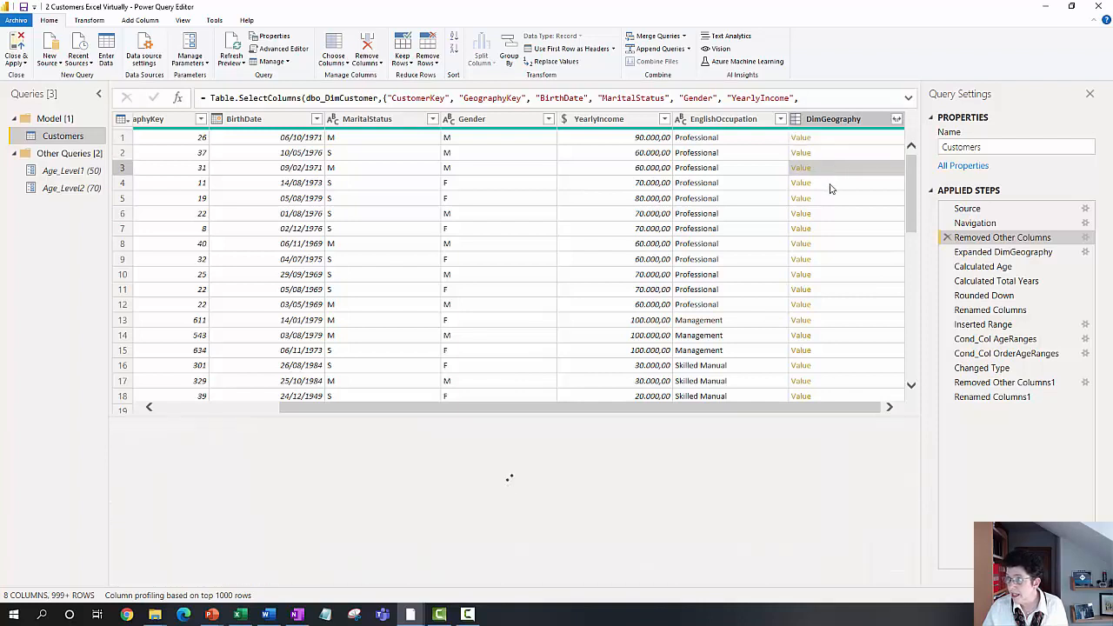
left_click(830, 190)
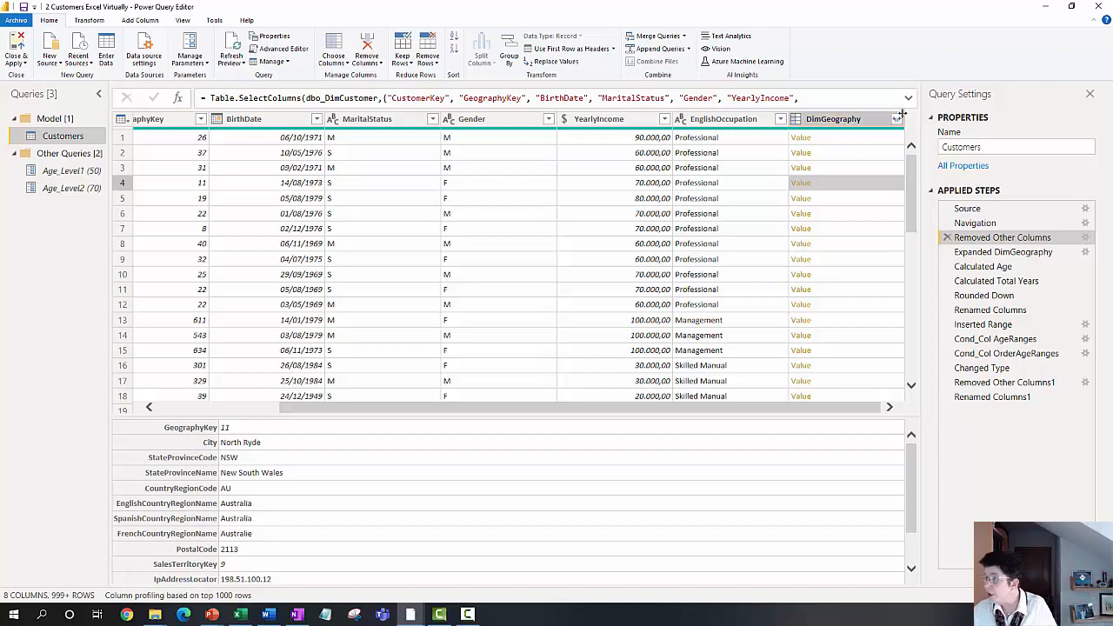
Step: View the columns added by the Expanded DimGeography step, select BirthDate and turn on Column distribution for the data preview
left_click(1002, 251)
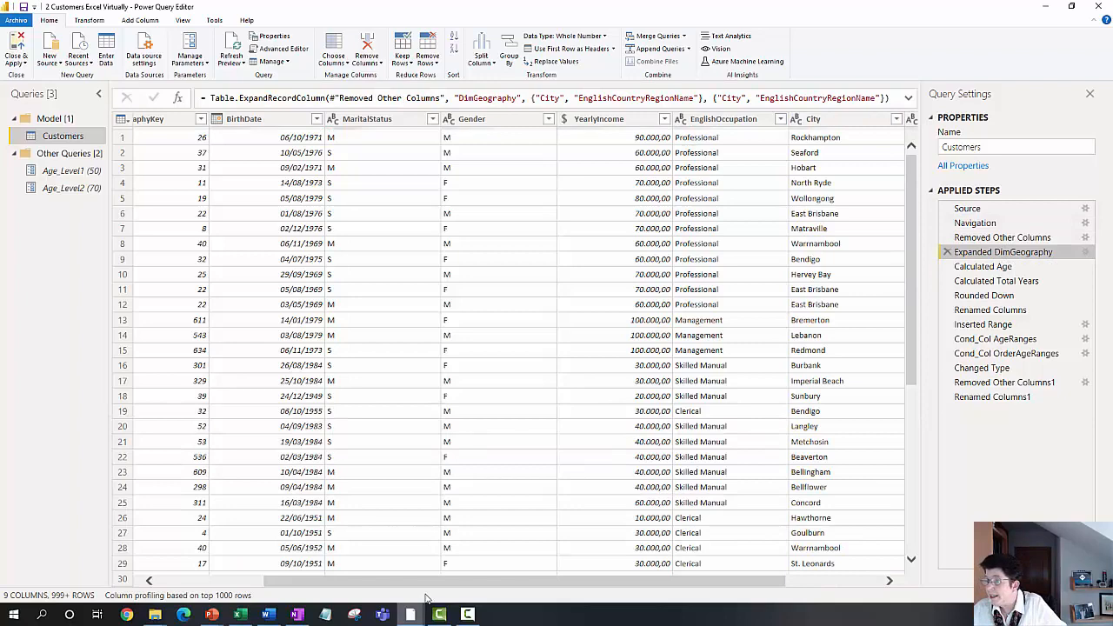
left_click_drag(436, 582, 823, 554)
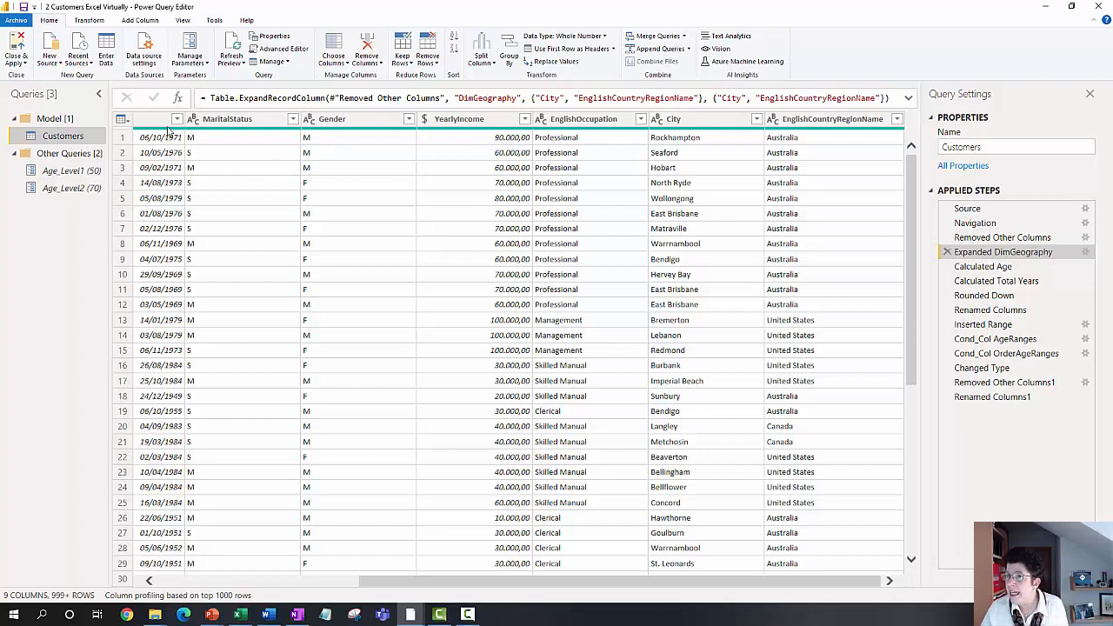
left_click(149, 122)
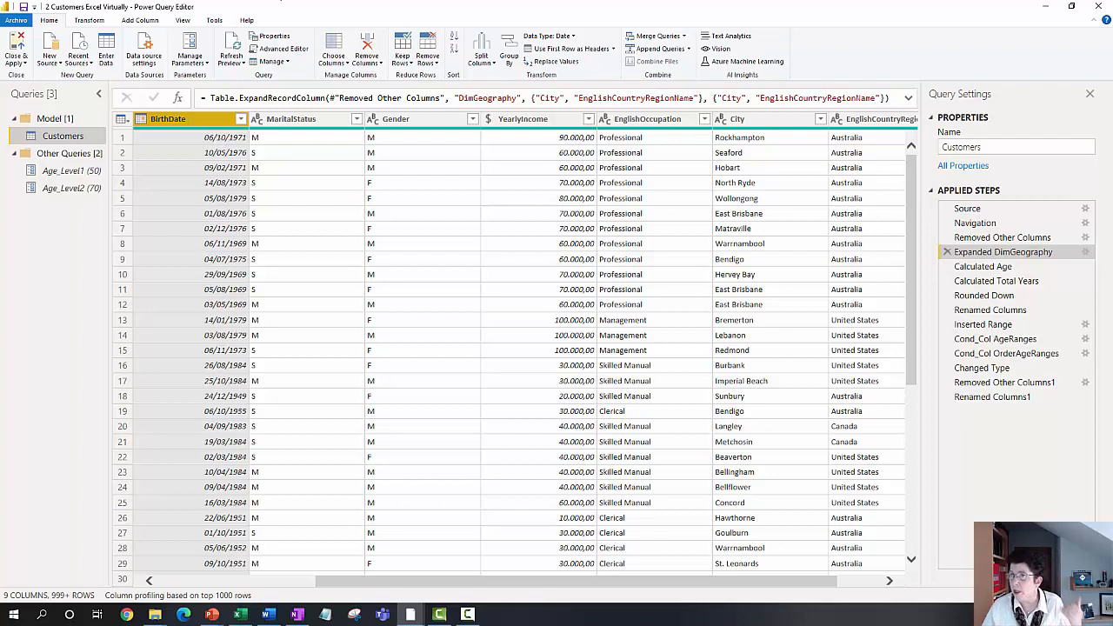
left_click(183, 20)
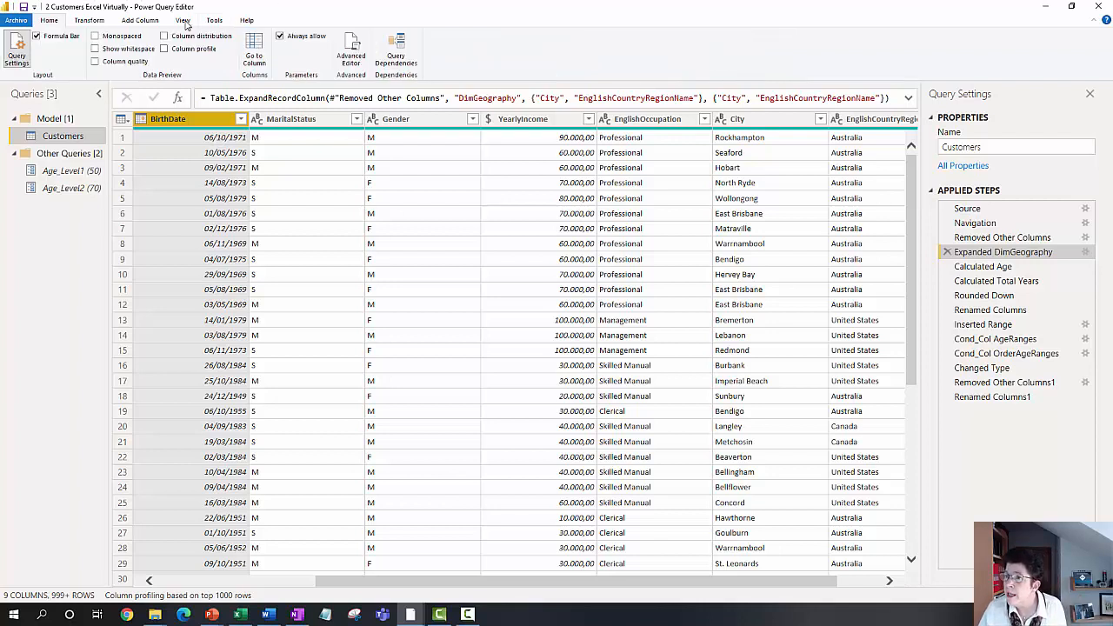
left_click(198, 36)
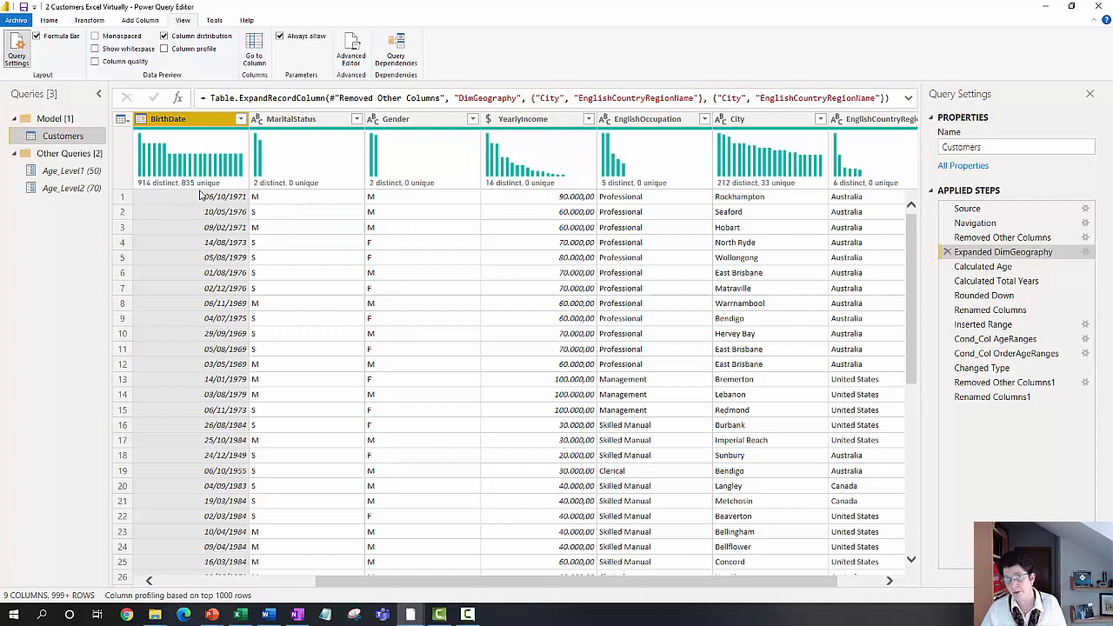
mouse_move(200, 193)
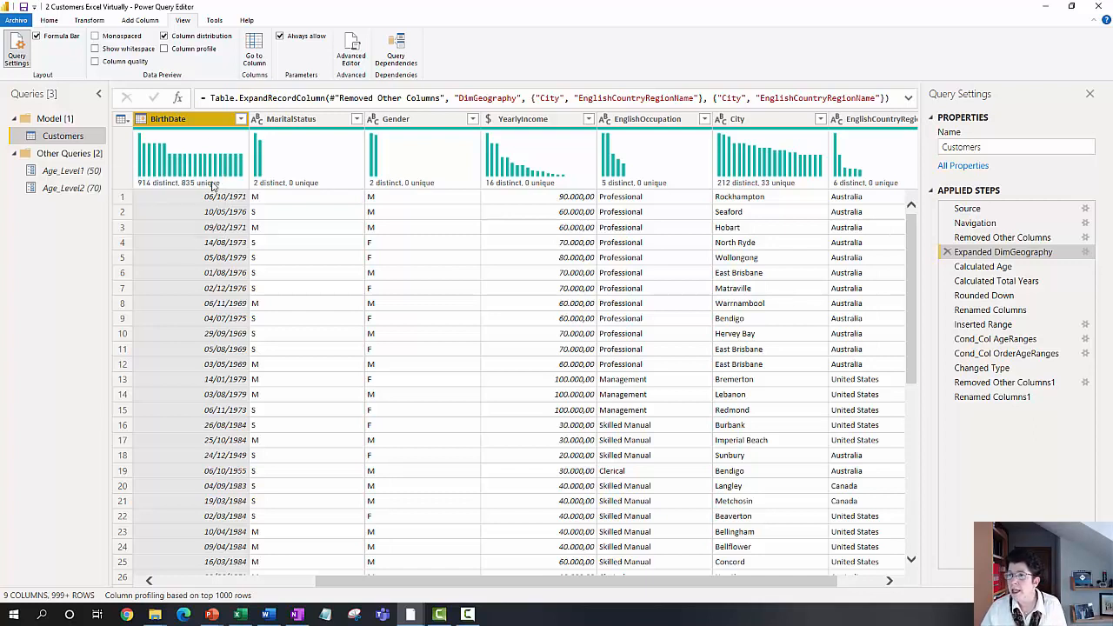
Step: Follow BirthDate's conversion into Age through the Calculated Age, Calculated Total Years, Rounded Down and Renamed Columns steps
left_click(1000, 271)
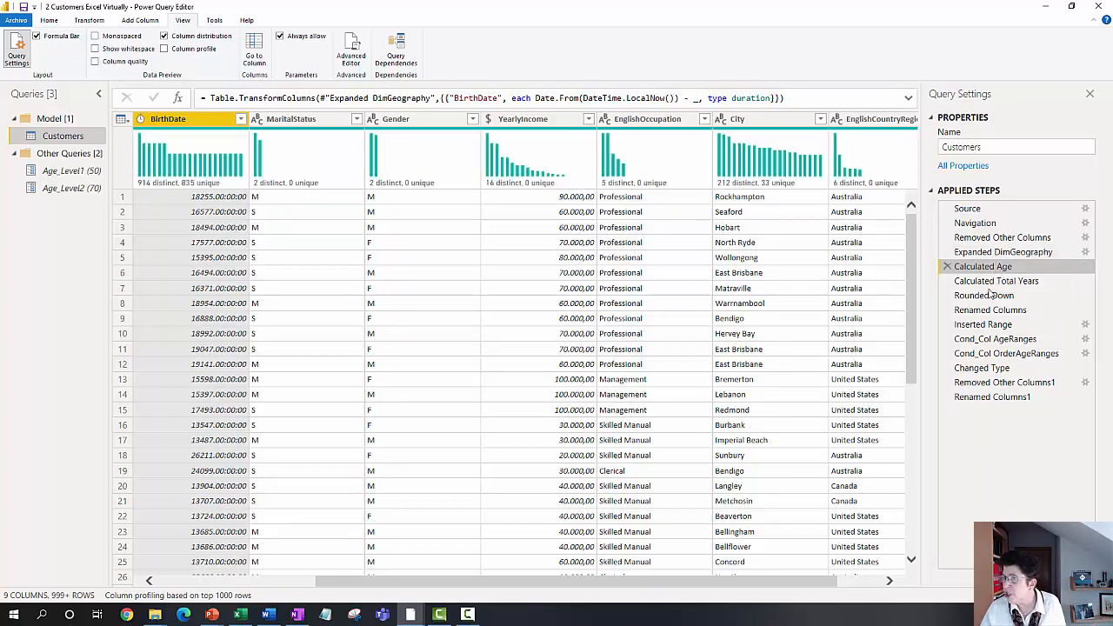
left_click(992, 282)
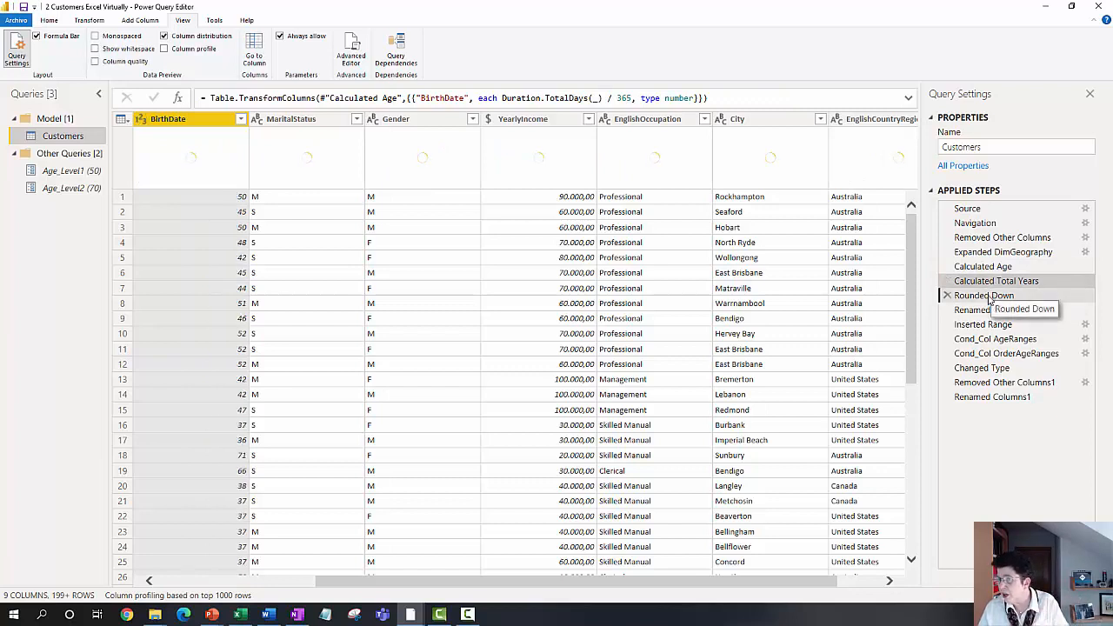
left_click(987, 296)
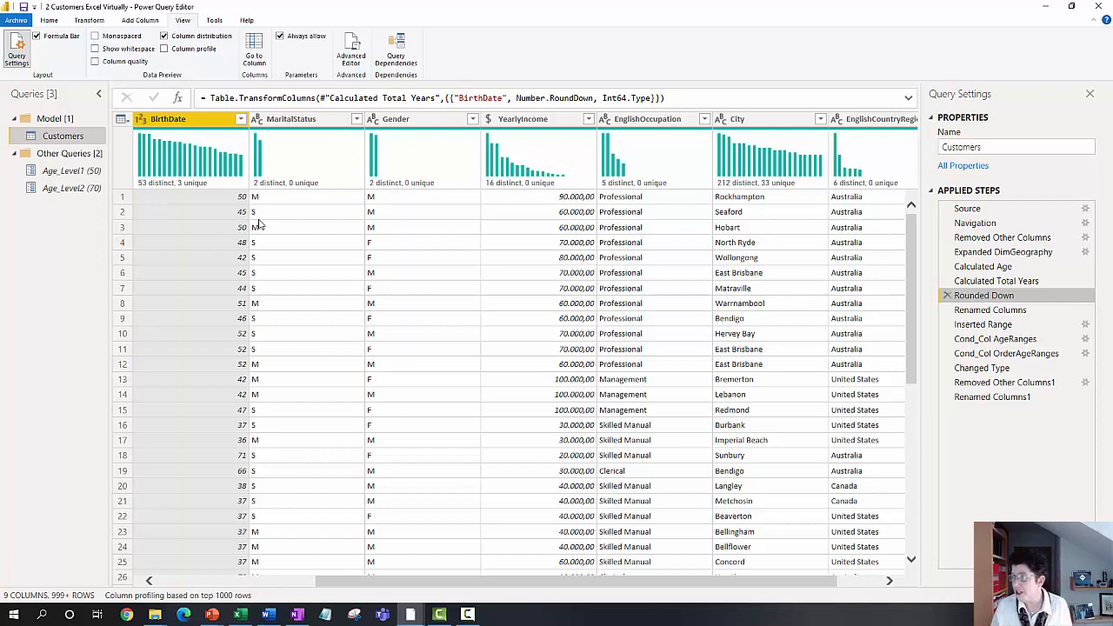
left_click(977, 311)
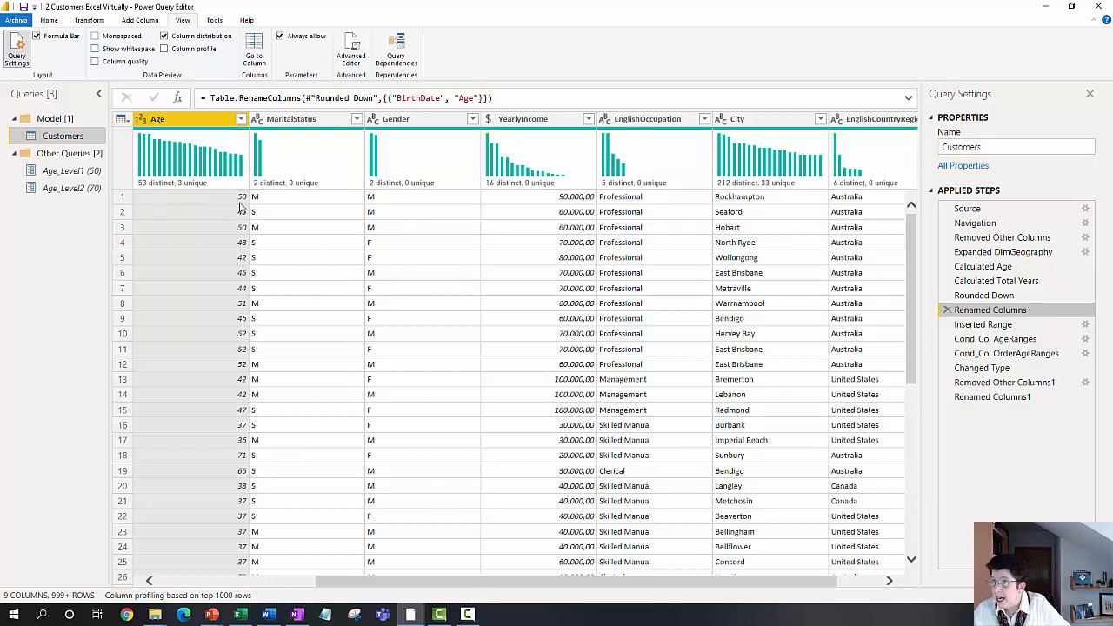
left_click(215, 517)
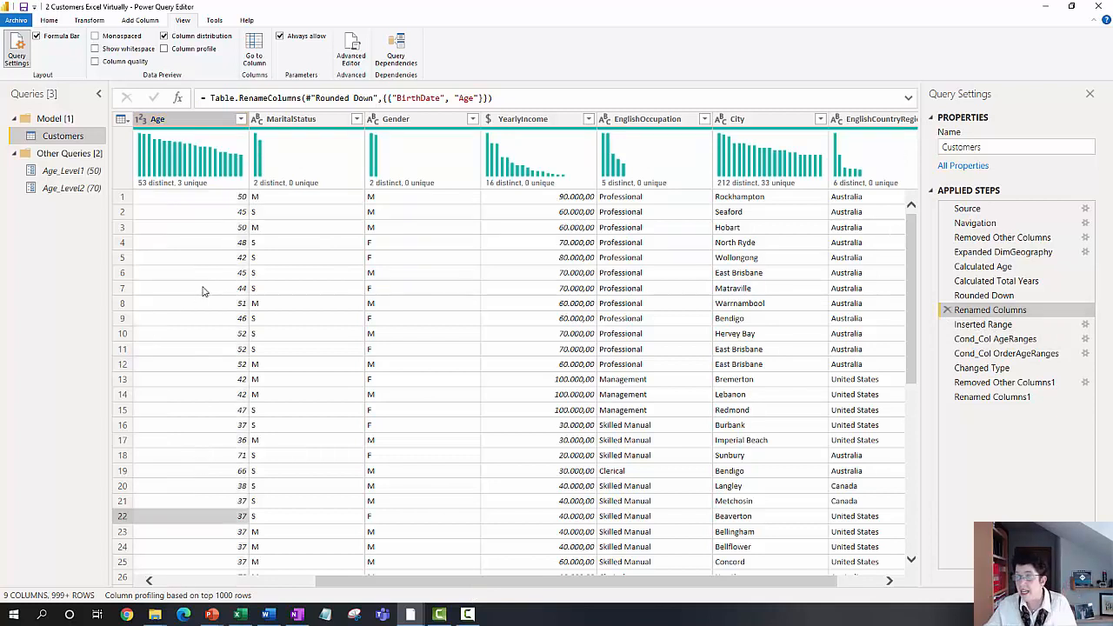
Step: View the Inserted Range step and the Range column it adds to the Customers query
left_click_drag(442, 580, 681, 580)
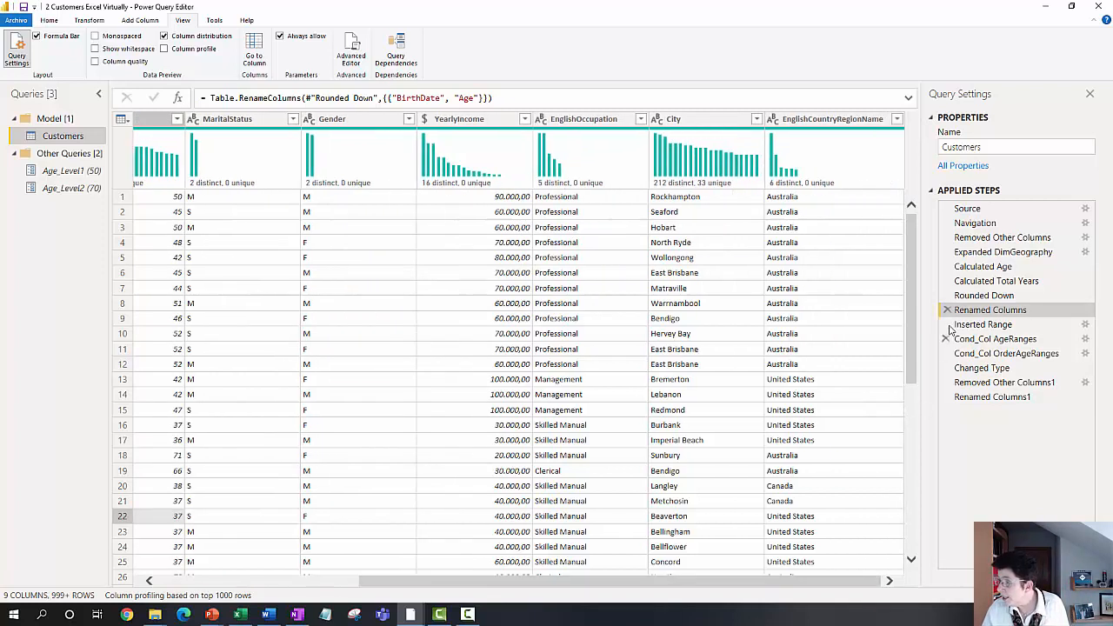
left_click(985, 325)
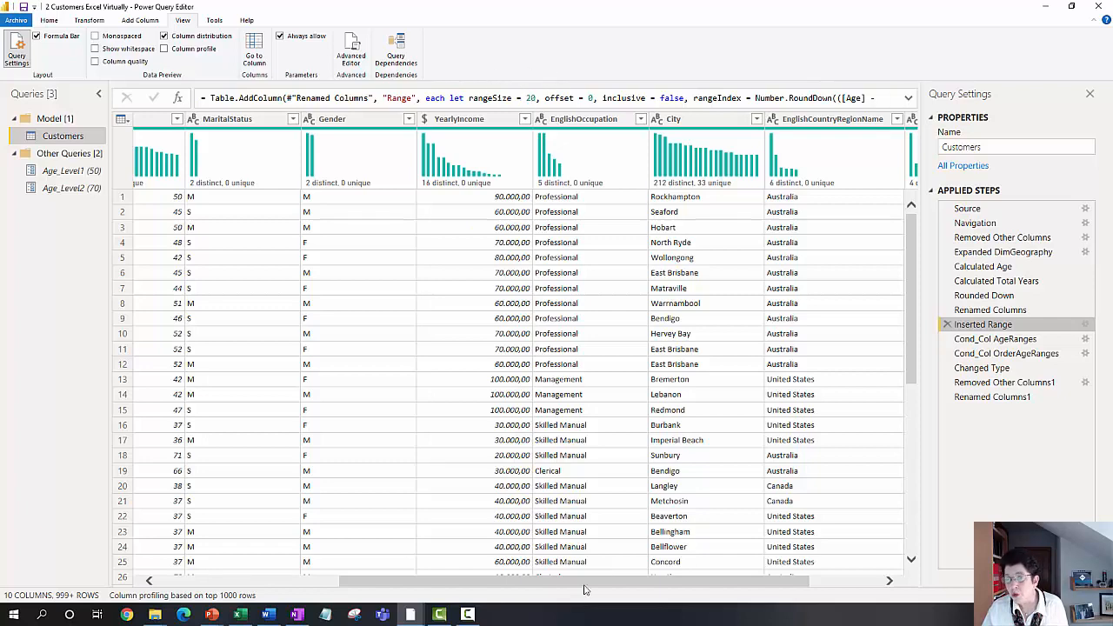
left_click_drag(587, 581, 658, 580)
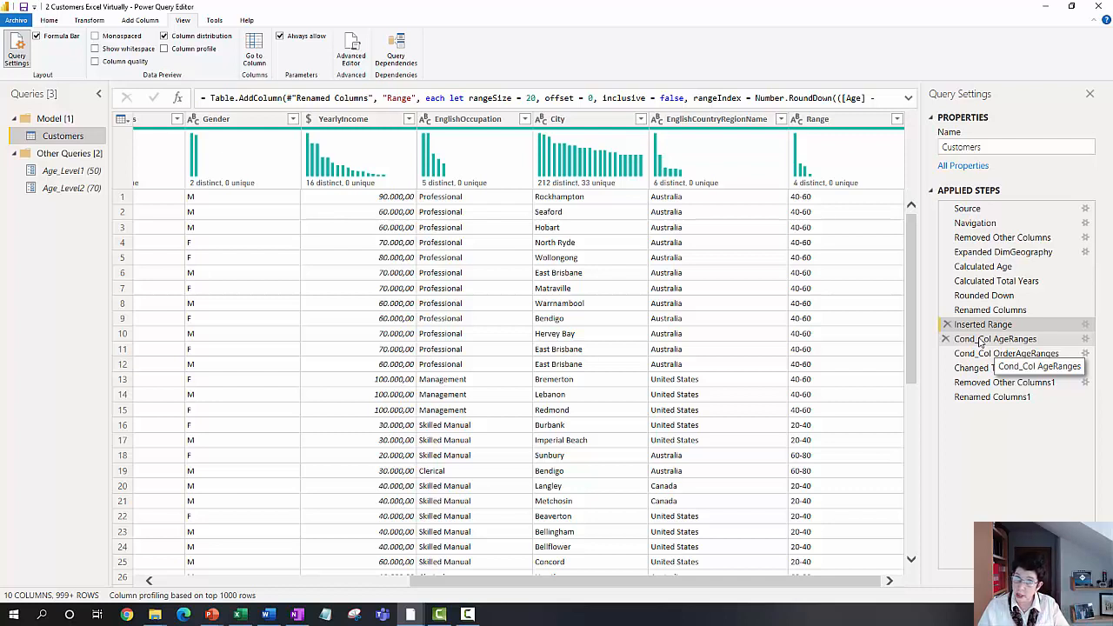
Step: Inspect the conditional column settings of the Cond_Col AgeRanges step and close them without changes
left_click(1085, 343)
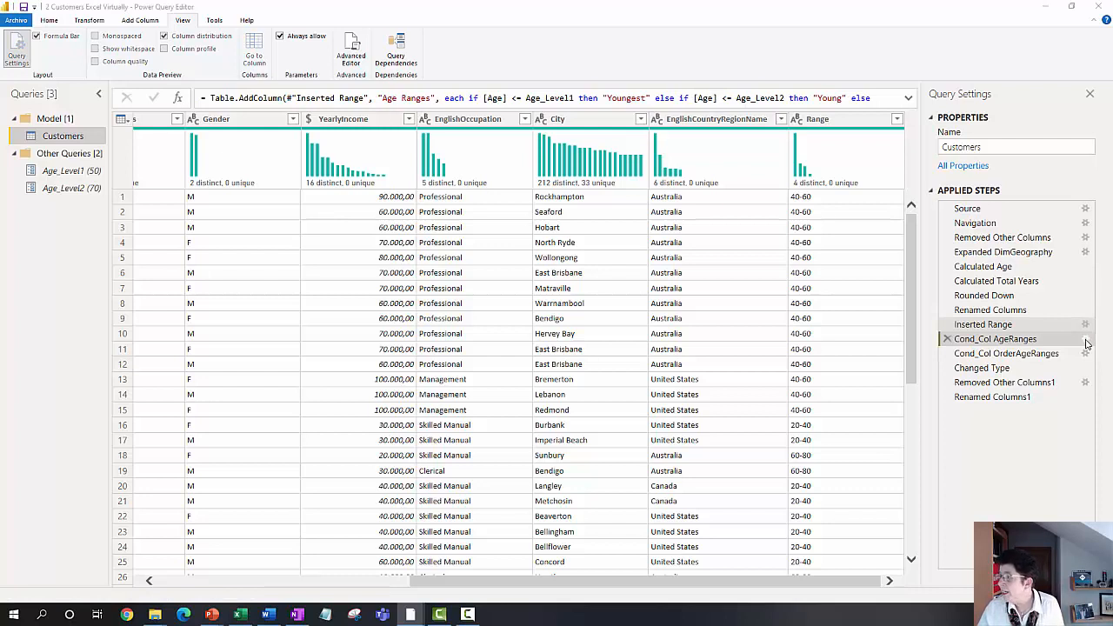
left_click(1085, 343)
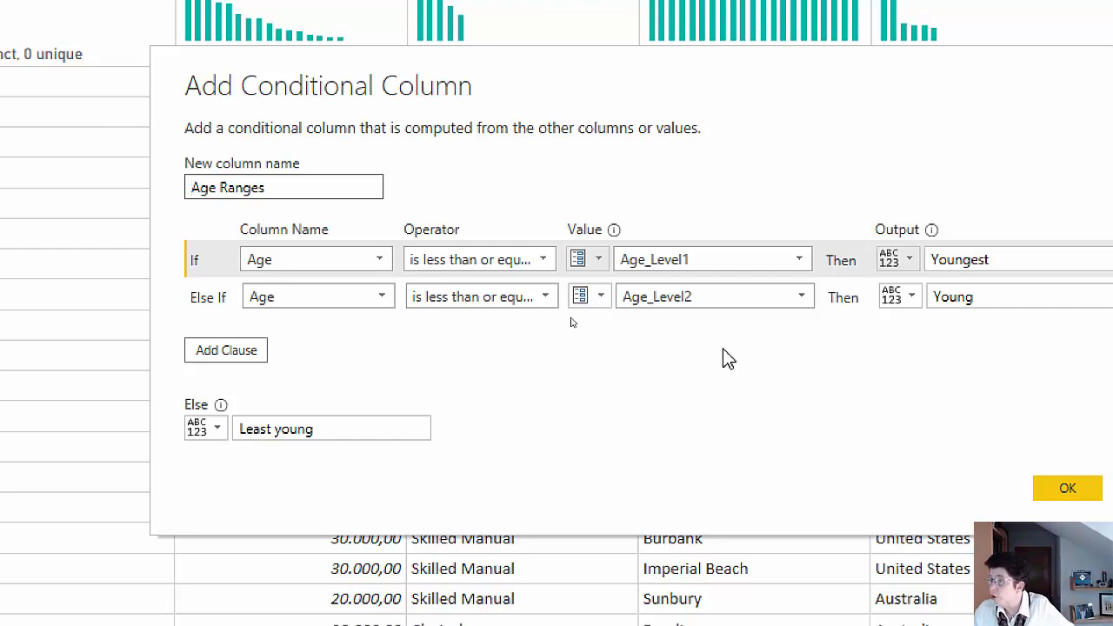
left_click(969, 266)
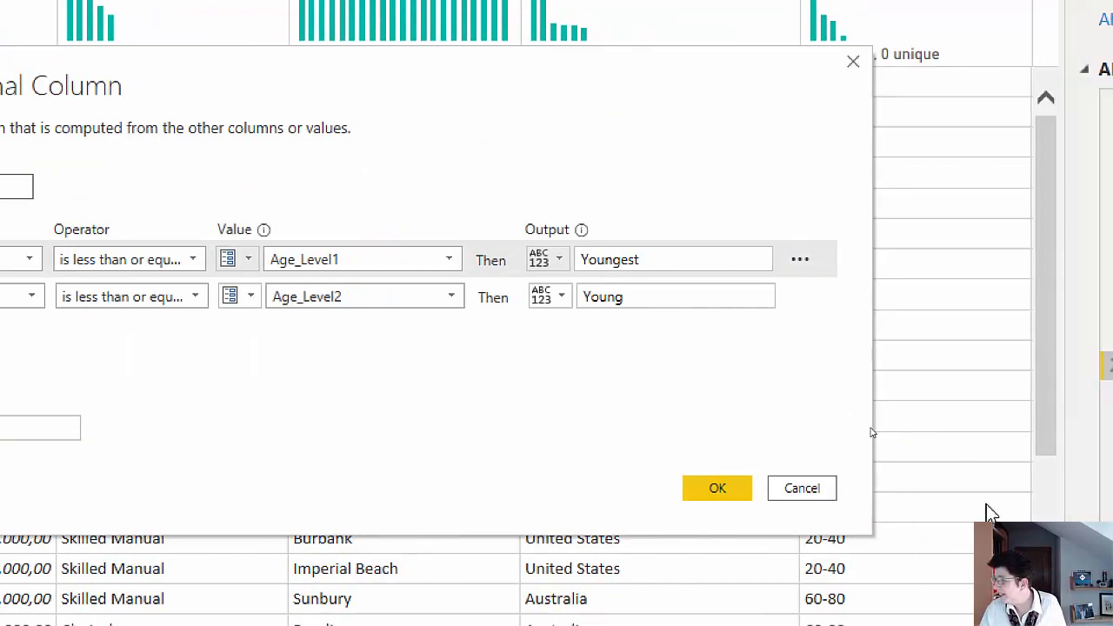
left_click(806, 492)
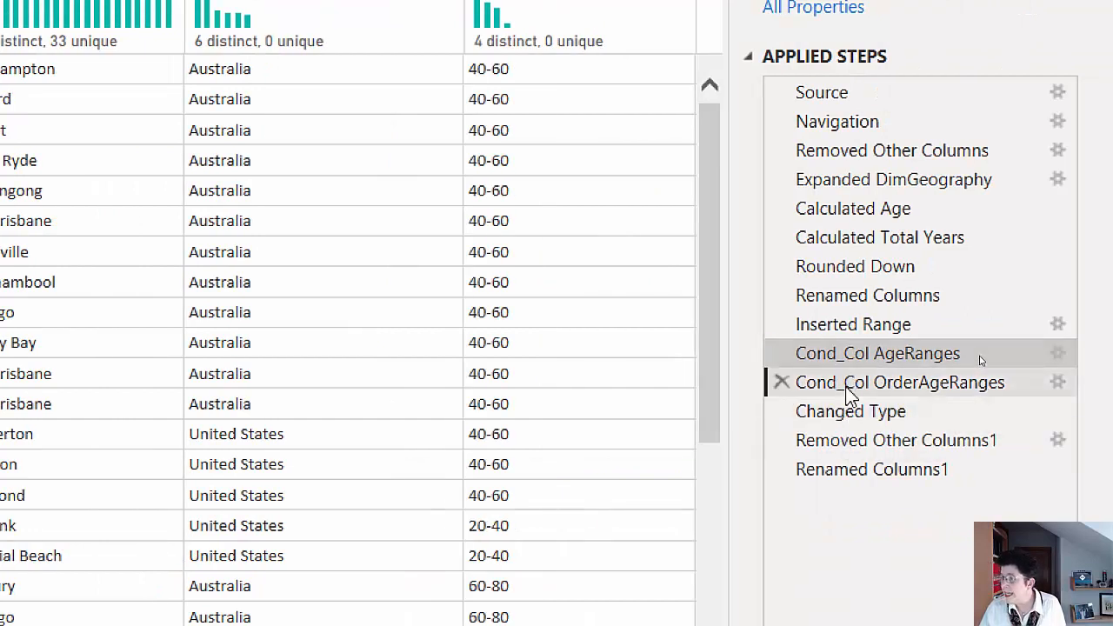
Step: Inspect the conditional column settings of the Cond_Col OrderAgeRanges step and close them without changes
left_click(848, 392)
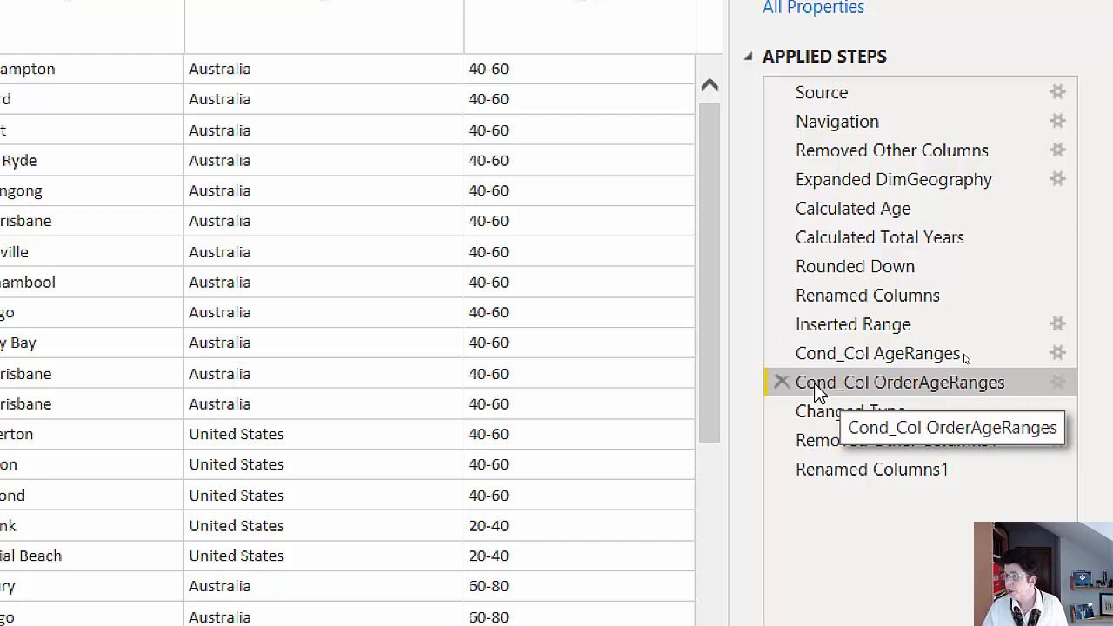
left_click(1058, 384)
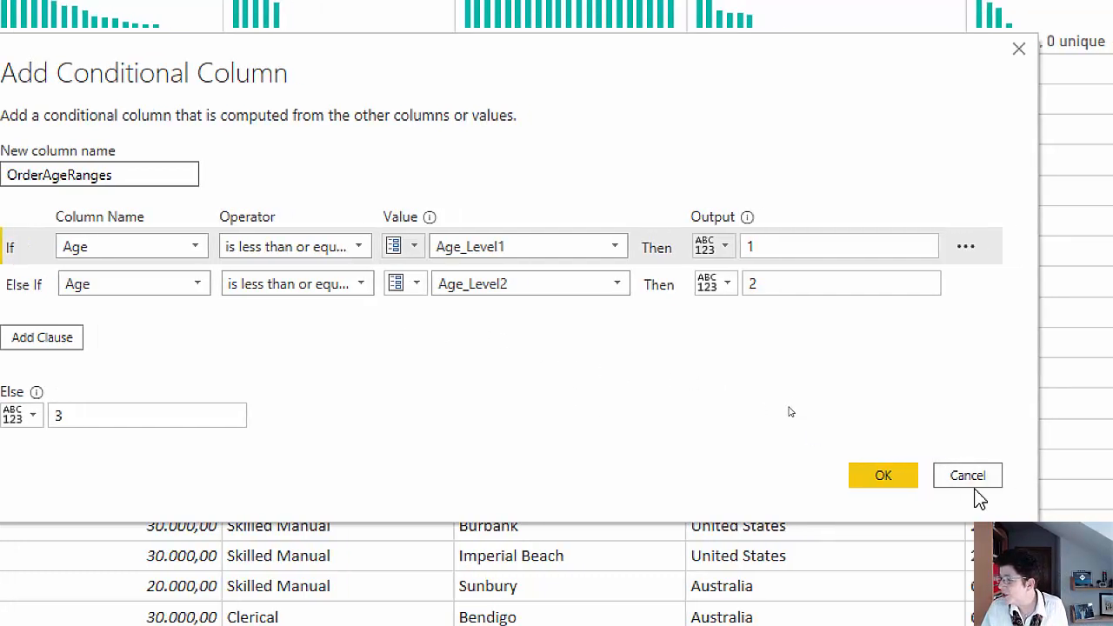
left_click(968, 476)
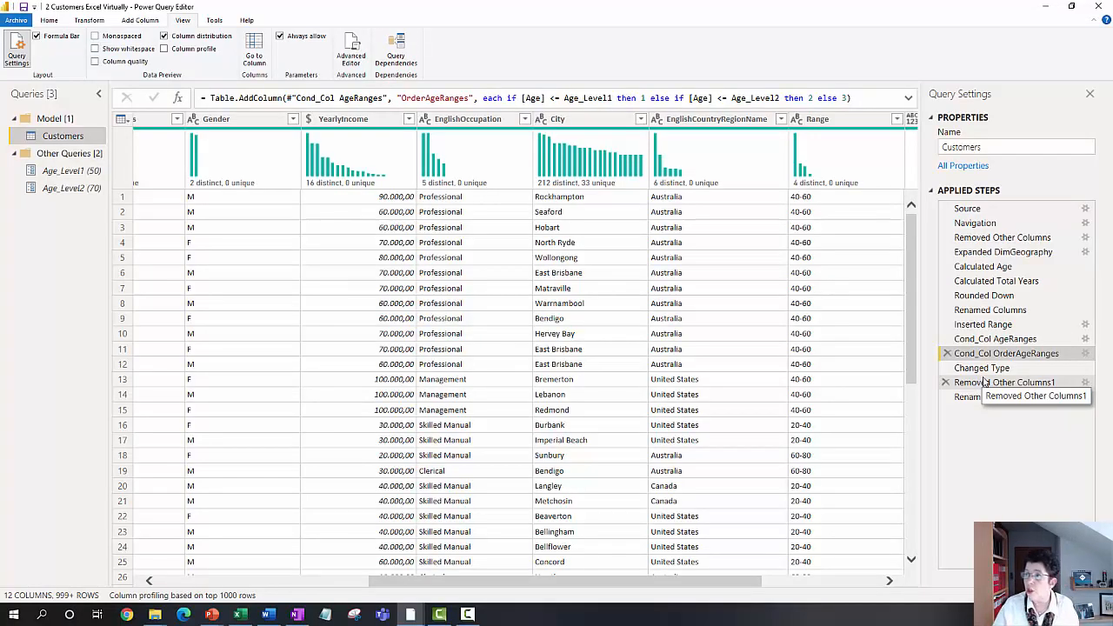
Step: Examine the Removed Other Columns1 step's age range columns and its choice of columns to keep, leaving the selection unchanged
left_click(985, 383)
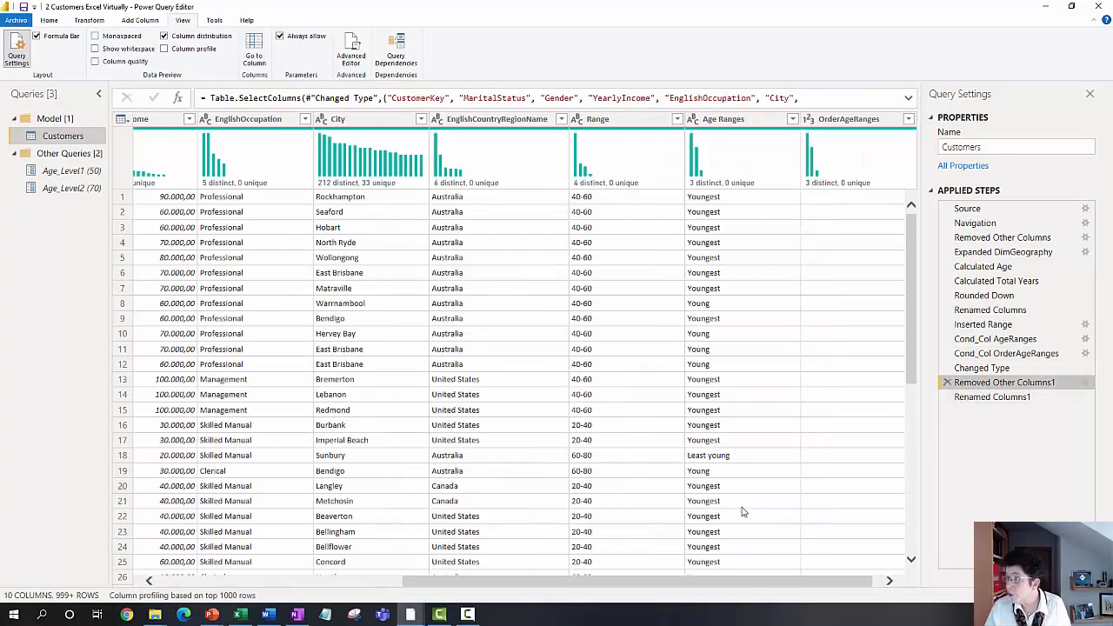
left_click_drag(672, 582, 806, 584)
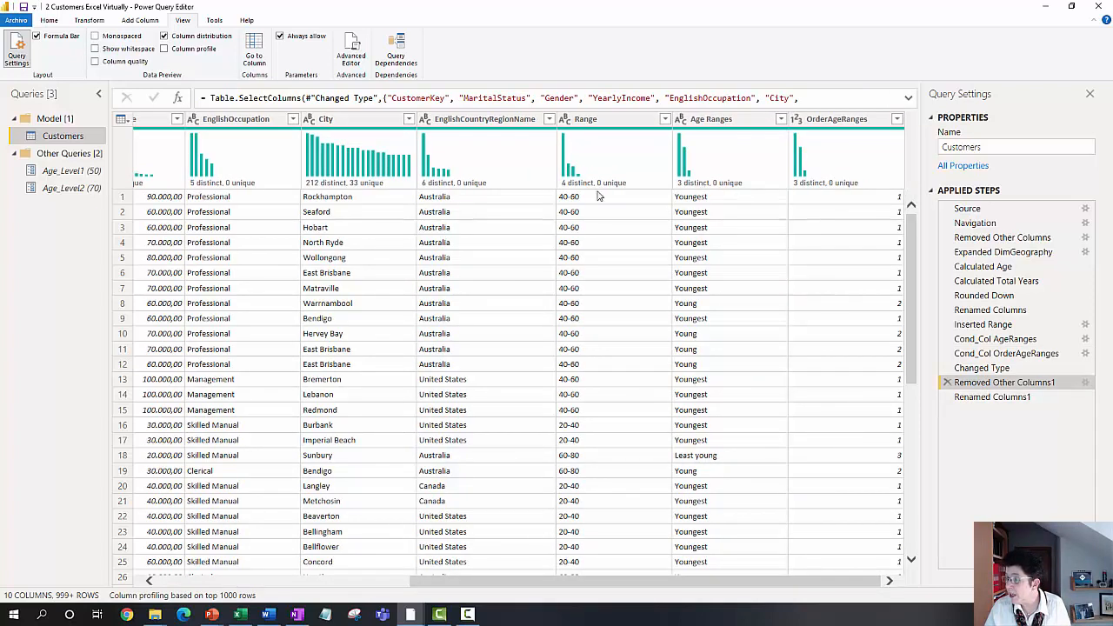
mouse_move(635, 184)
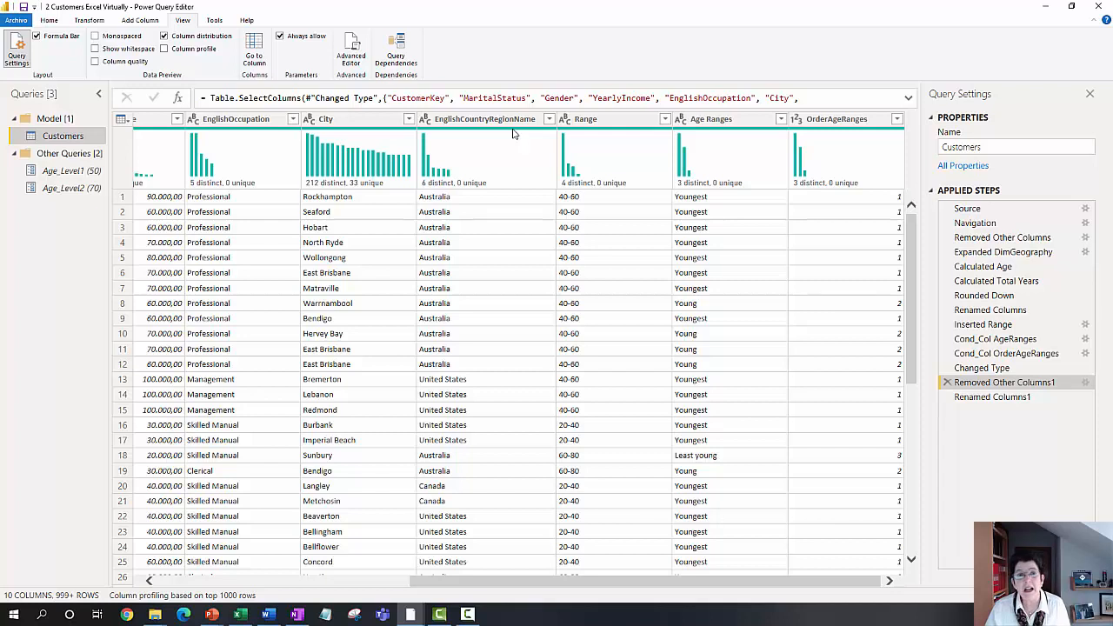
mouse_move(513, 134)
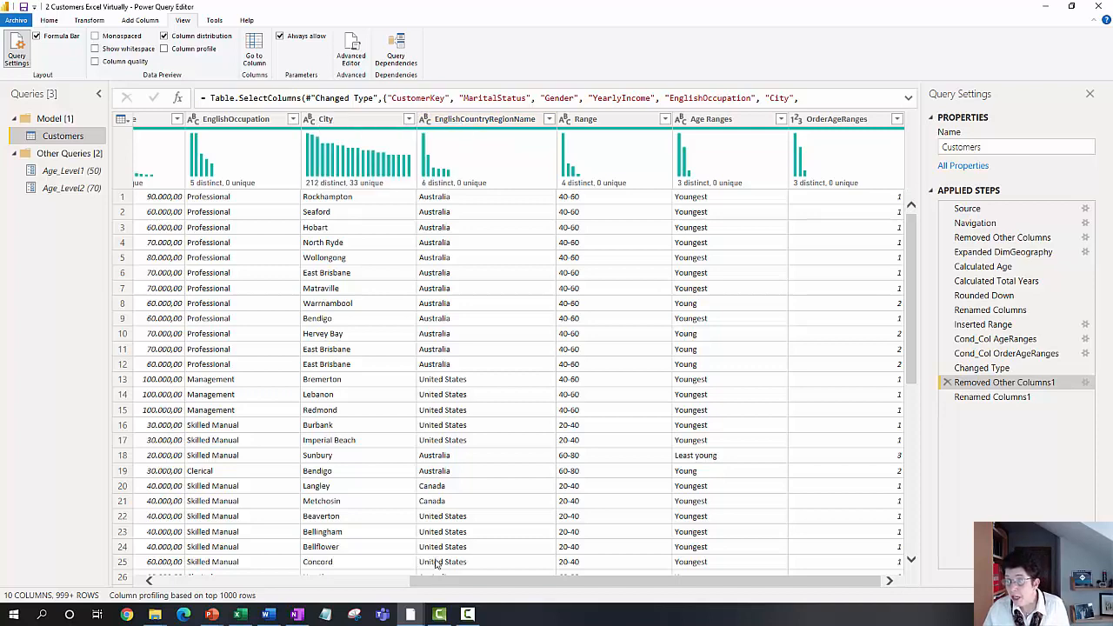
left_click_drag(439, 580, 137, 576)
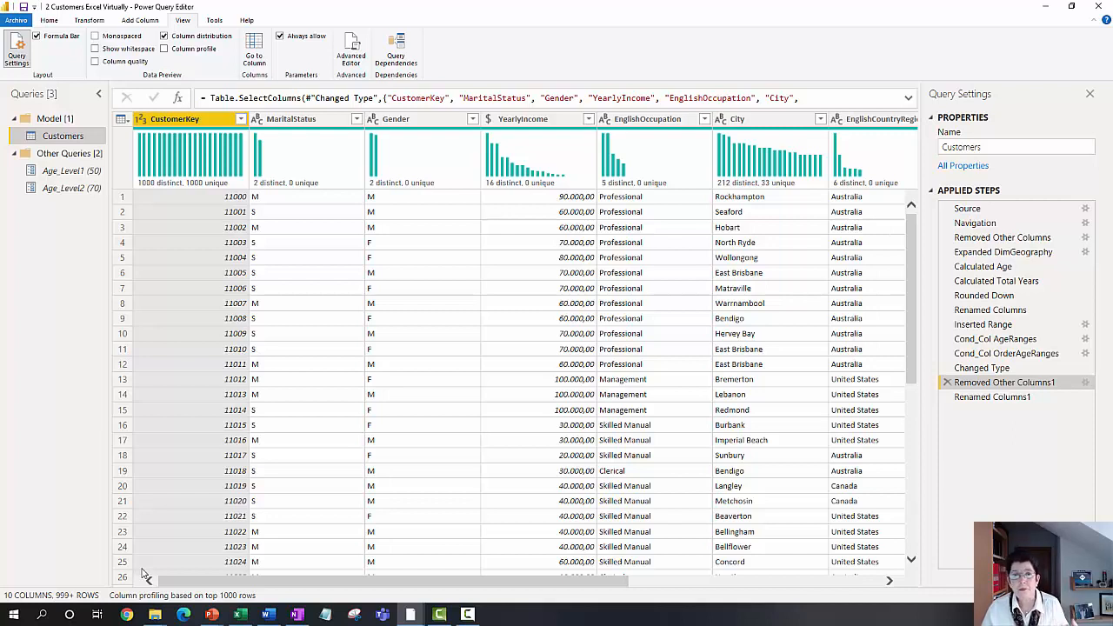
left_click(1087, 382)
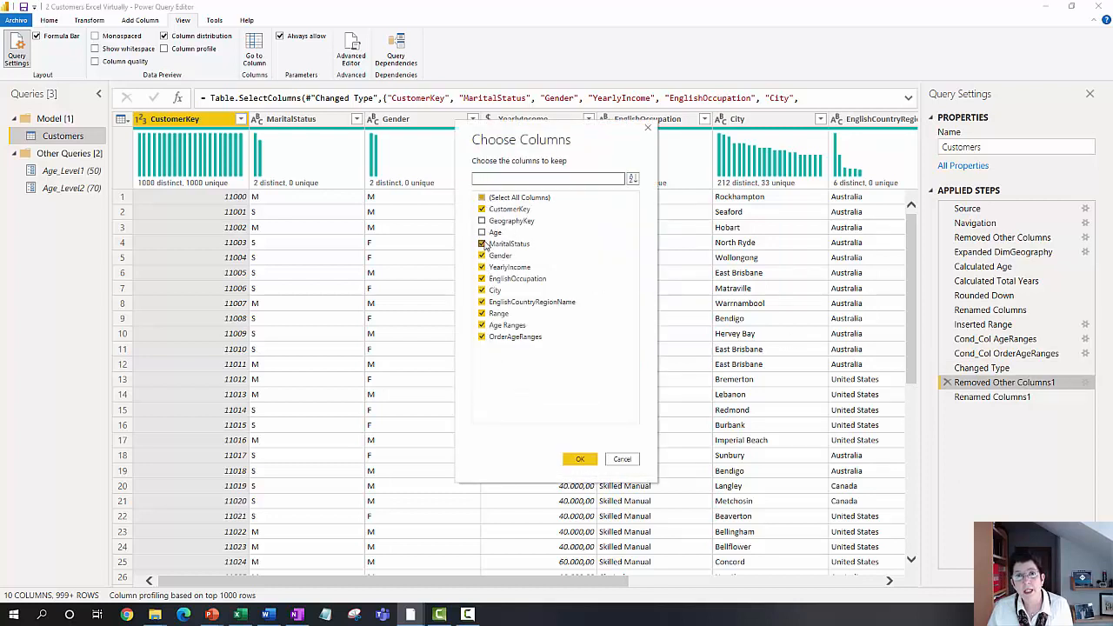
left_click(624, 459)
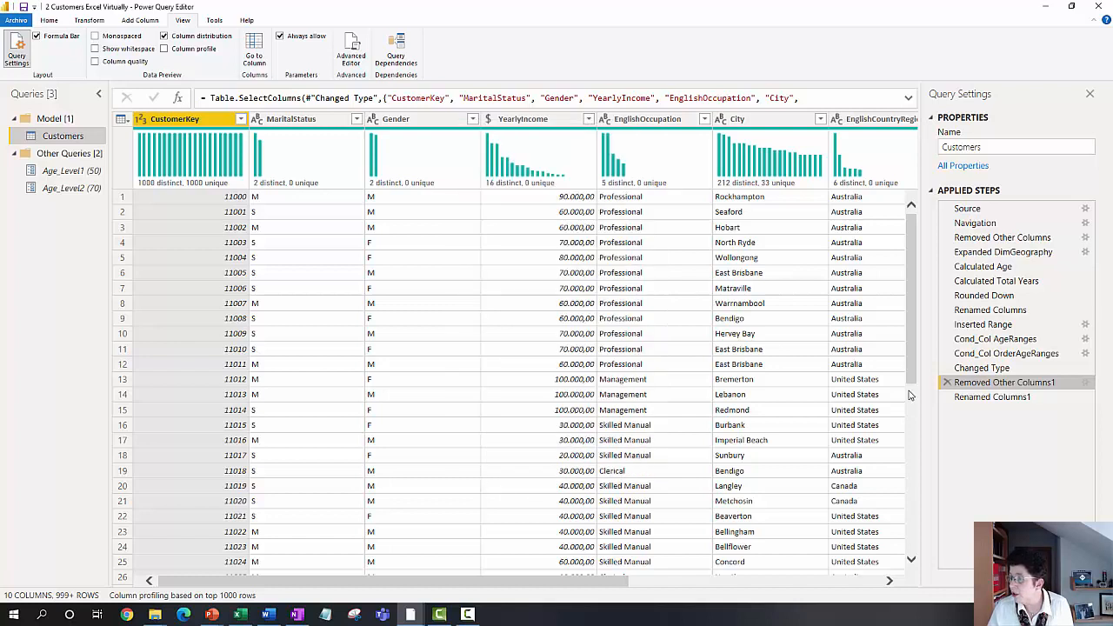
Step: View the Renamed Columns1 step of the Customers query
left_click(974, 397)
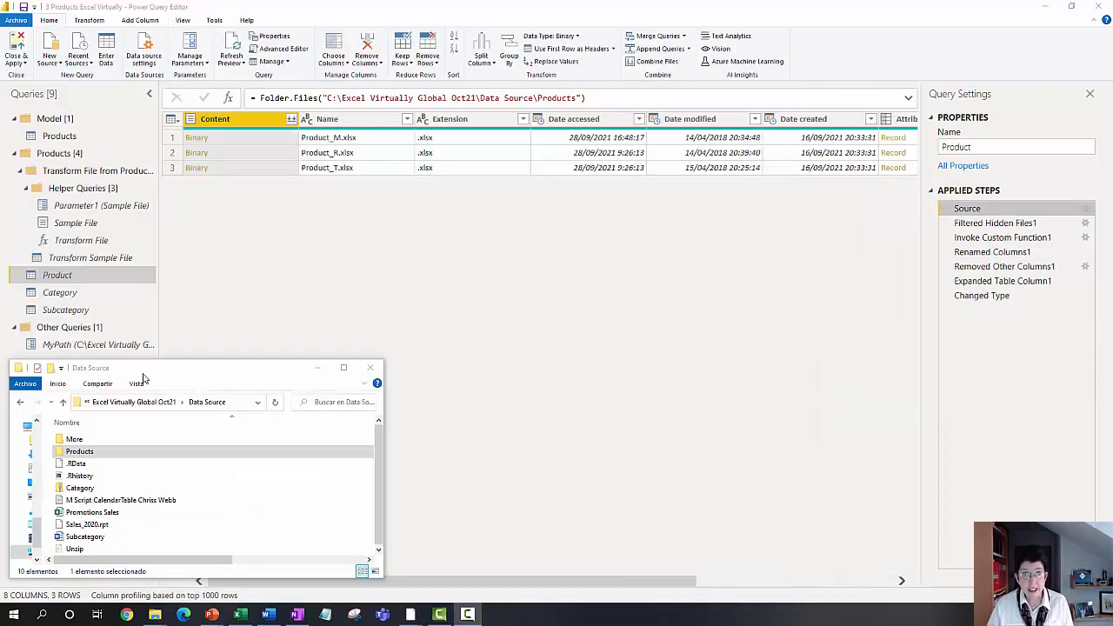
Step: View the files in the Products source folder, then preview the Mountain sheet's table in the Source step of Transform Sample File
double_click(112, 454)
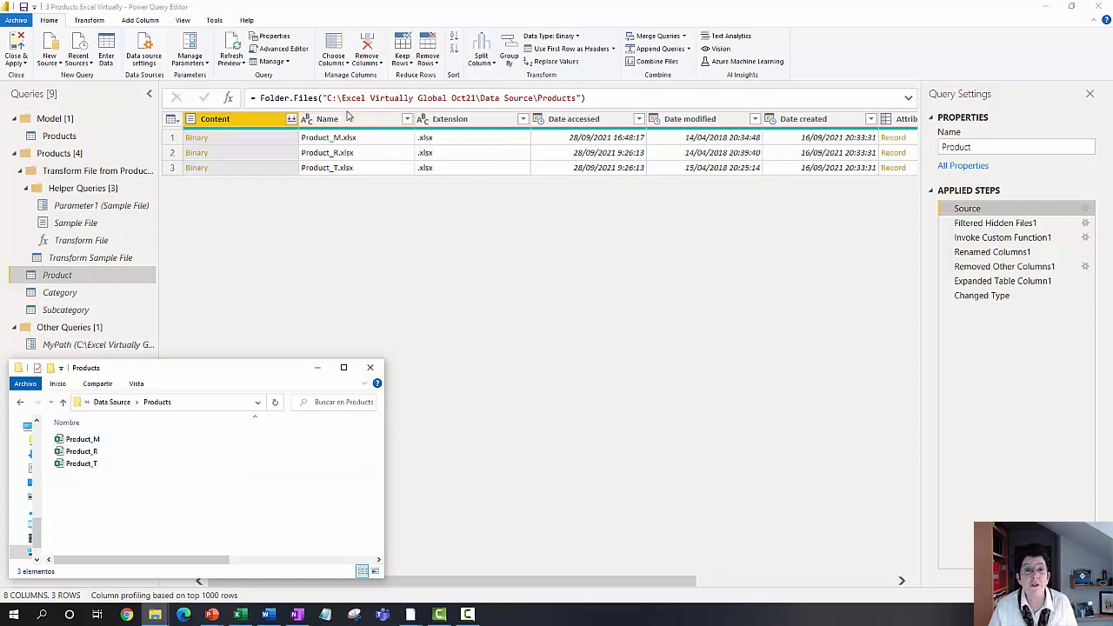
left_click(125, 259)
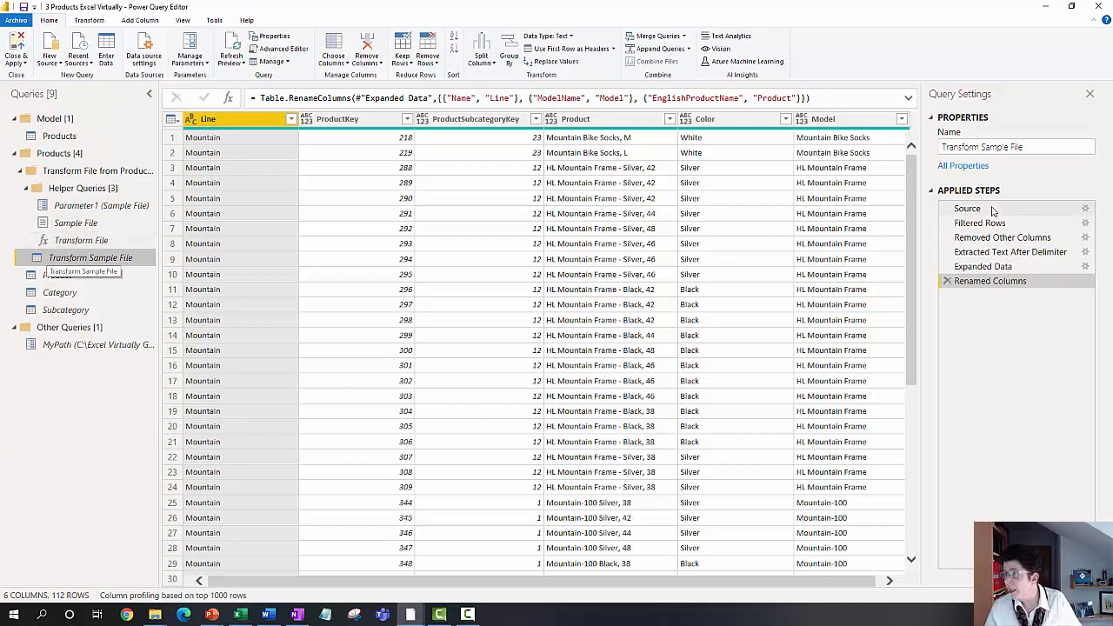
left_click(988, 209)
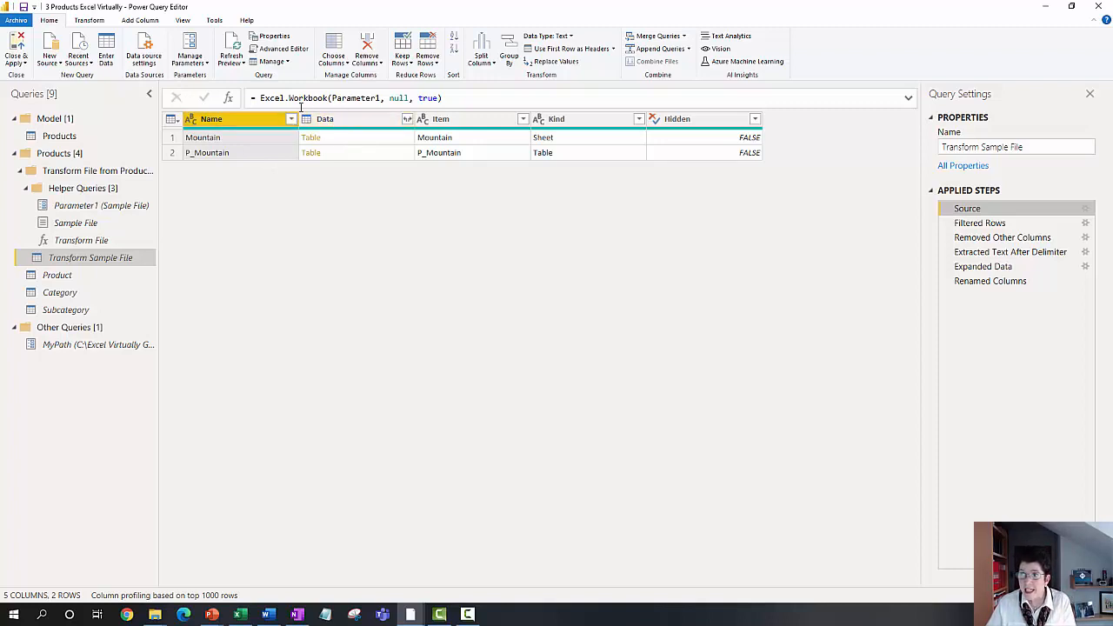
left_click(358, 139)
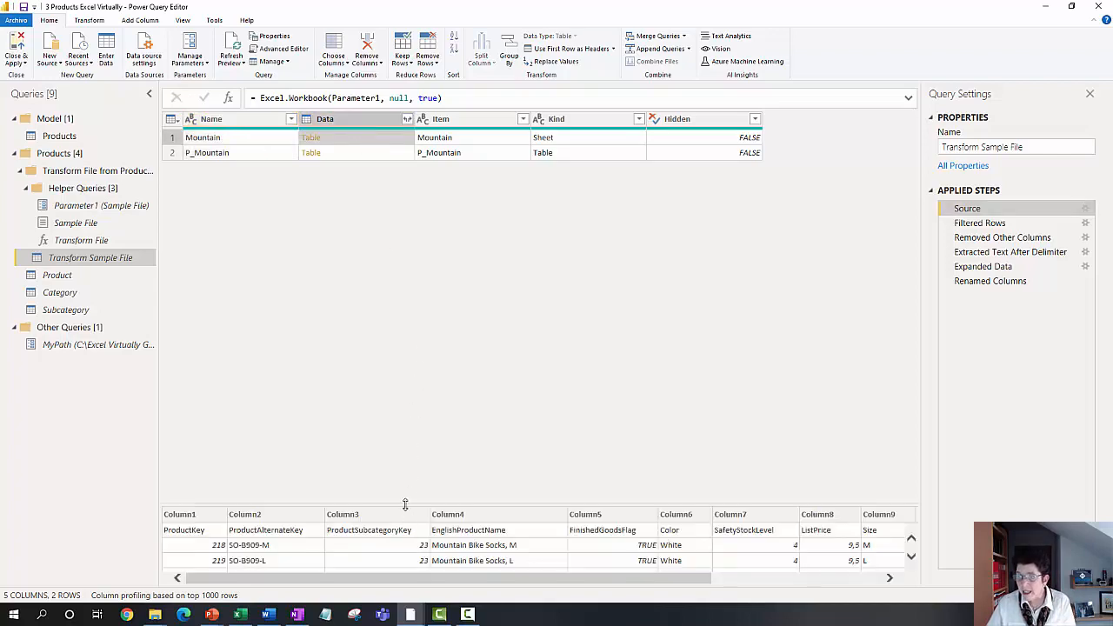
left_click_drag(408, 506, 409, 224)
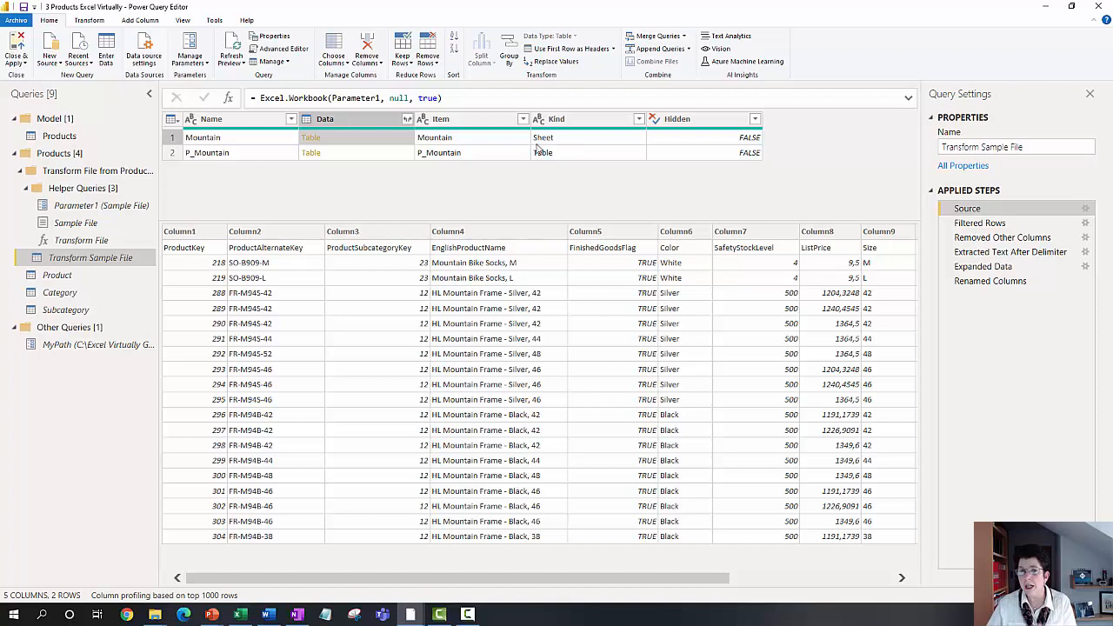
Step: Step through the Transform Sample File query from Filtered Rows to Renamed Columns
left_click(980, 223)
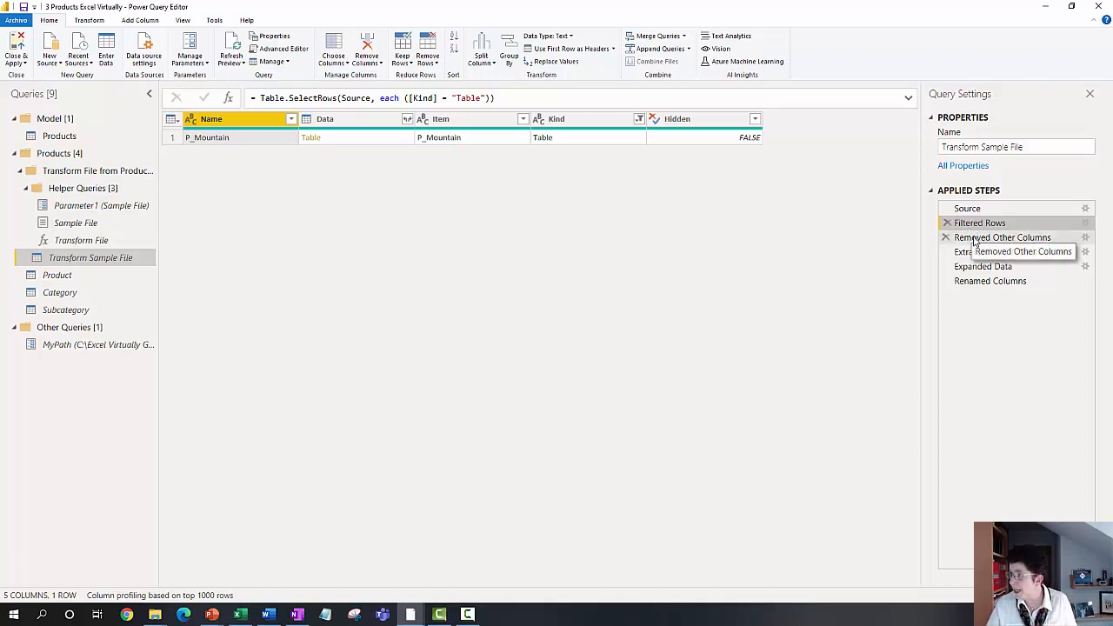
left_click(976, 240)
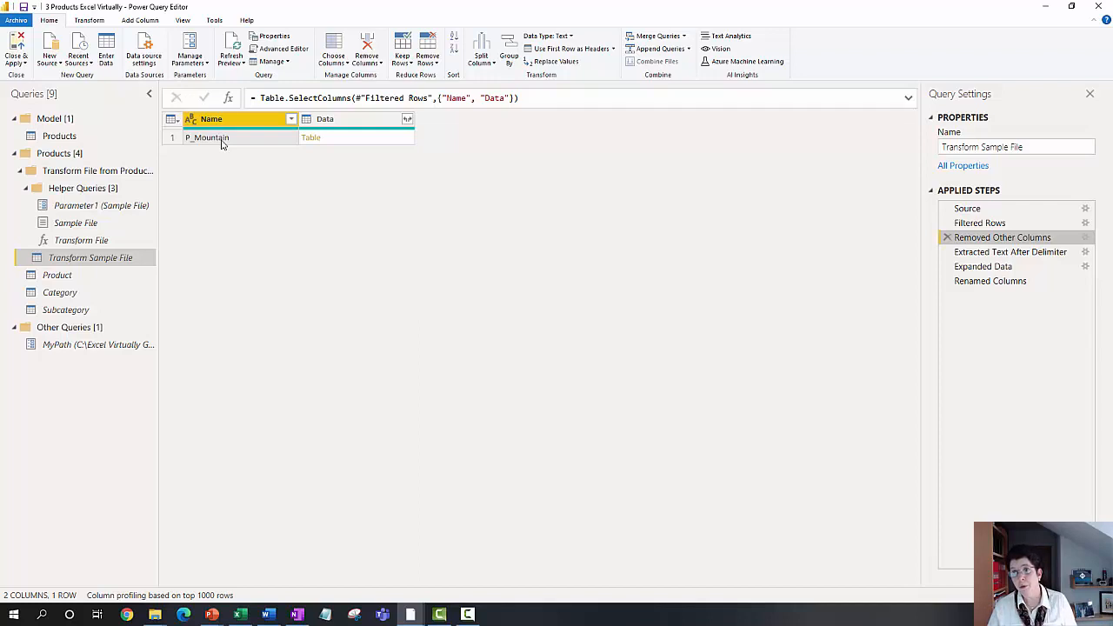
left_click(980, 252)
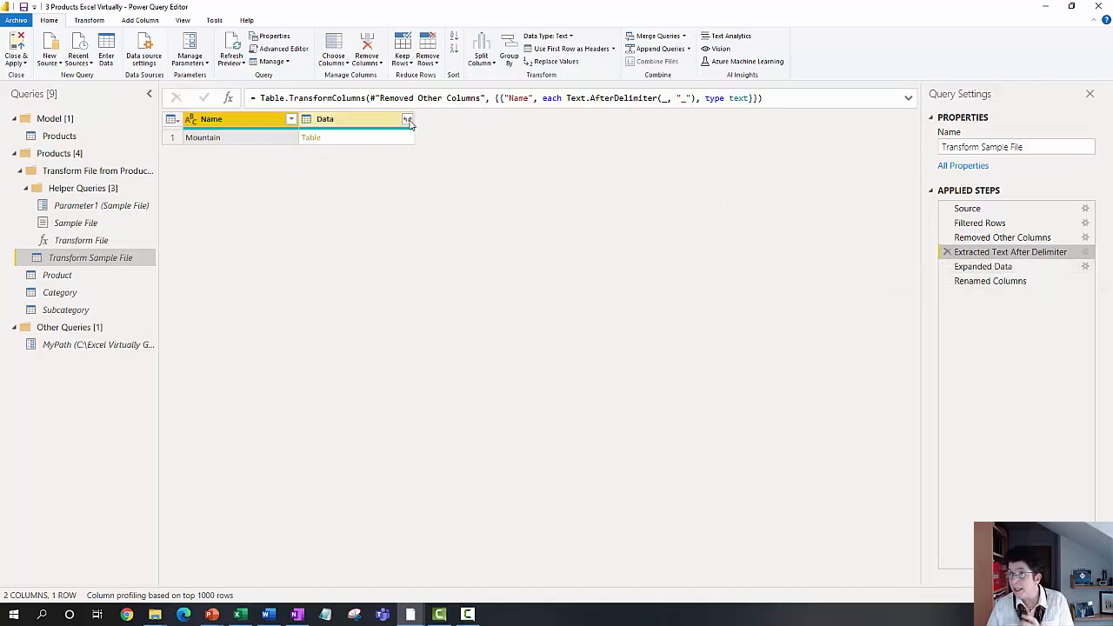
left_click(983, 272)
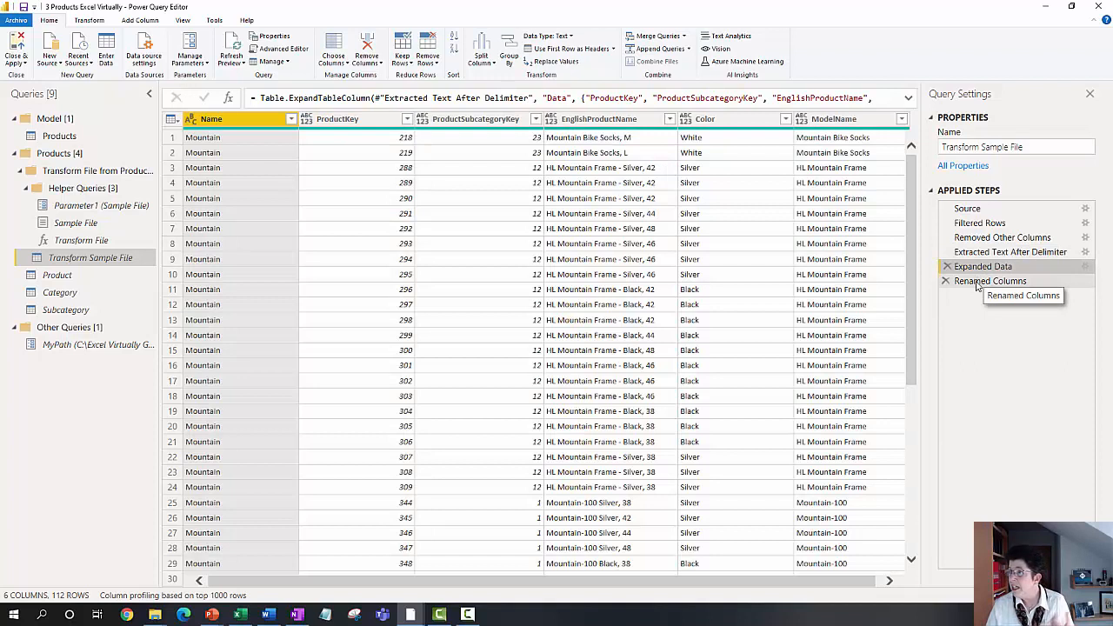
left_click(977, 284)
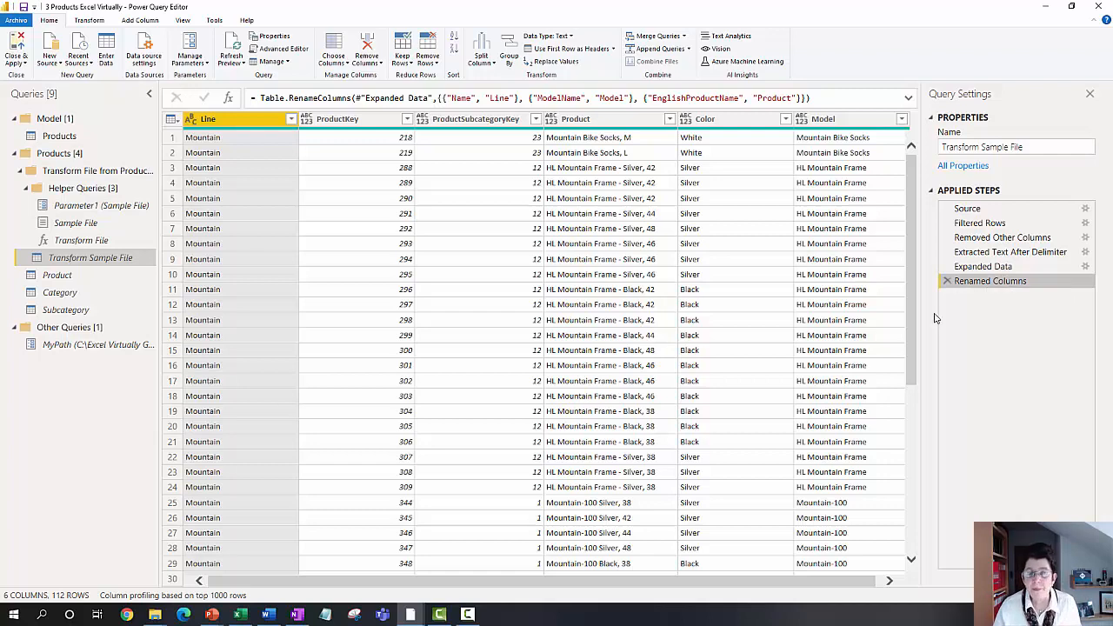
Step: Review the Product query's Source, Filtered Hidden Files1 and Invoke Custom Function1 steps
left_click(75, 276)
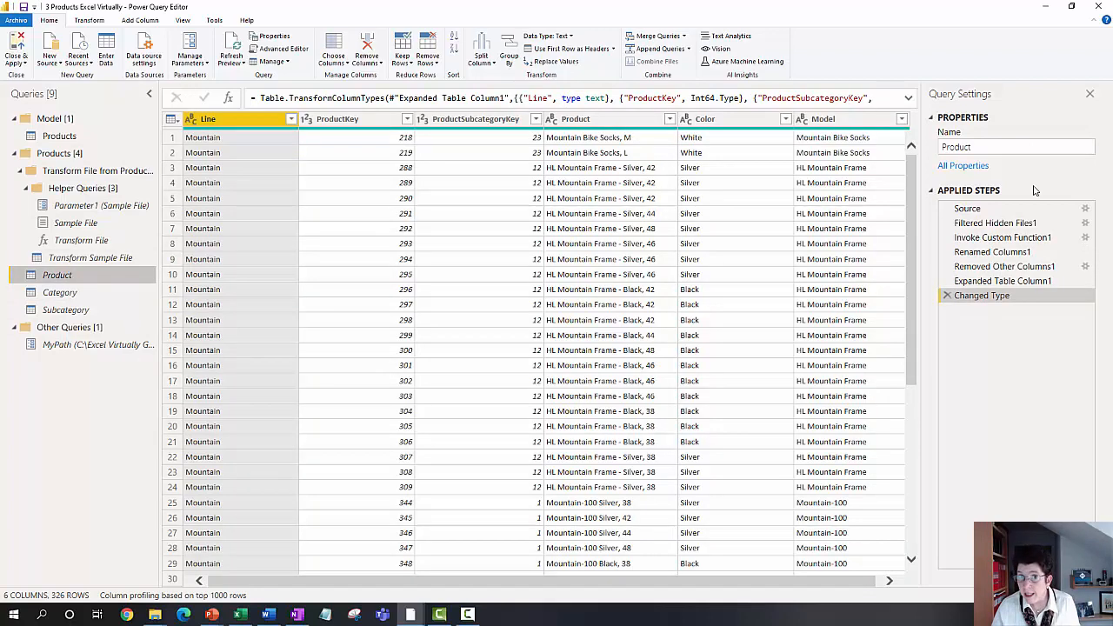
left_click(999, 210)
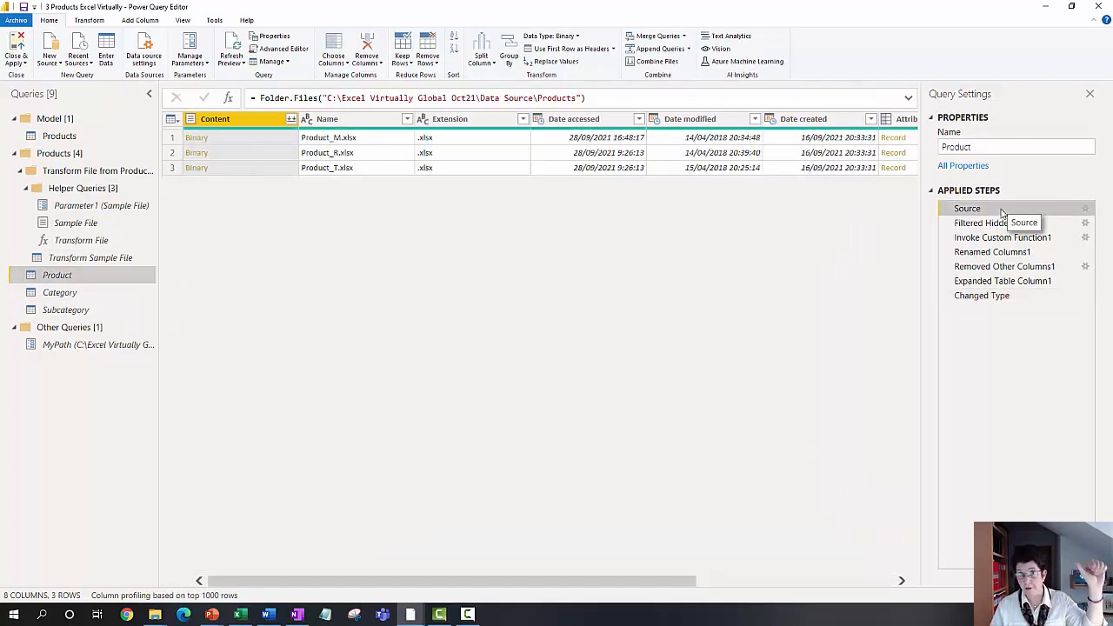
left_click(991, 223)
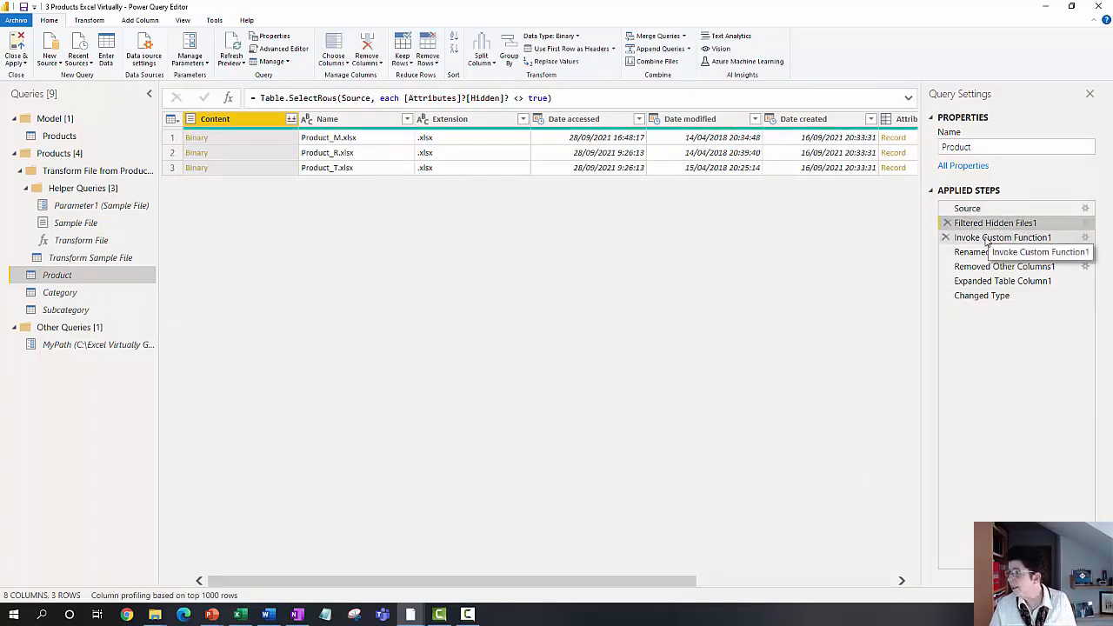
left_click(988, 240)
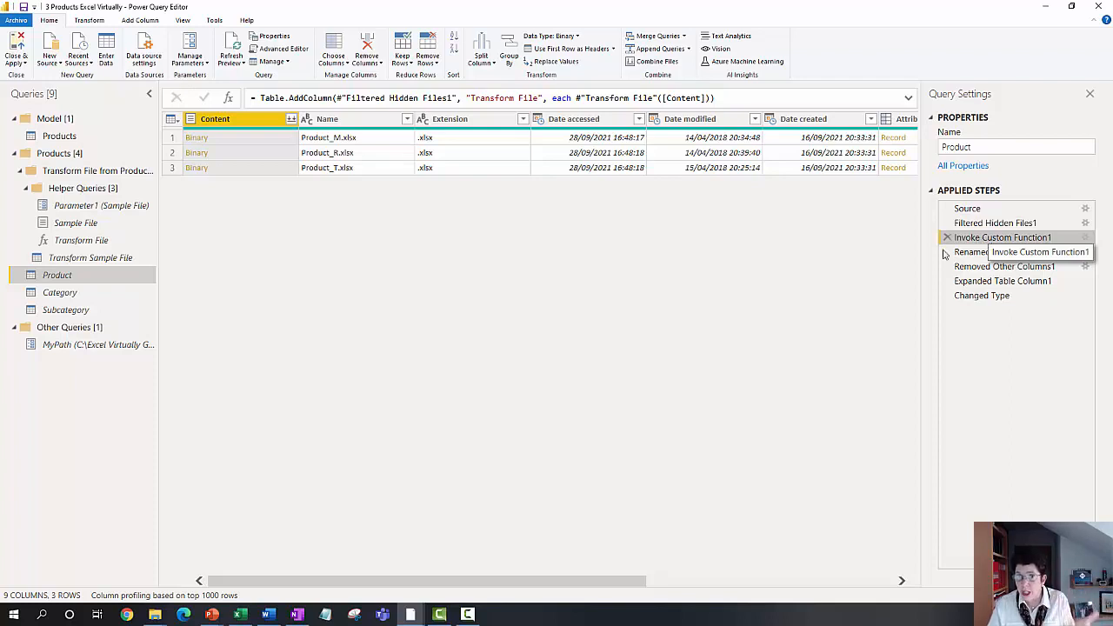
Step: Examine the full M code of the Transform File function in the expanded formula bar
left_click(87, 243)
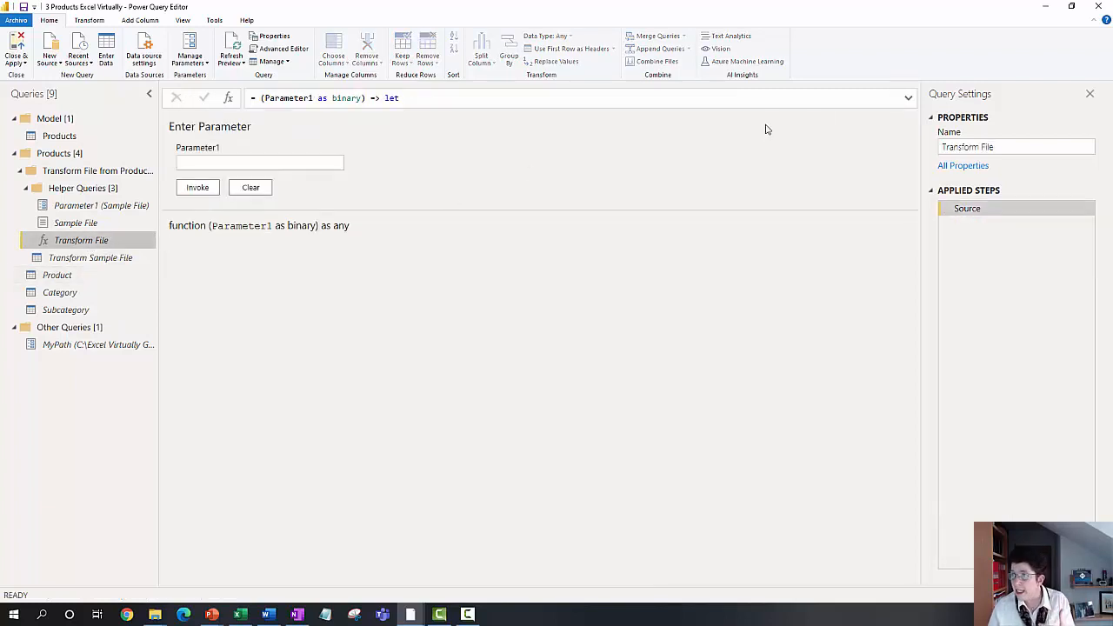
left_click(909, 98)
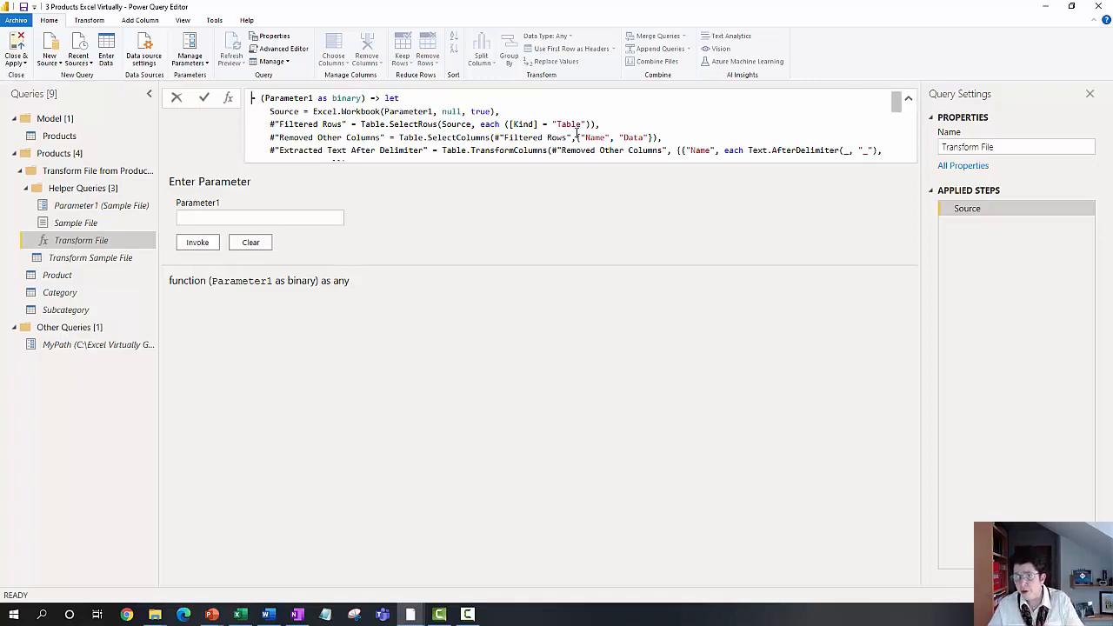
scroll(571, 132, "down", 1)
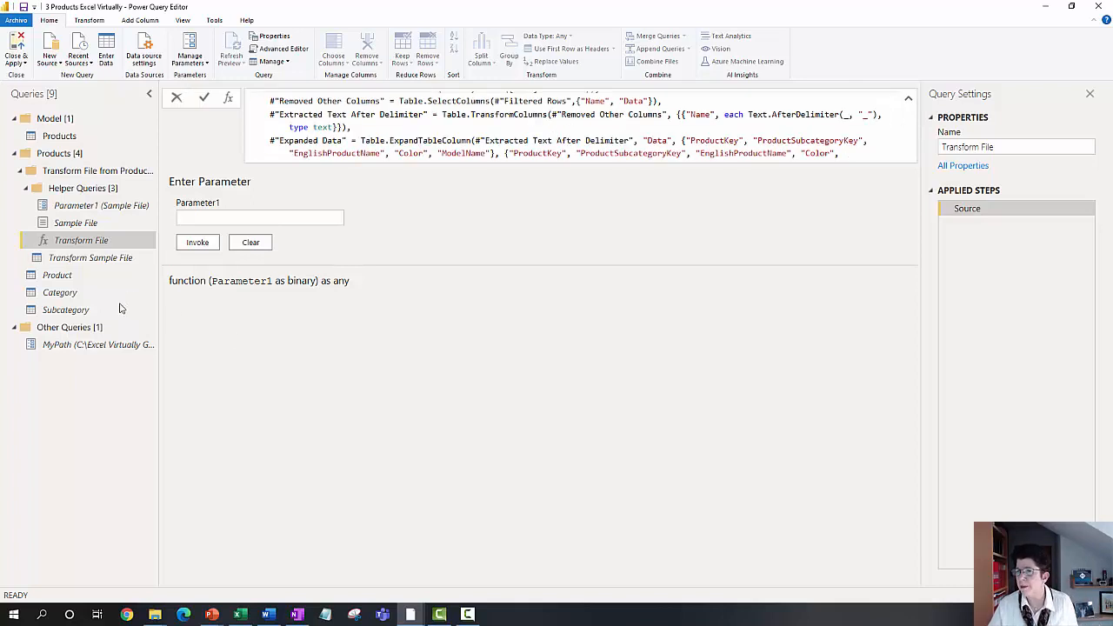
Step: Return to the Product query's Invoke Custom Function1 step and show the Products folder's files in File Explorer
left_click(92, 278)
left_click(92, 276)
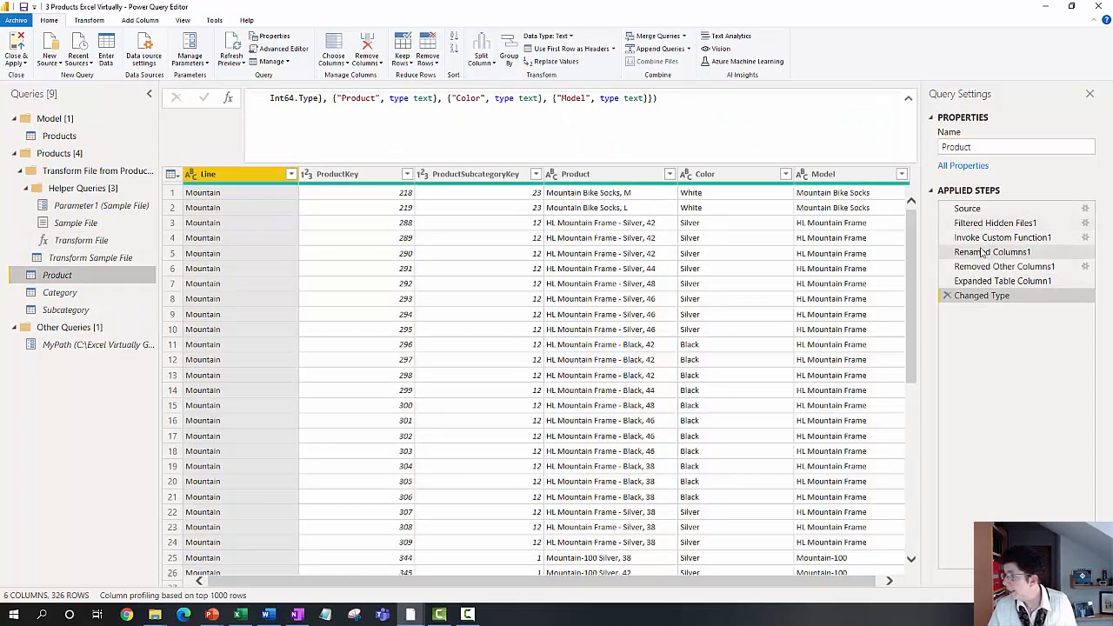
left_click(979, 240)
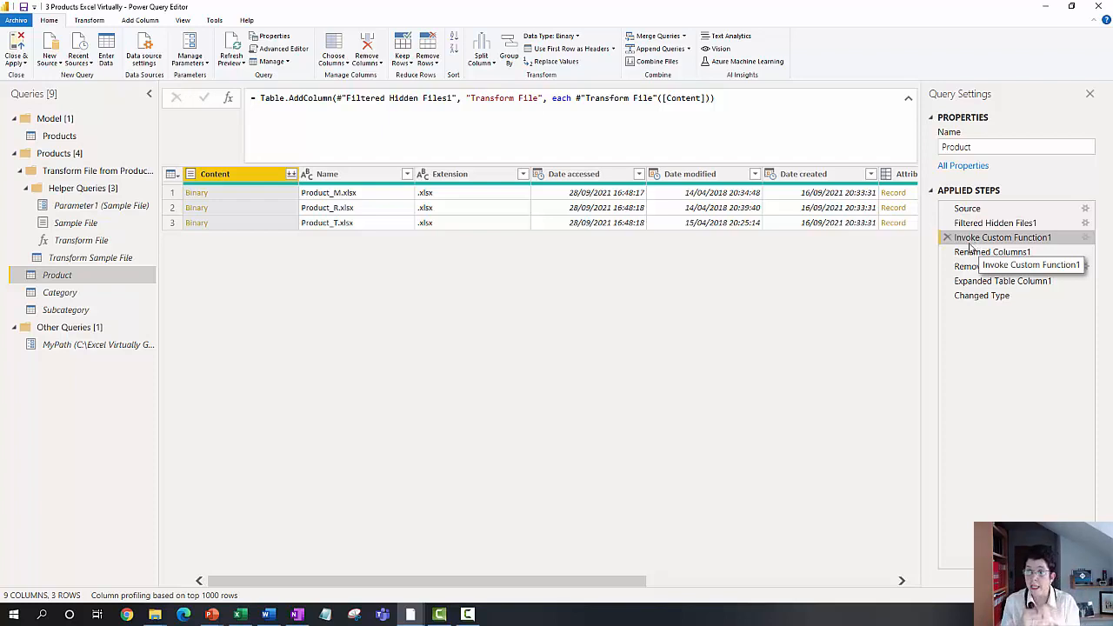
mouse_move(156, 616)
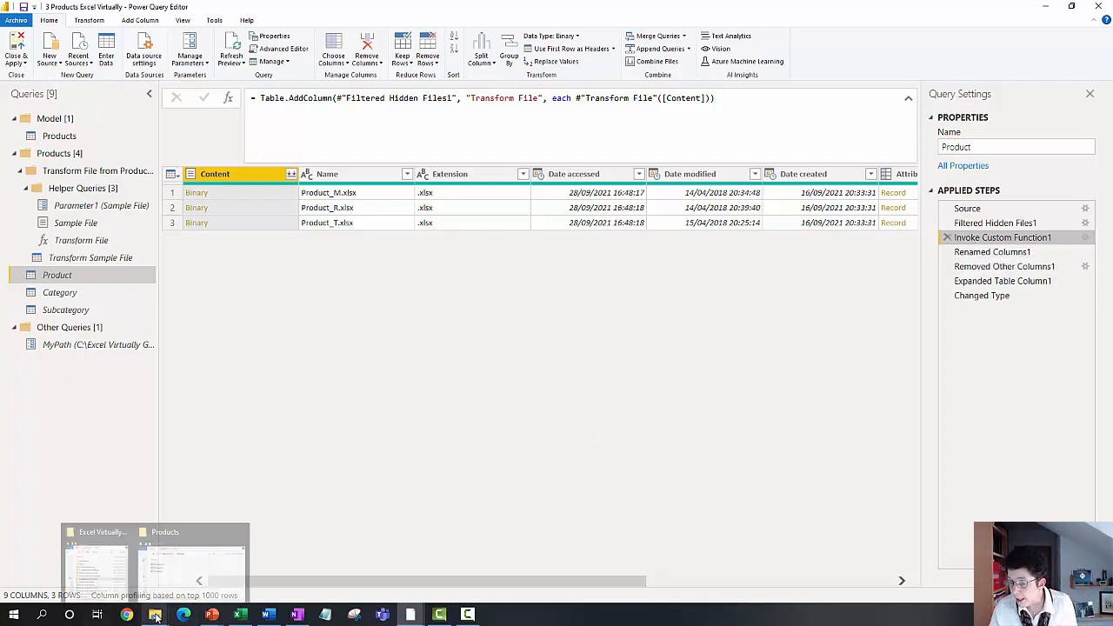
left_click(174, 581)
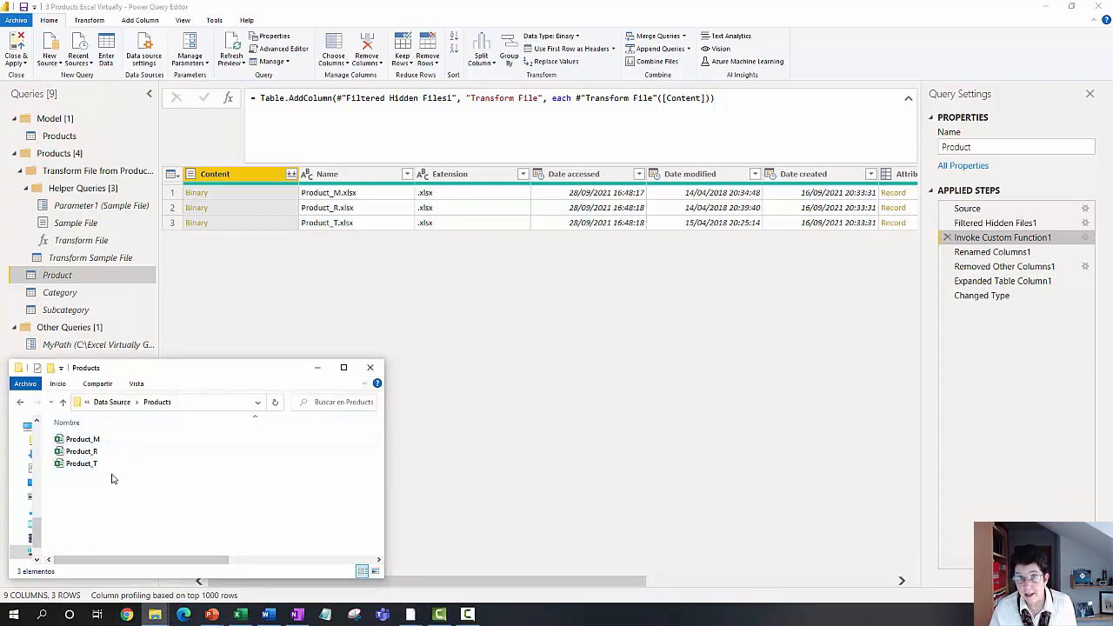
Step: Review the Product query's Removed Other Columns1, Expanded Table Column1 and Changed Type steps
left_click(983, 252)
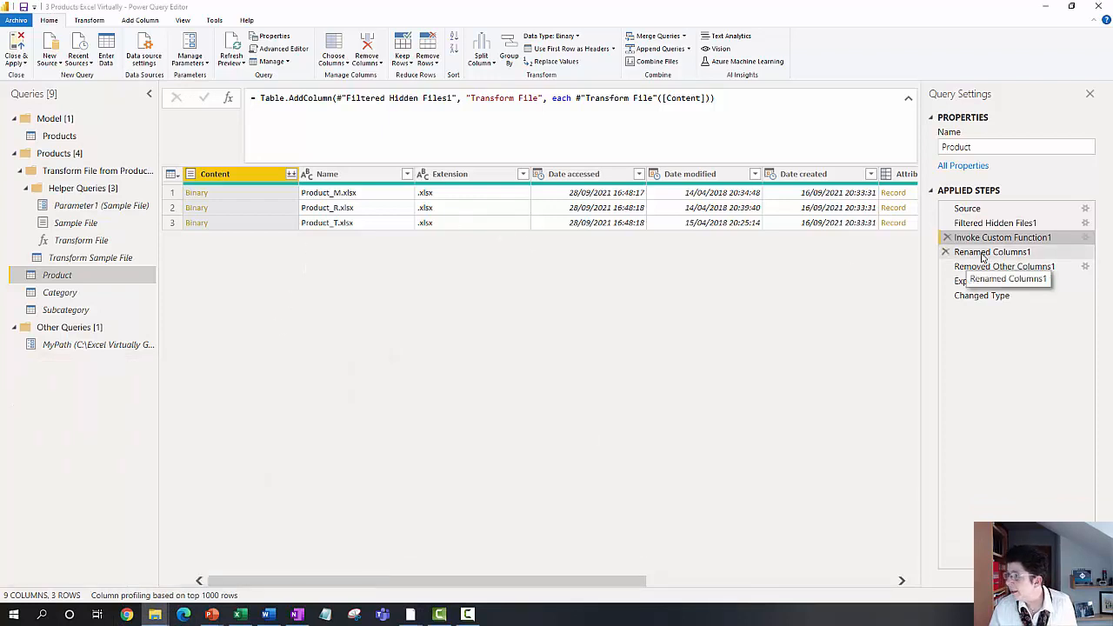
left_click(974, 268)
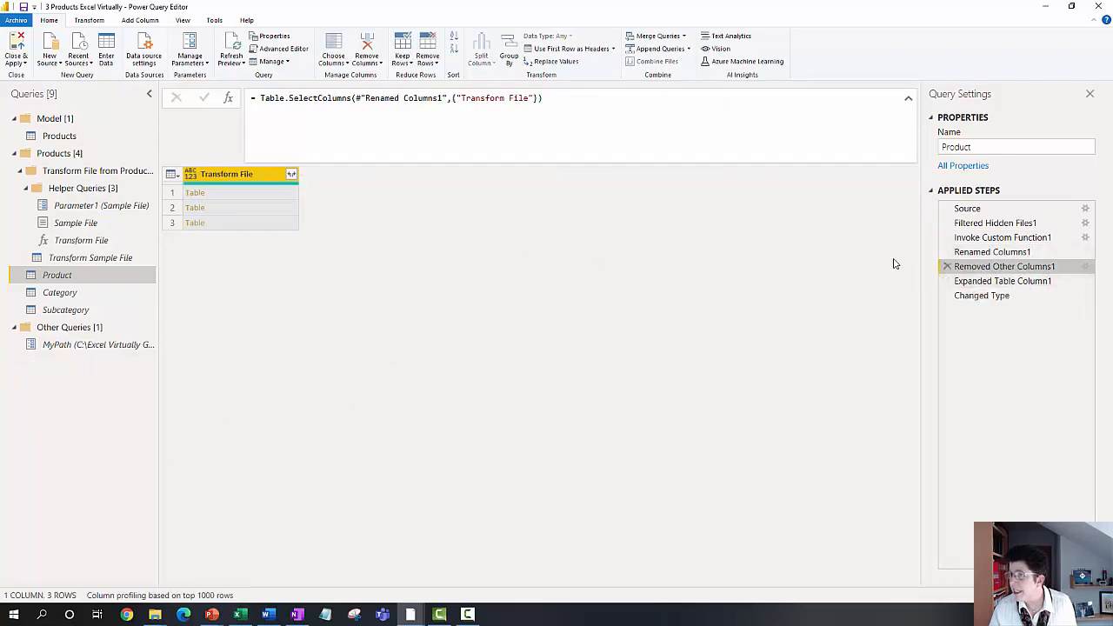
left_click(978, 282)
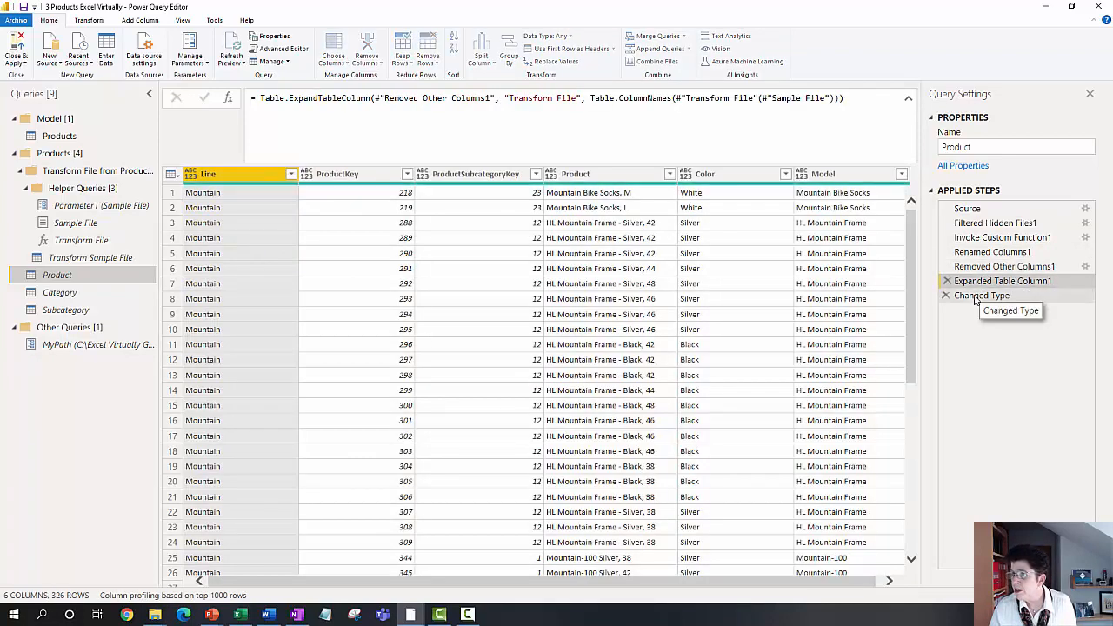
left_click(976, 297)
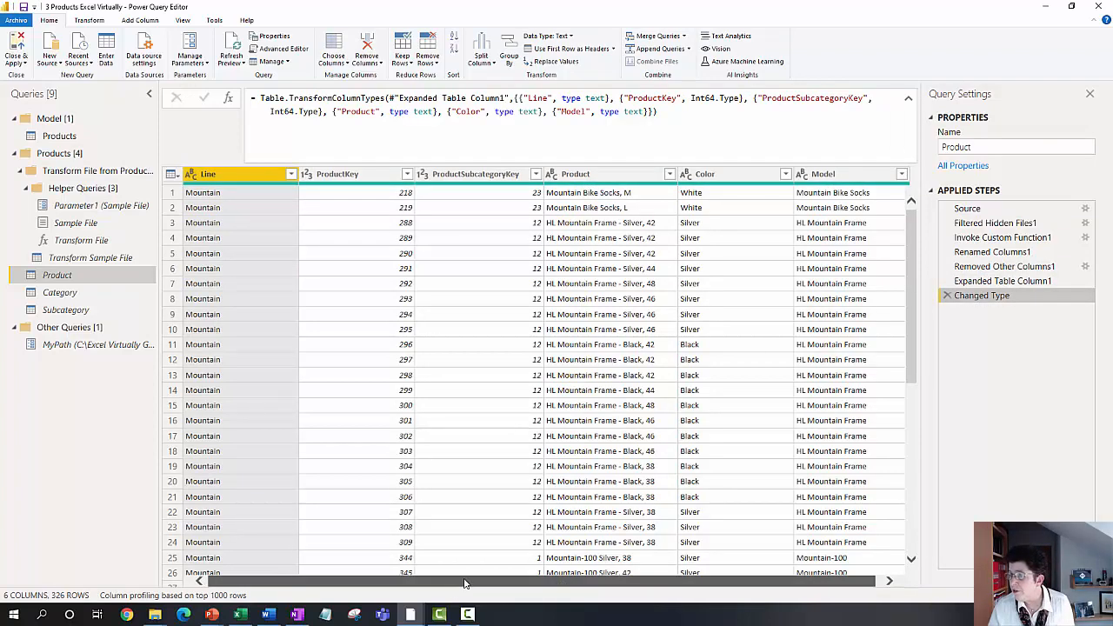
Step: List the filter values of the Line column and bring up the Products folder in File Explorer for comparison
left_click_drag(464, 582, 642, 572)
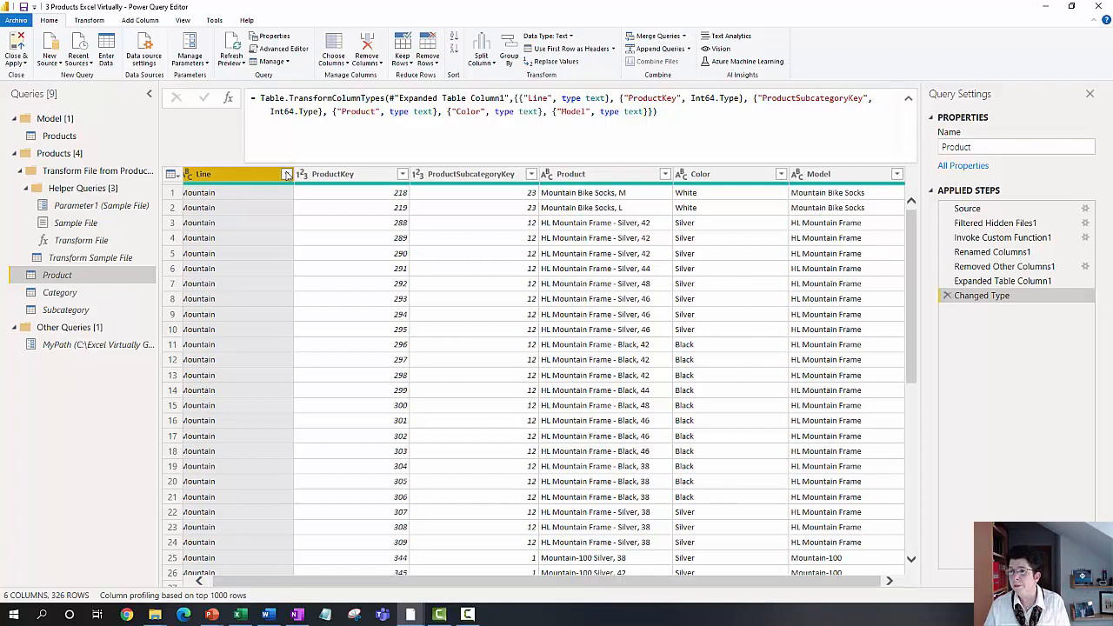
left_click(287, 175)
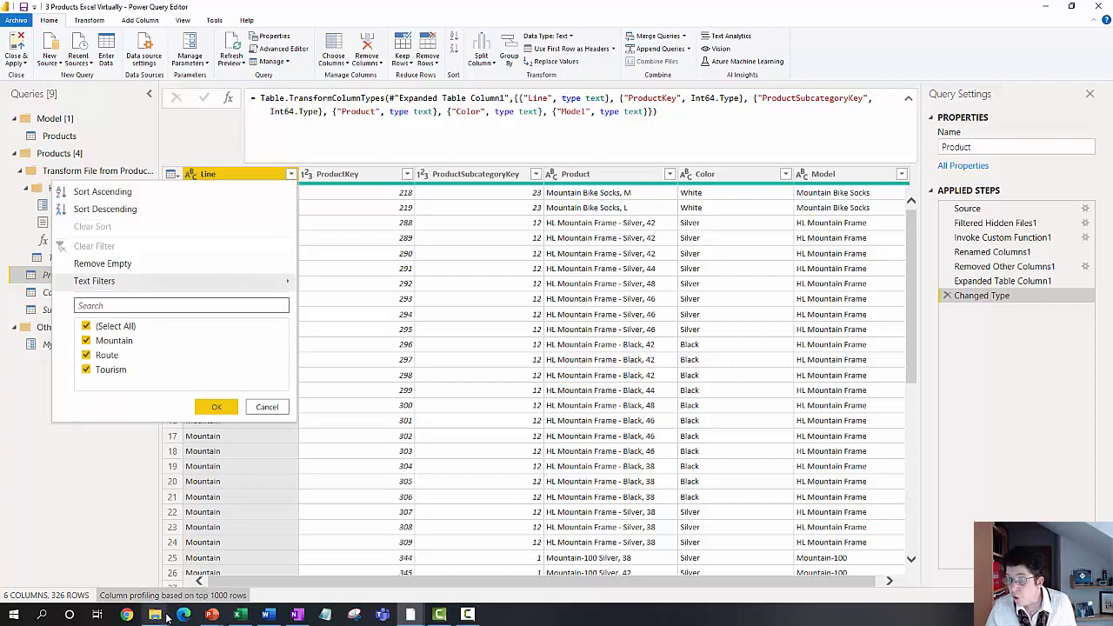
mouse_move(158, 616)
left_click(189, 578)
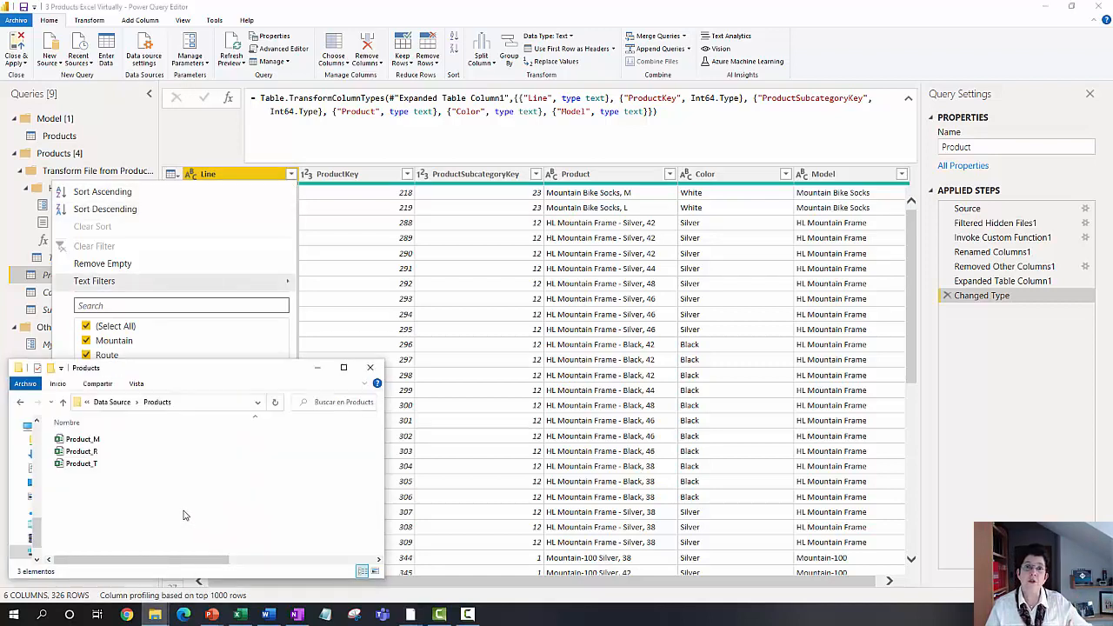
Step: Copy the Product_NA and Product_S workbooks from the More folder into the Products folder under Data Source
left_click(111, 401)
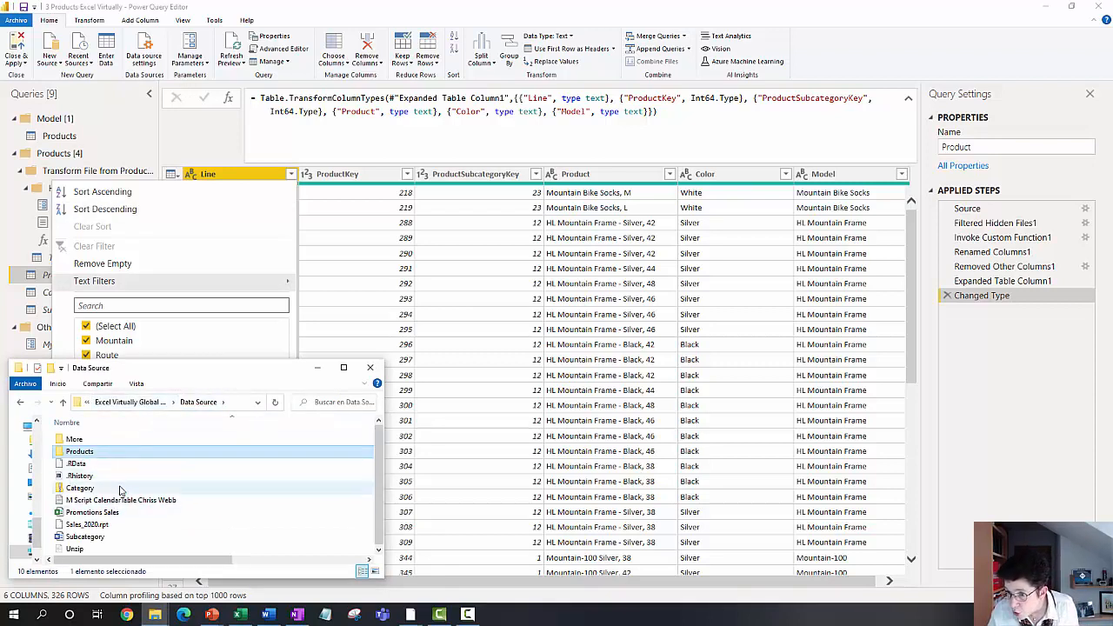
left_click_drag(143, 368, 146, 237)
double_click(108, 307)
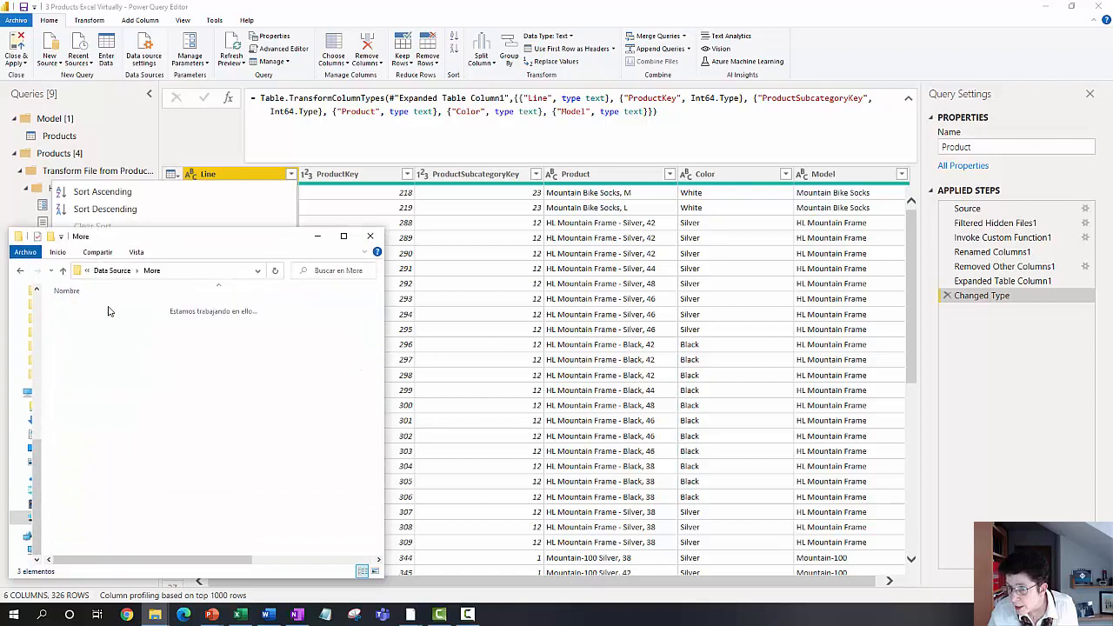
left_click(87, 307)
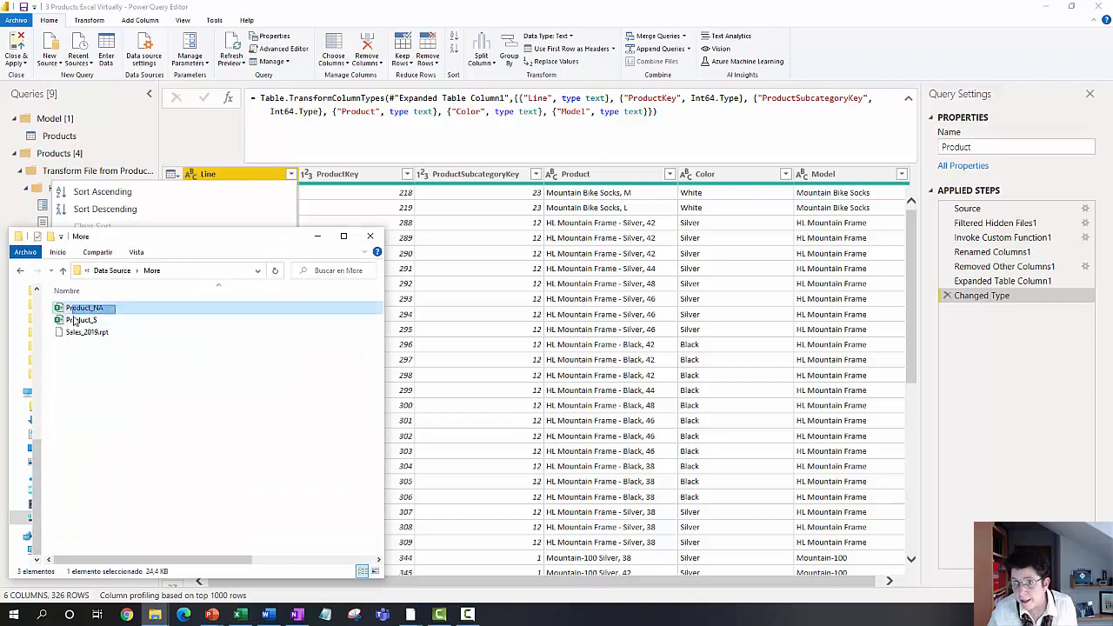
left_click(75, 320, "shift")
left_click_drag(91, 318, 116, 314)
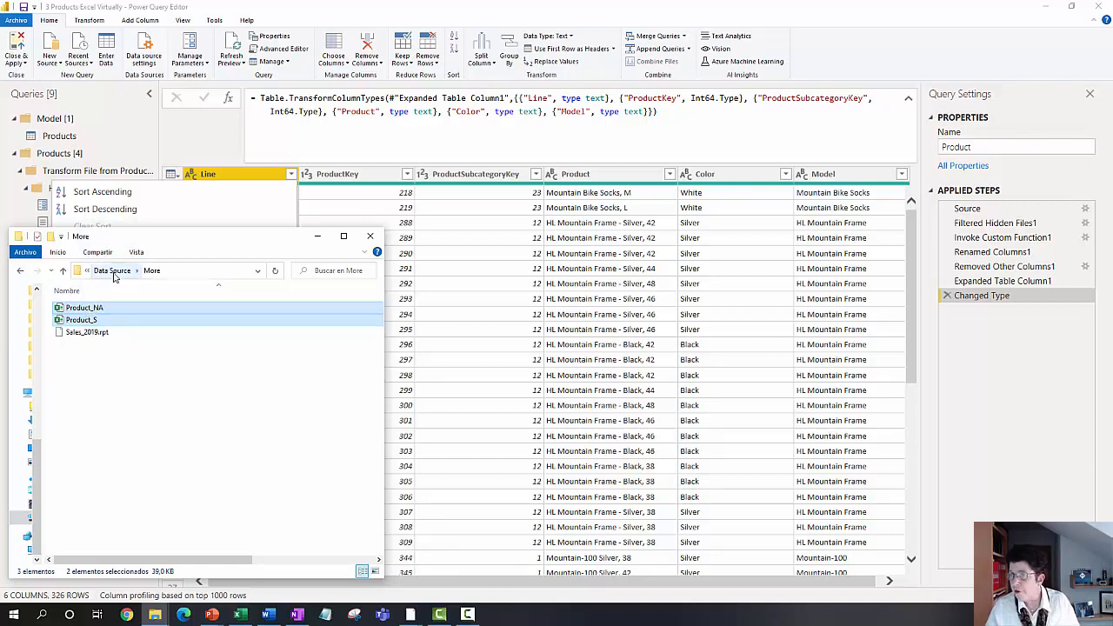
left_click(111, 271)
double_click(98, 321)
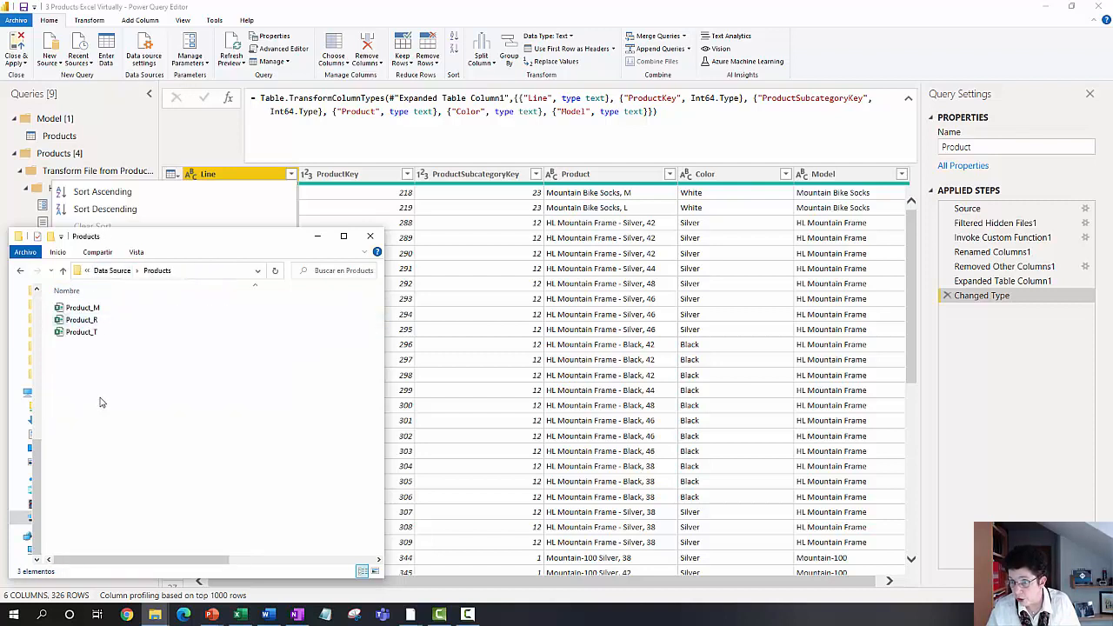
key("ctrl+v")
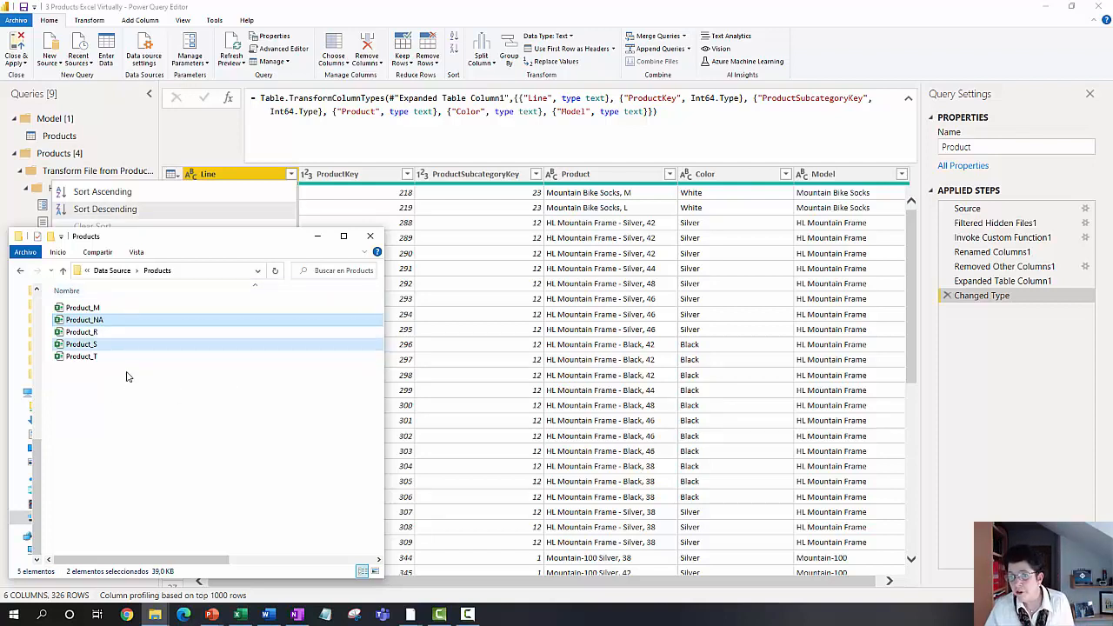
Step: Check the Line column's filter values in the Product query, refresh the preview, and list the filter values again
left_click(217, 139)
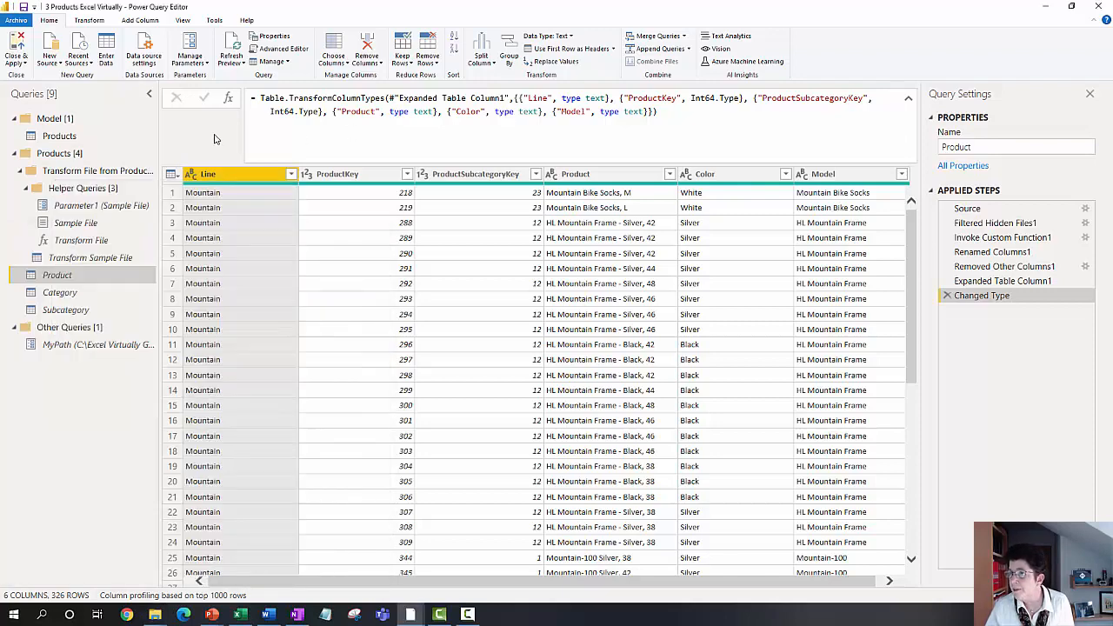
left_click(291, 173)
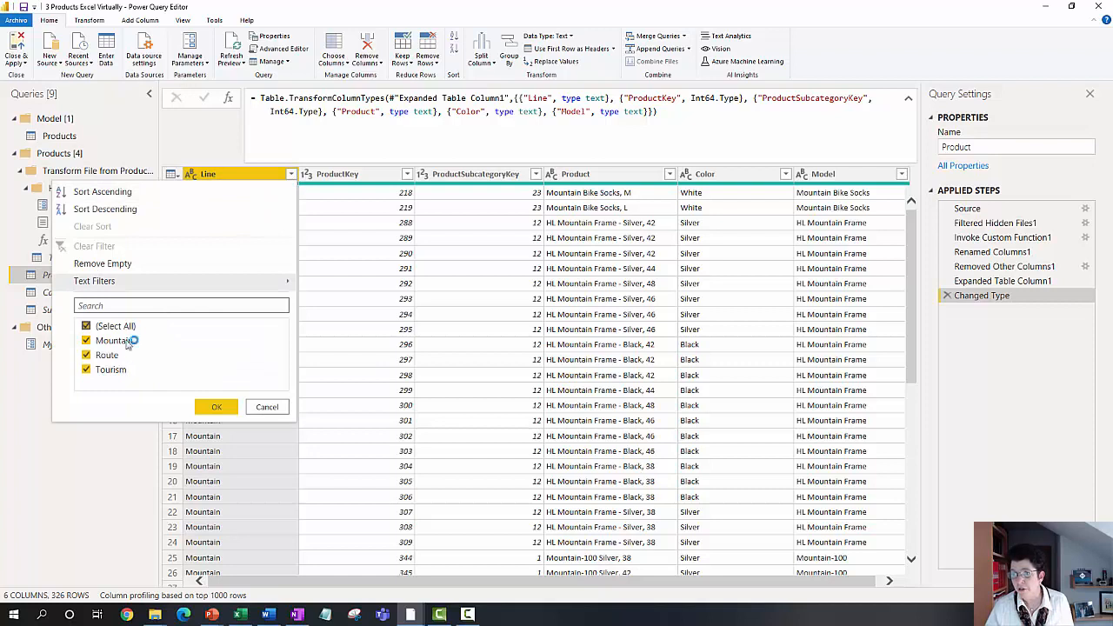
left_click(260, 406)
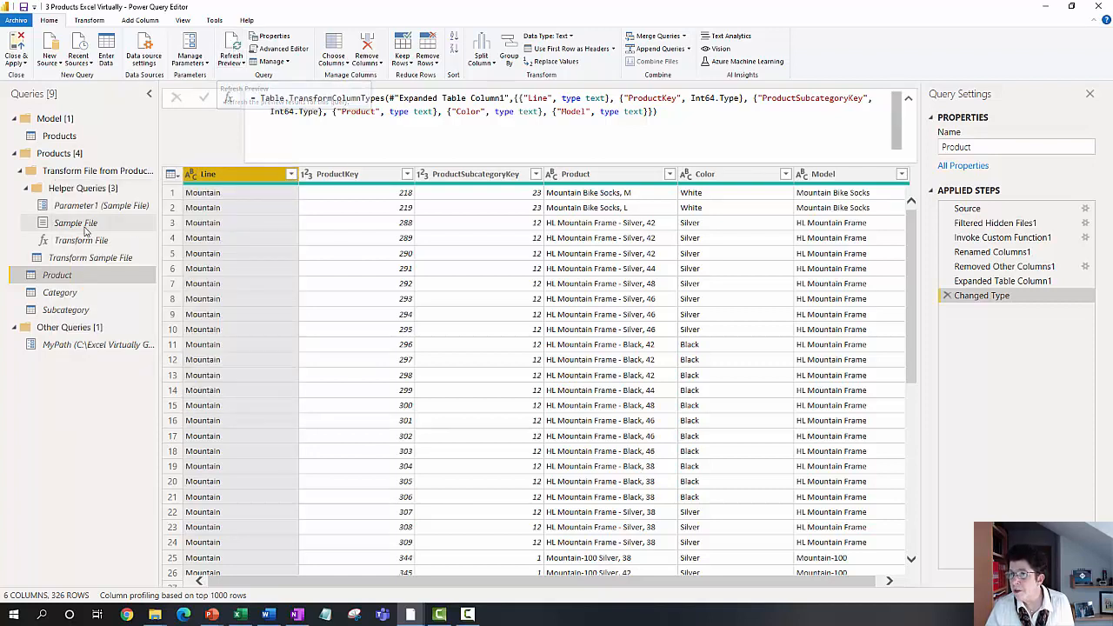
left_click(232, 49)
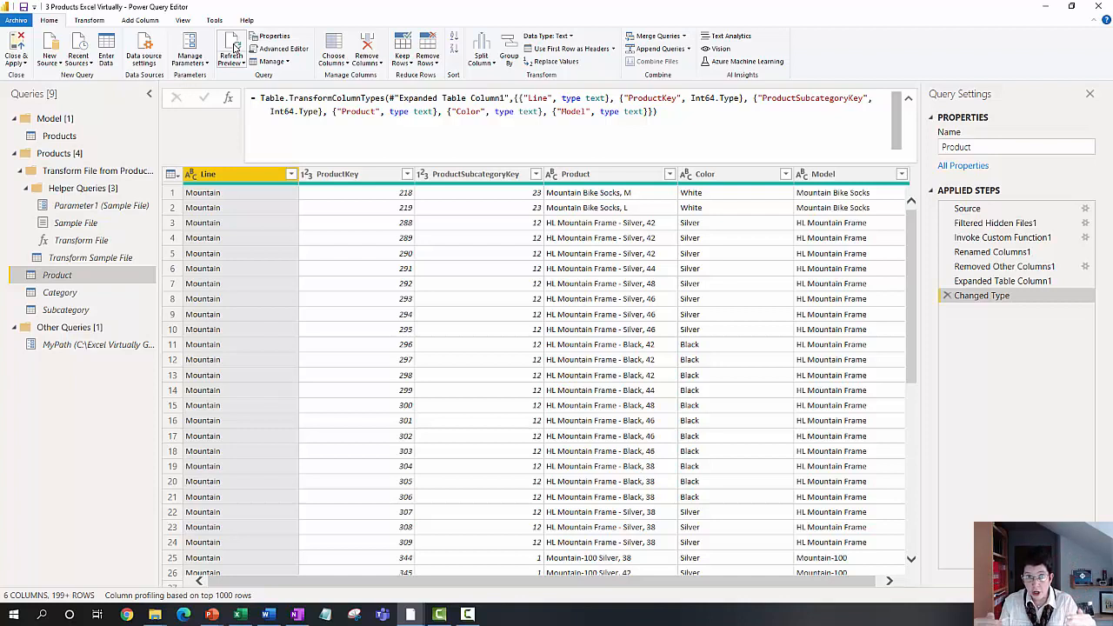
left_click(290, 174)
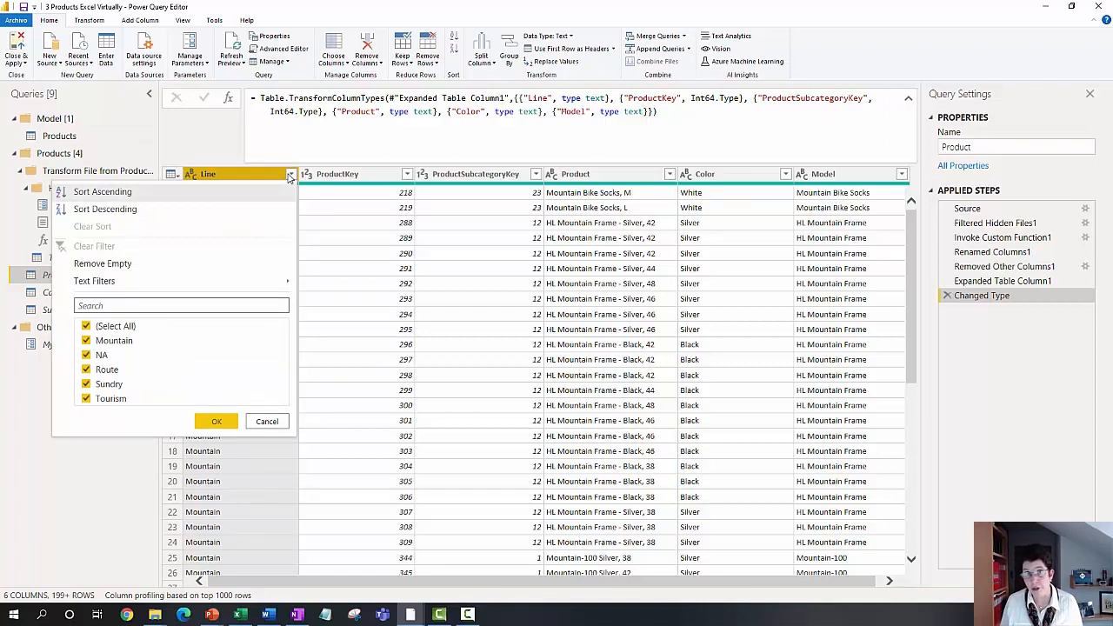
left_click(267, 422)
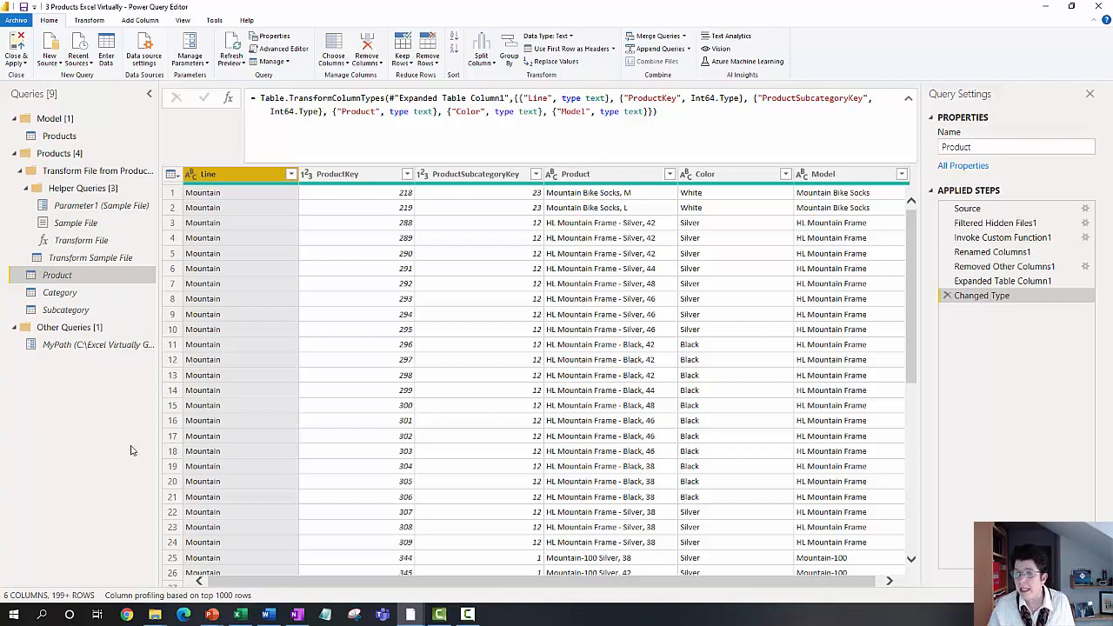
Step: Show the Data Source folder in File Explorer, highlight the compressed Category file, and return to the Power Query Editor
mouse_move(161, 616)
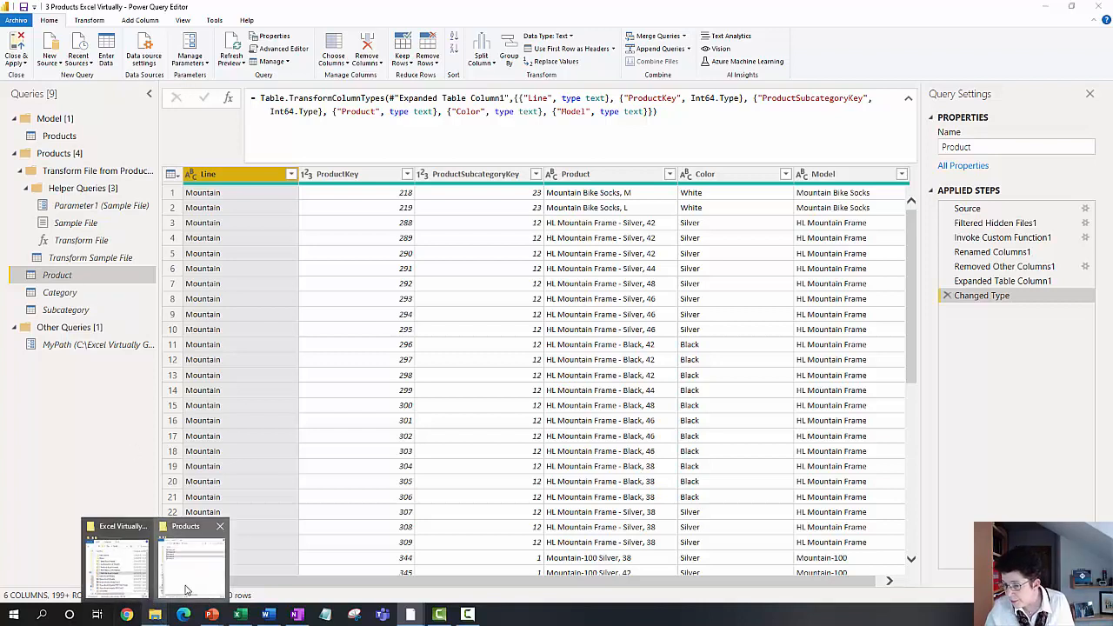
left_click(193, 558)
left_click(113, 272)
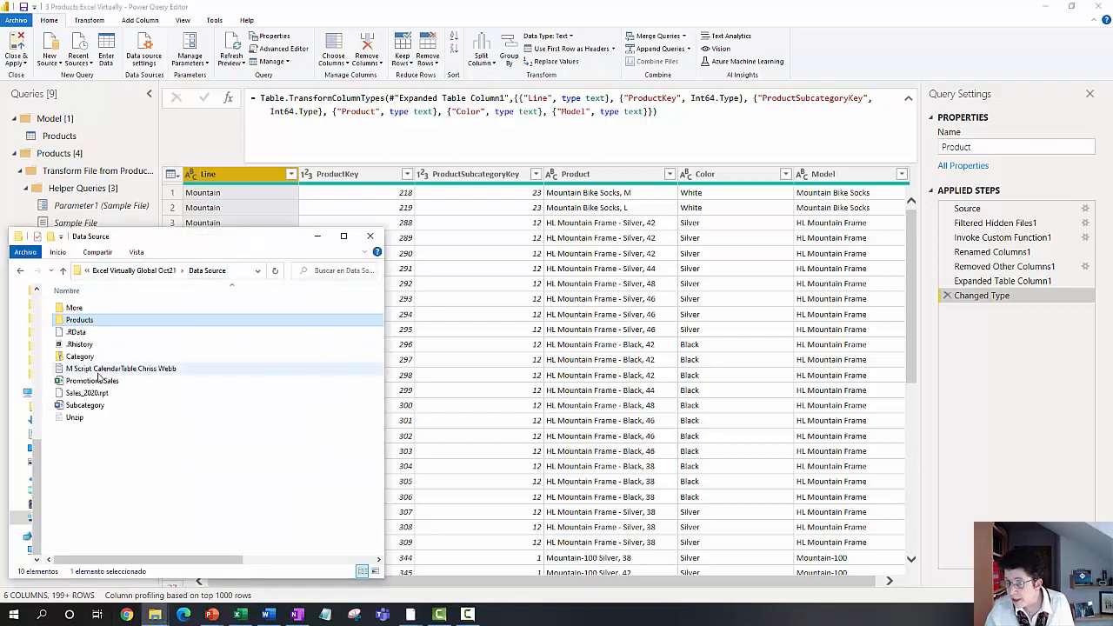
left_click(93, 358)
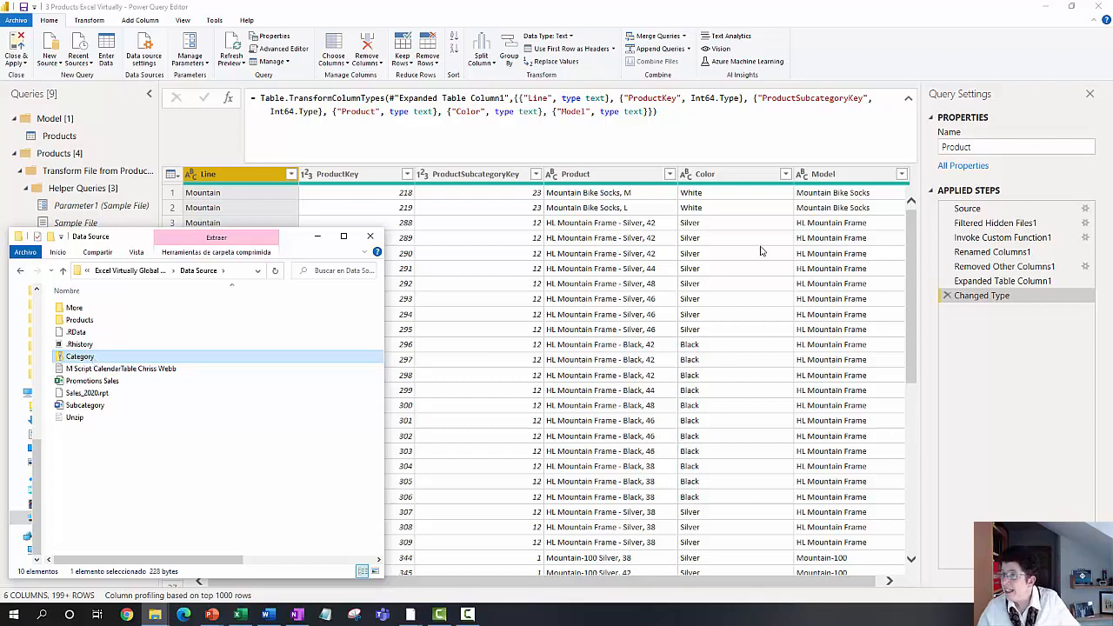
left_click(214, 155)
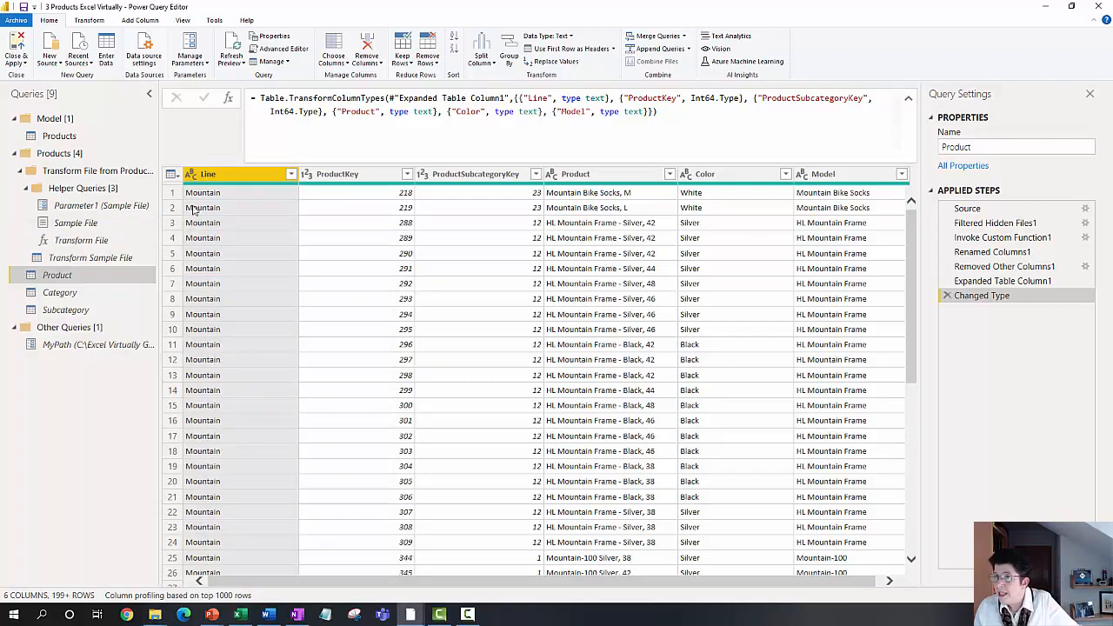
Step: Examine the Category query's Source step, highlighting the R.Execute call and the Category.zip reference in its formula
left_click(69, 294)
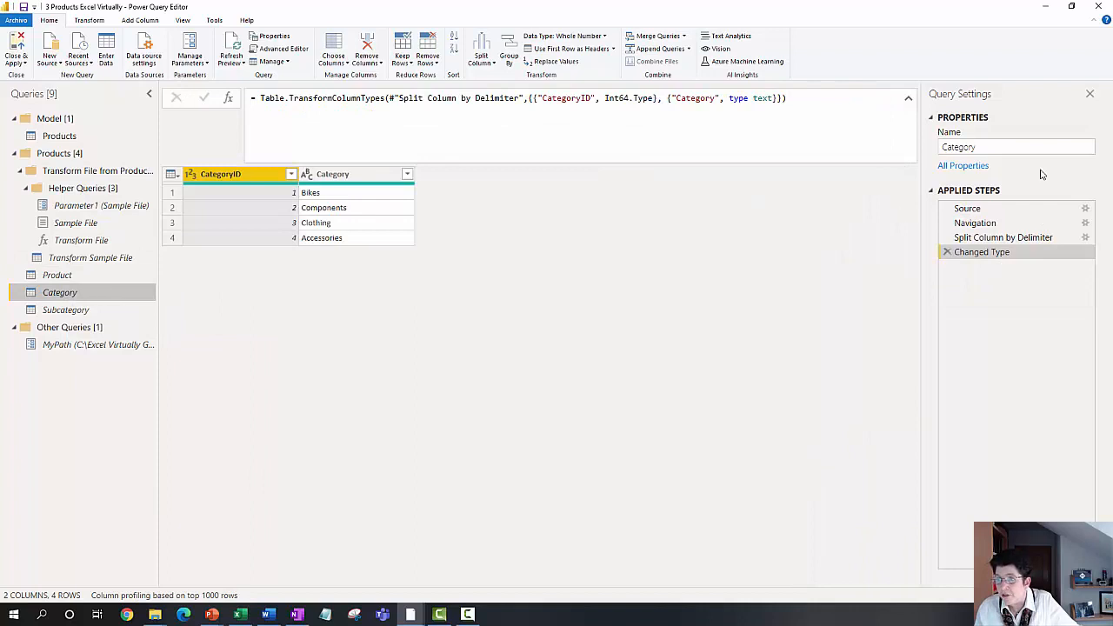
left_click(965, 209)
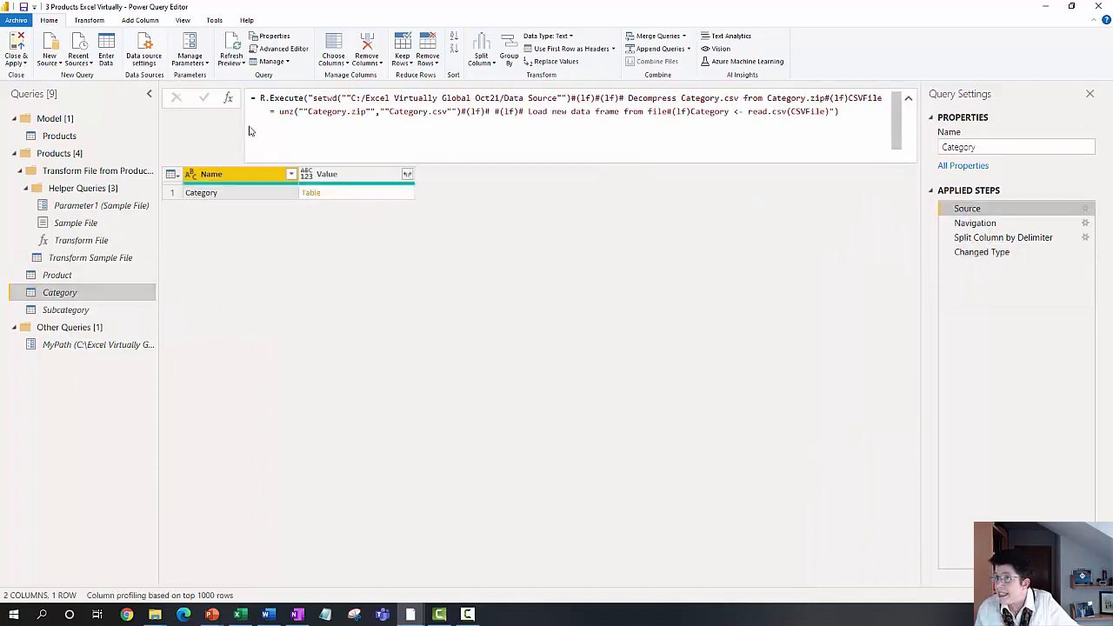
left_click(261, 100)
left_click_drag(261, 100, 363, 98)
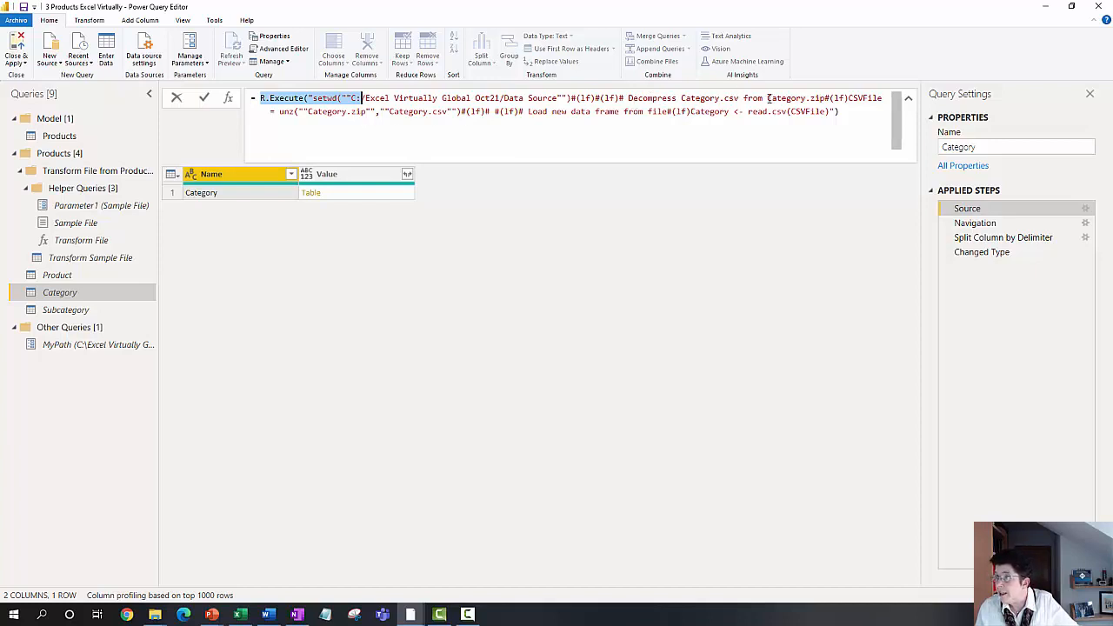
left_click_drag(767, 97, 866, 97)
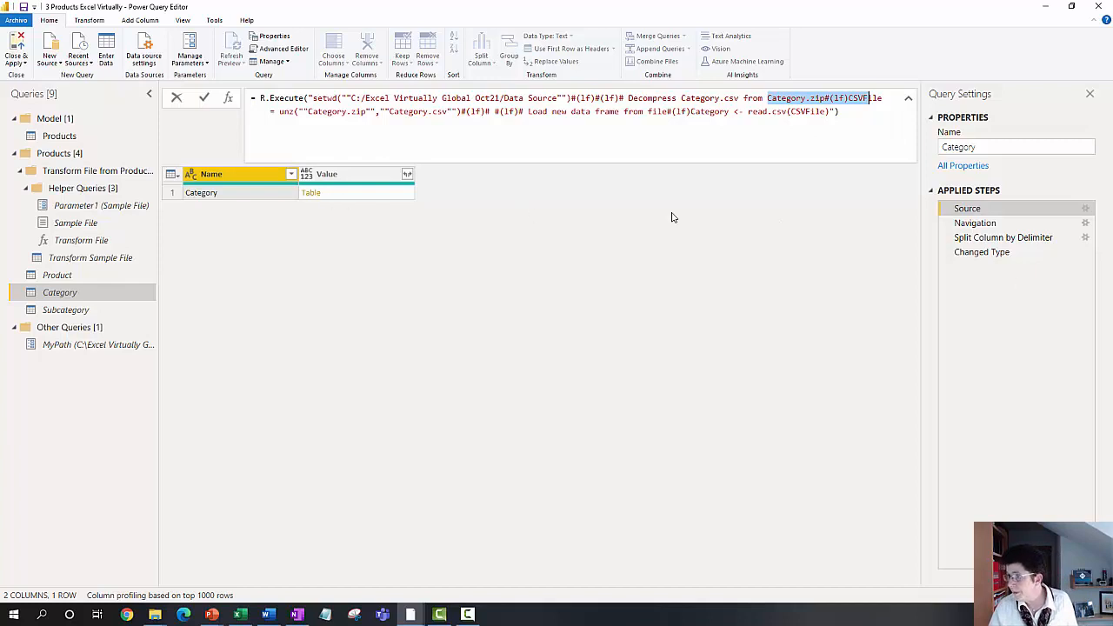
Step: Review the Category query's Navigation, Split Column by Delimiter and Changed Type steps
left_click(977, 225)
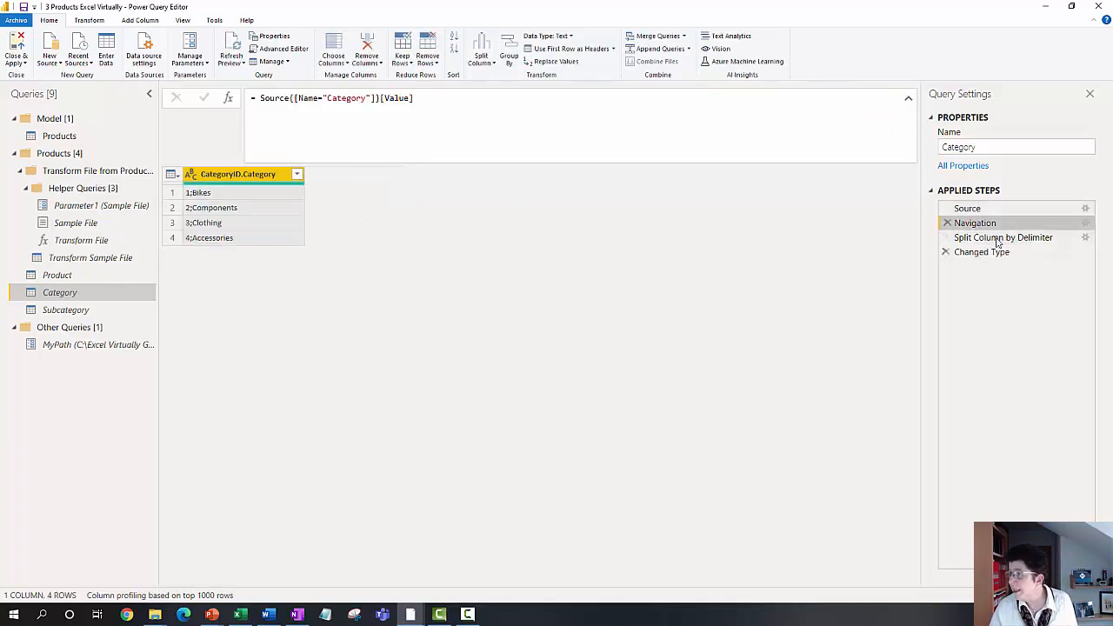
left_click(997, 239)
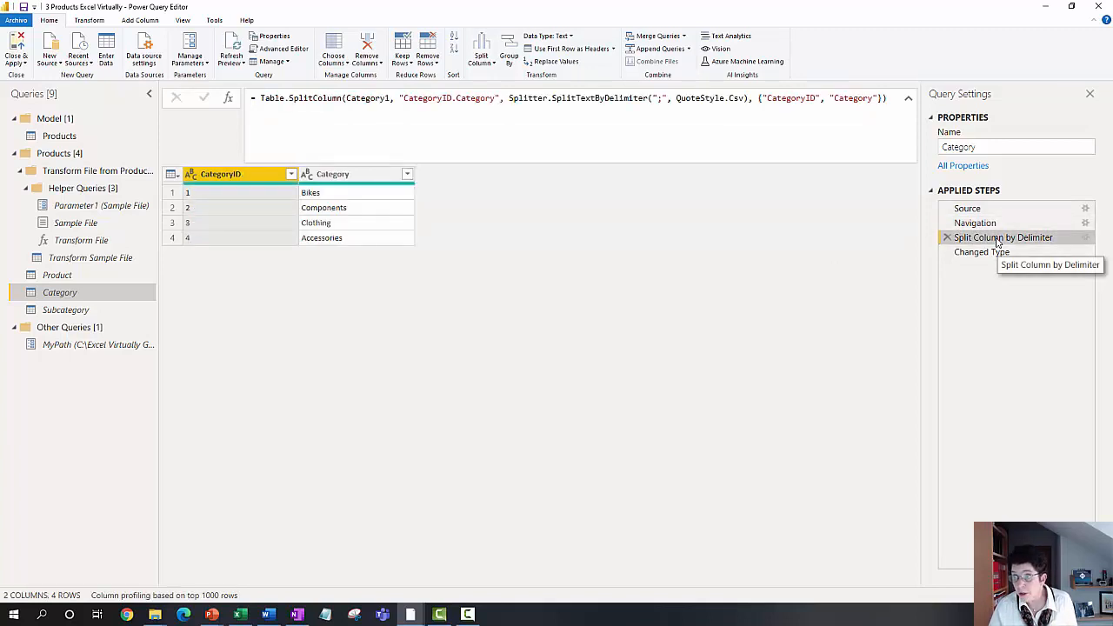
left_click(999, 252)
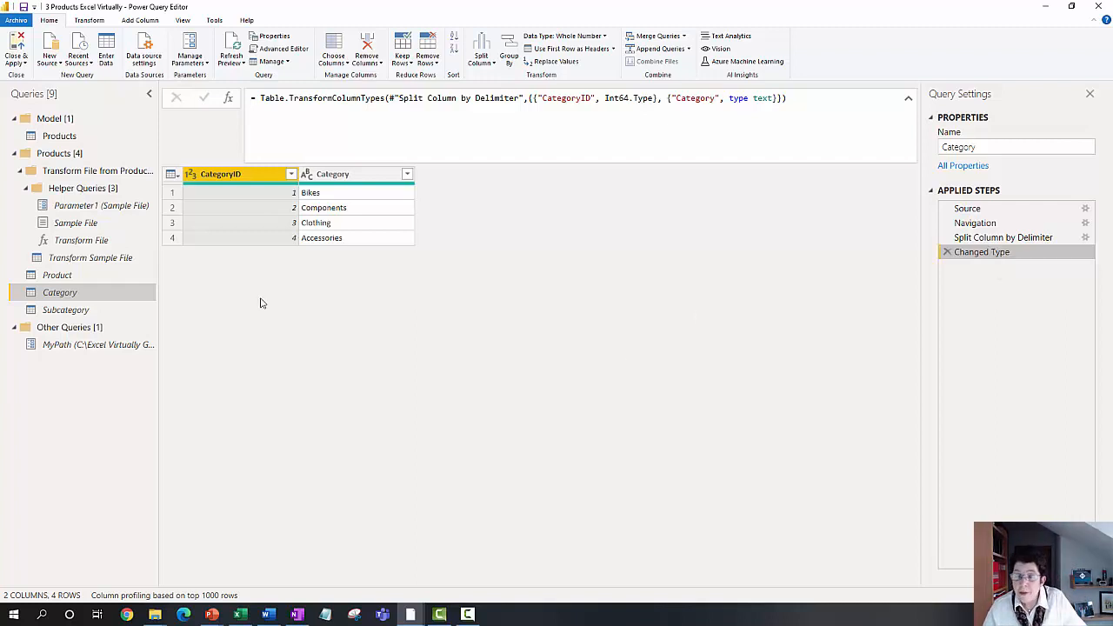
Step: Display the Subcategory query and open its source, the Subcategory Word document in the Data Source folder
left_click(75, 316)
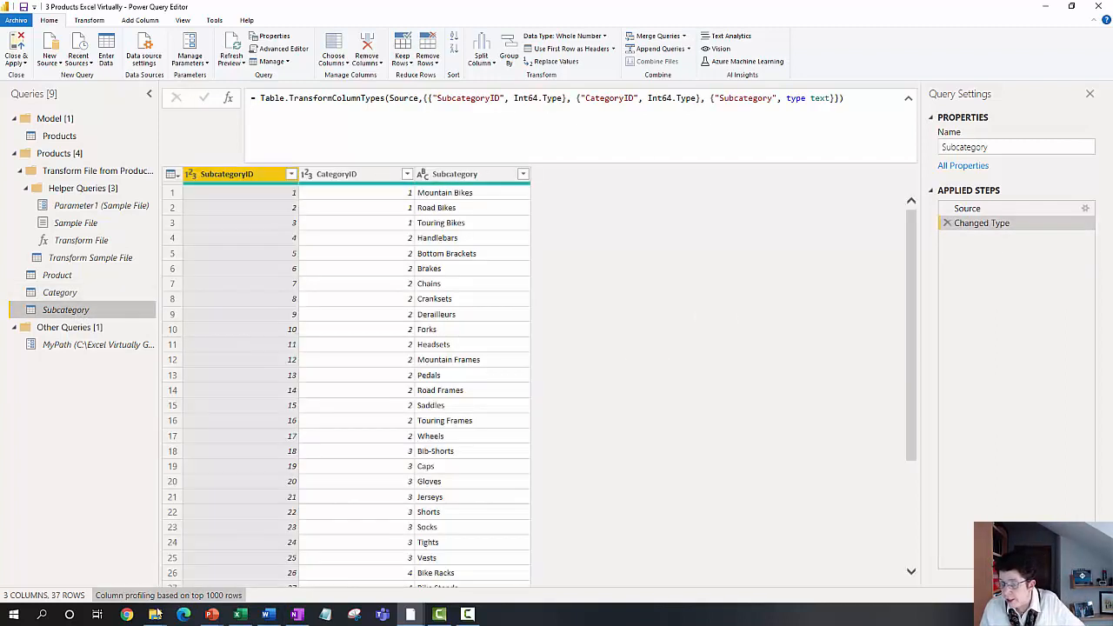
mouse_move(158, 617)
left_click(189, 573)
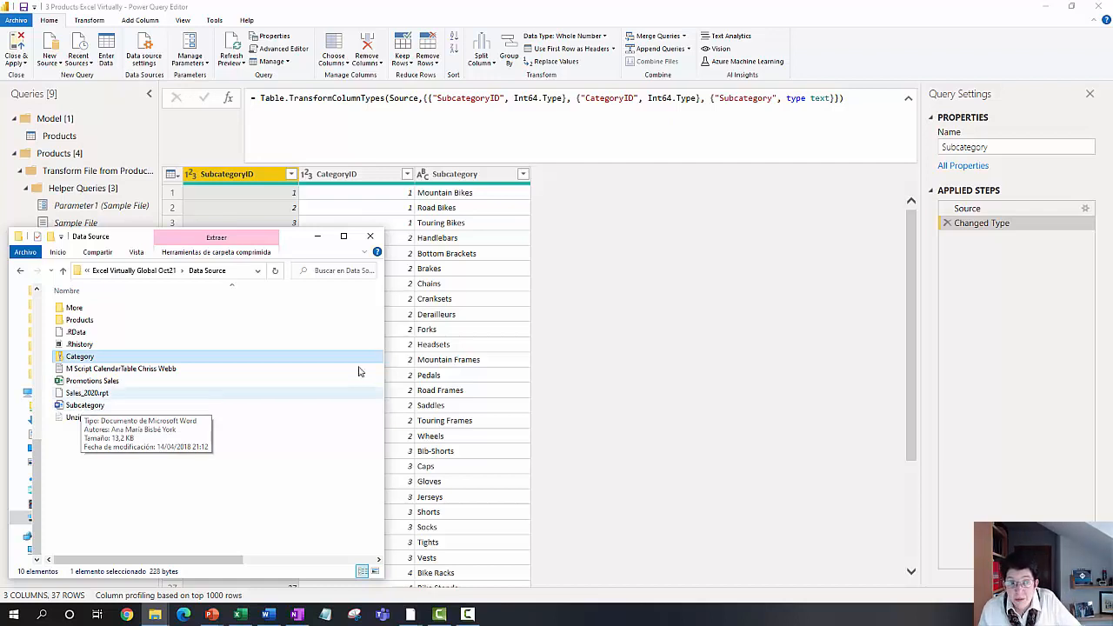
left_click(110, 408)
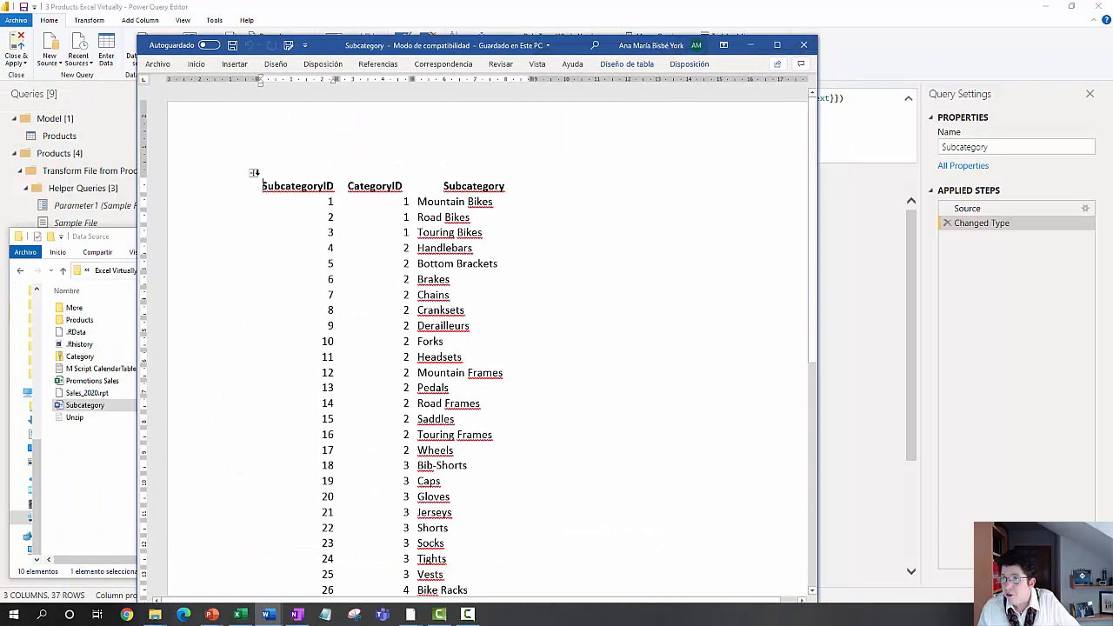
Step: Copy the whole subcategory table from the Word document and try pasting it into a new Enter Data table, then discard it
left_click(254, 174)
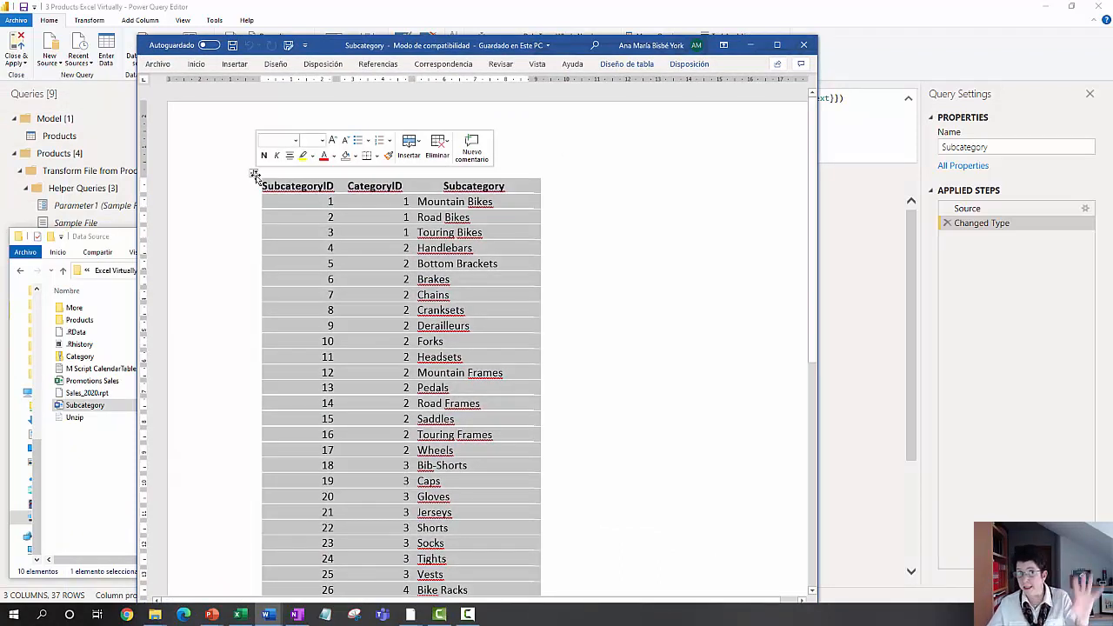
key("ctrl+c")
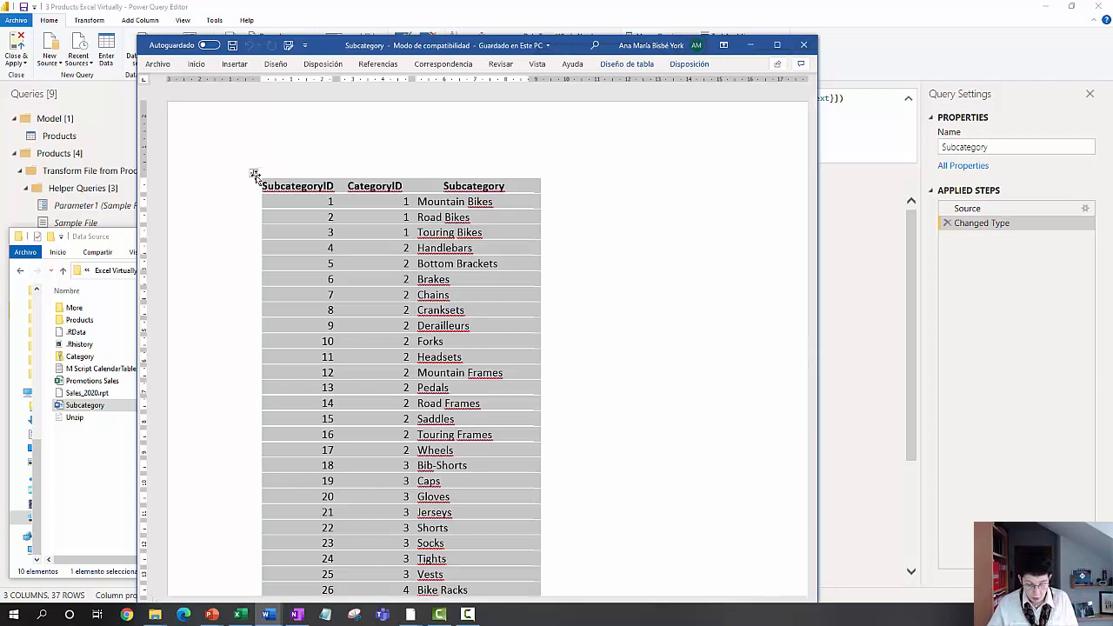
left_click(751, 46)
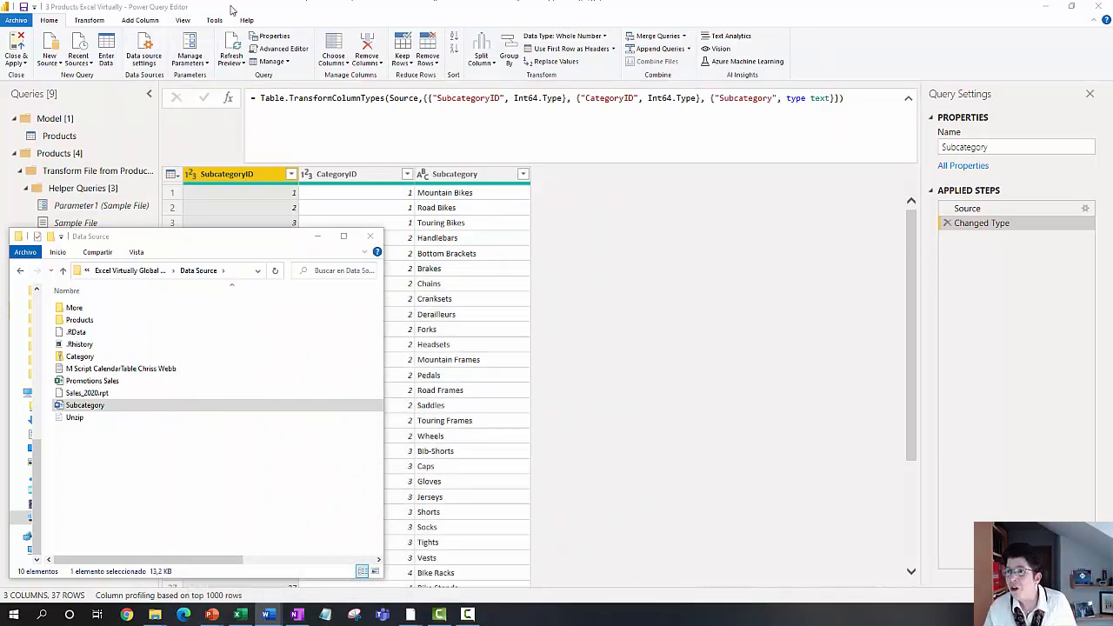
left_click(112, 47)
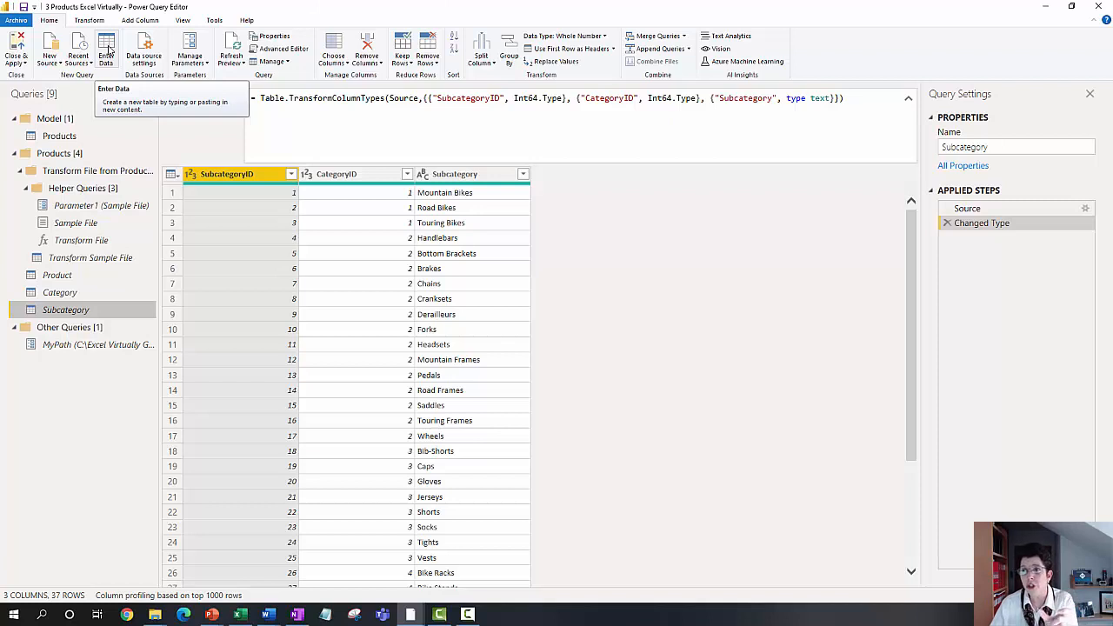
left_click(108, 47)
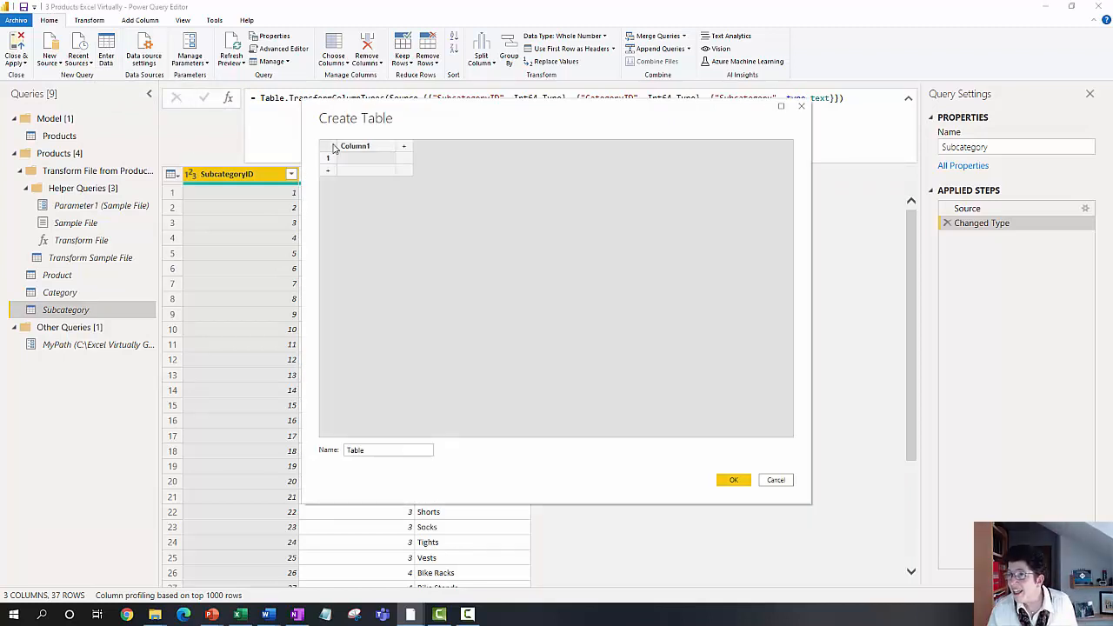
key("ctrl+v")
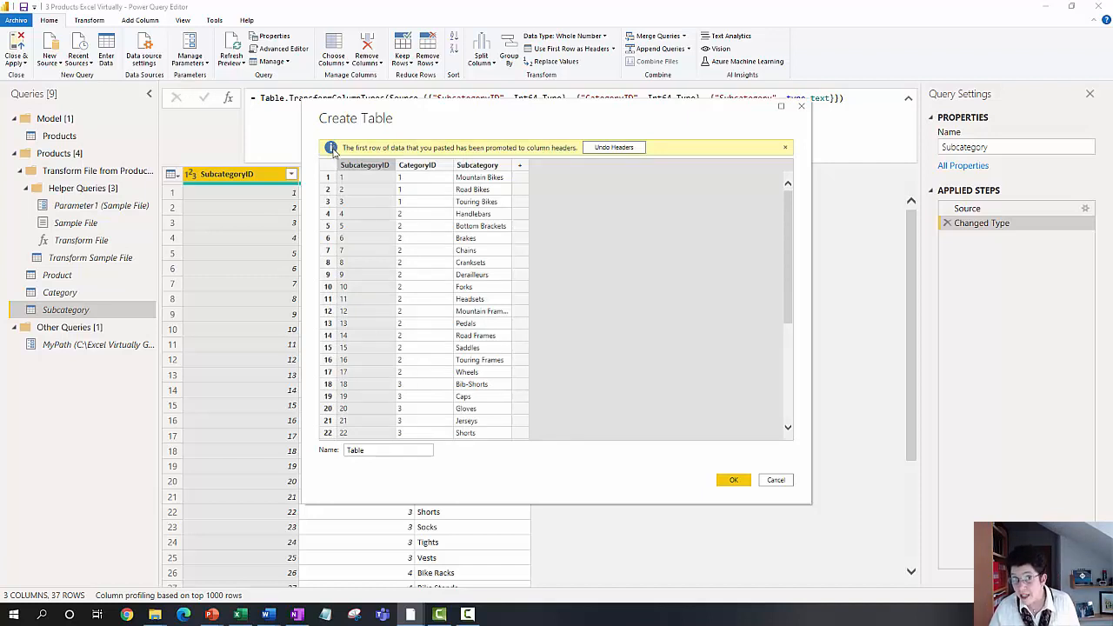
left_click(802, 107)
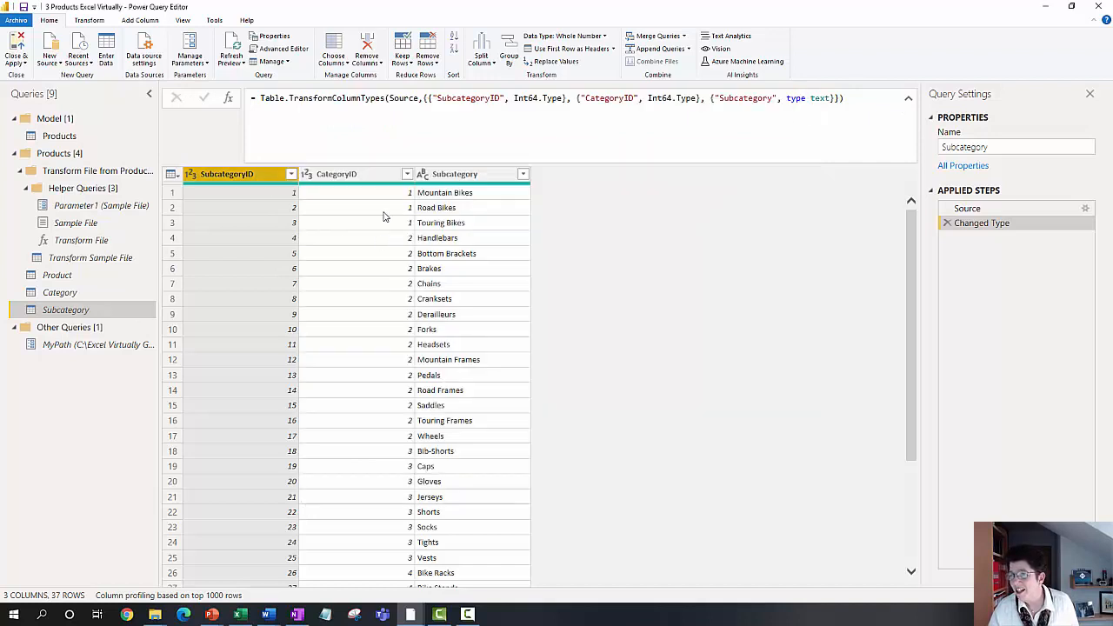
Step: Review the Subcategory query's Source and Changed Type steps
left_click(982, 209)
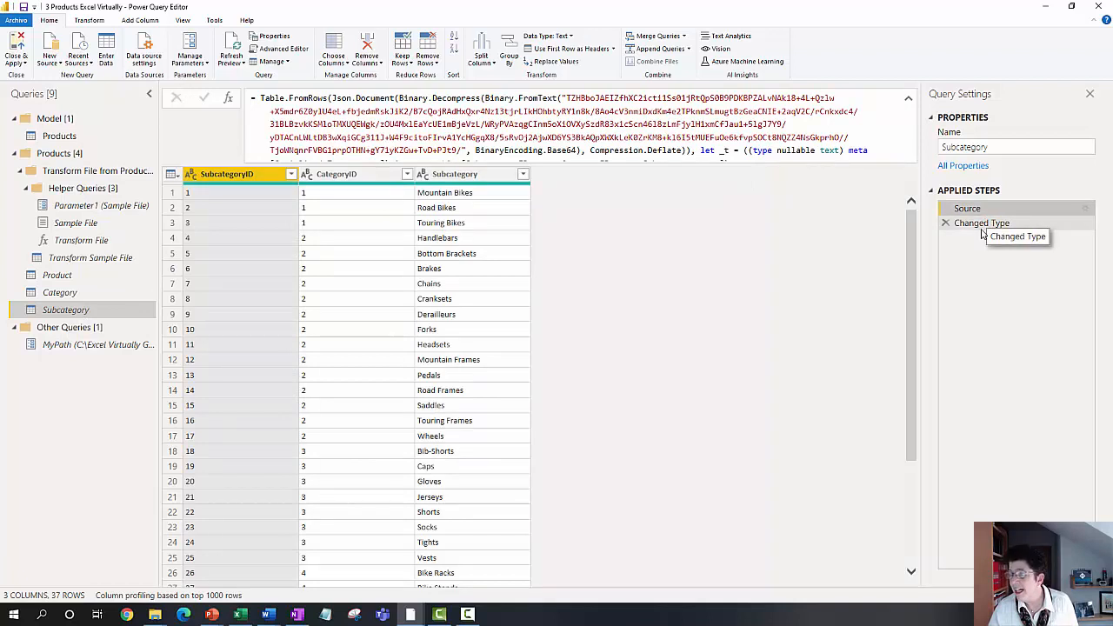
left_click(982, 224)
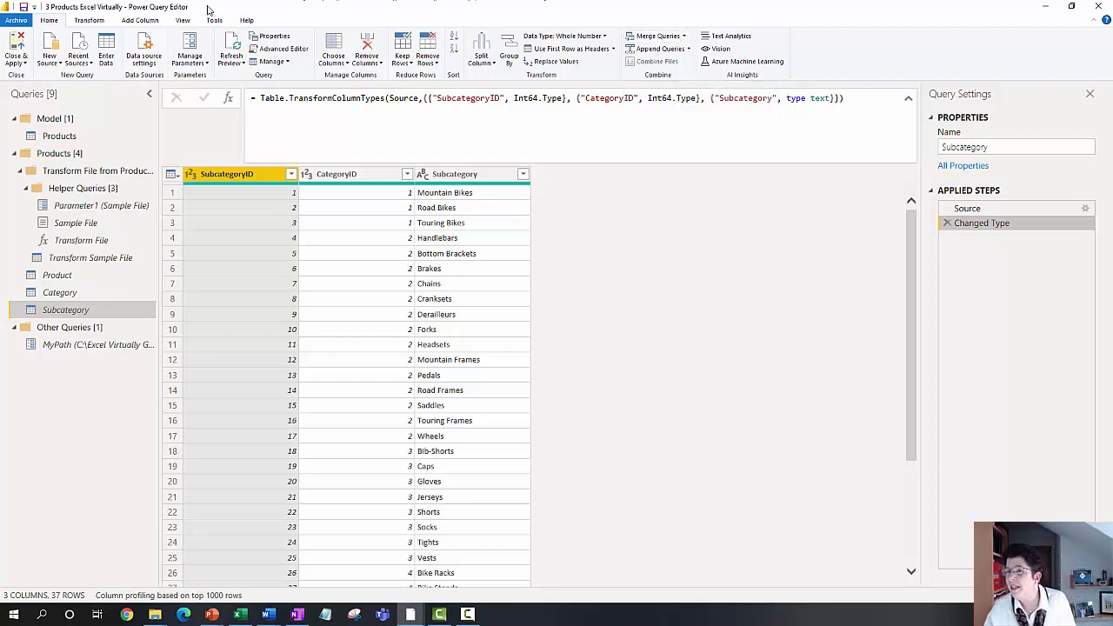
Step: Open the Products query in the Model group and inspect the merge settings of its Source step
left_click(100, 139)
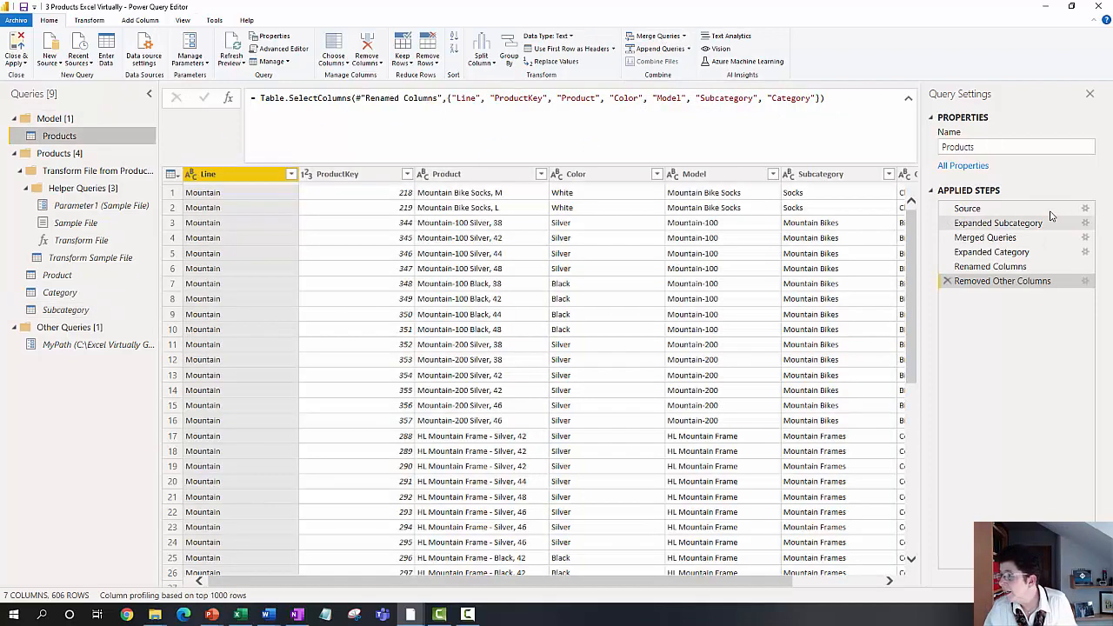
left_click(1085, 210)
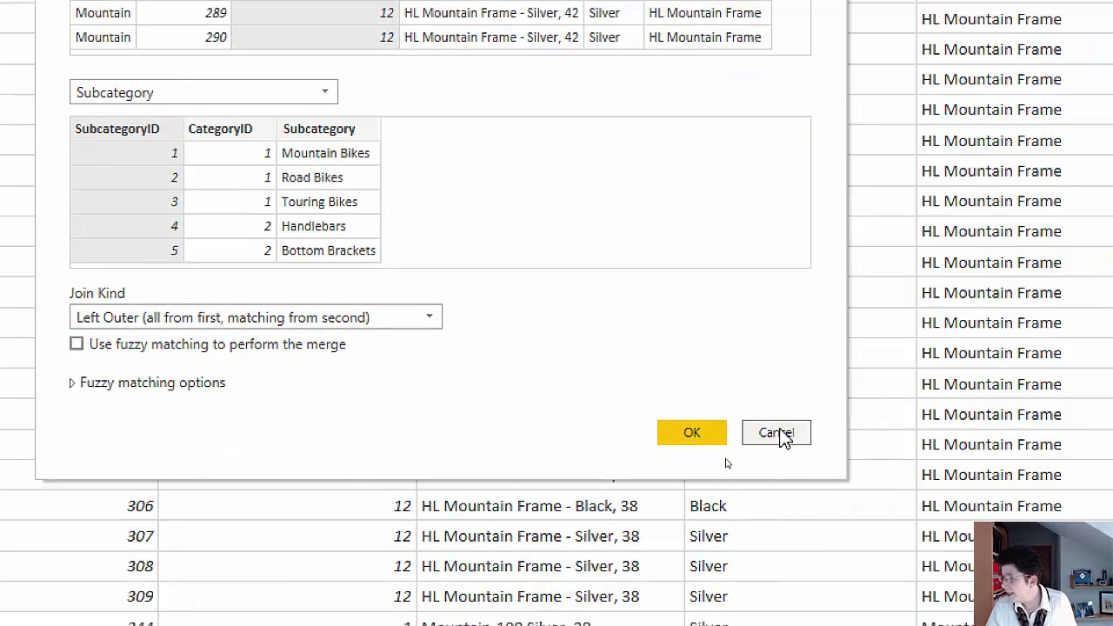
left_click(780, 432)
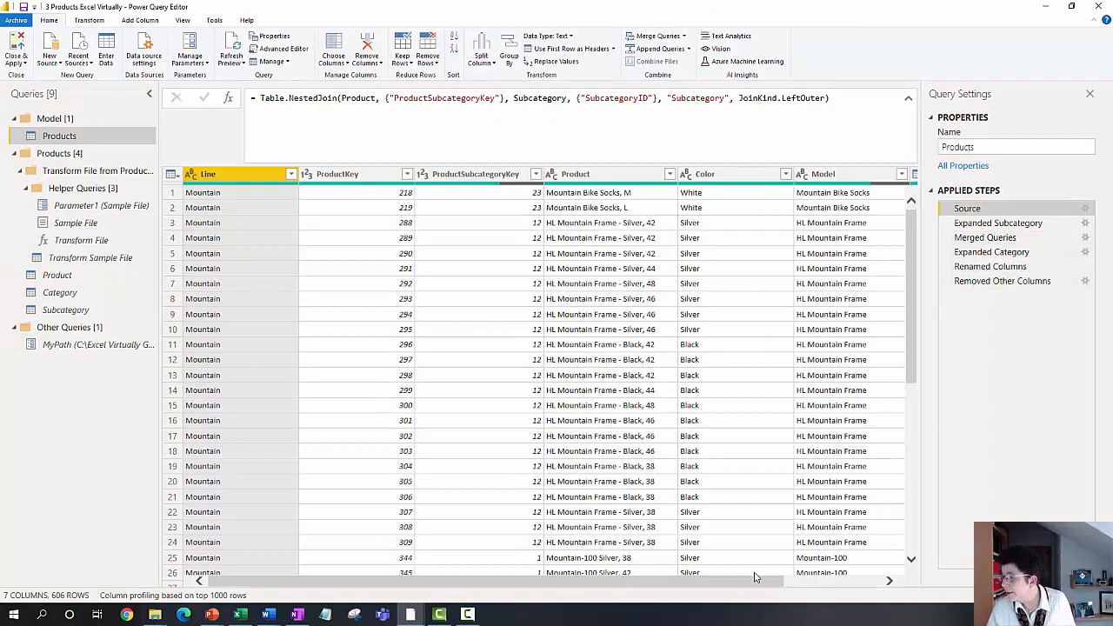
Step: Examine the nested Subcategory column in the Products query's Source step and the columns produced by Expanded Subcategory
left_click_drag(744, 588, 839, 587)
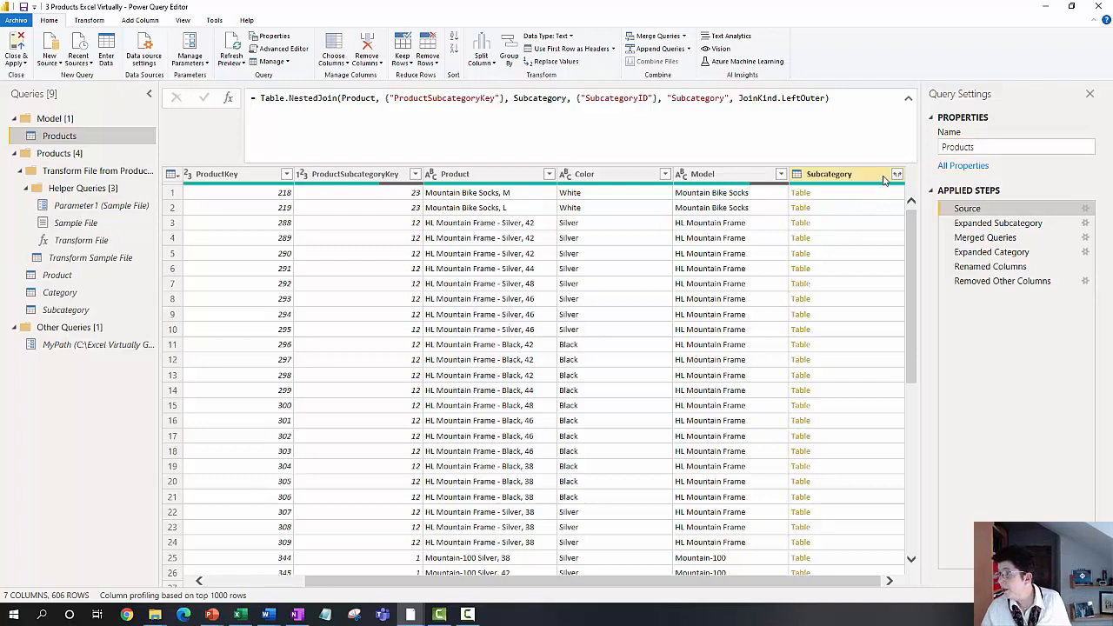
left_click(973, 225)
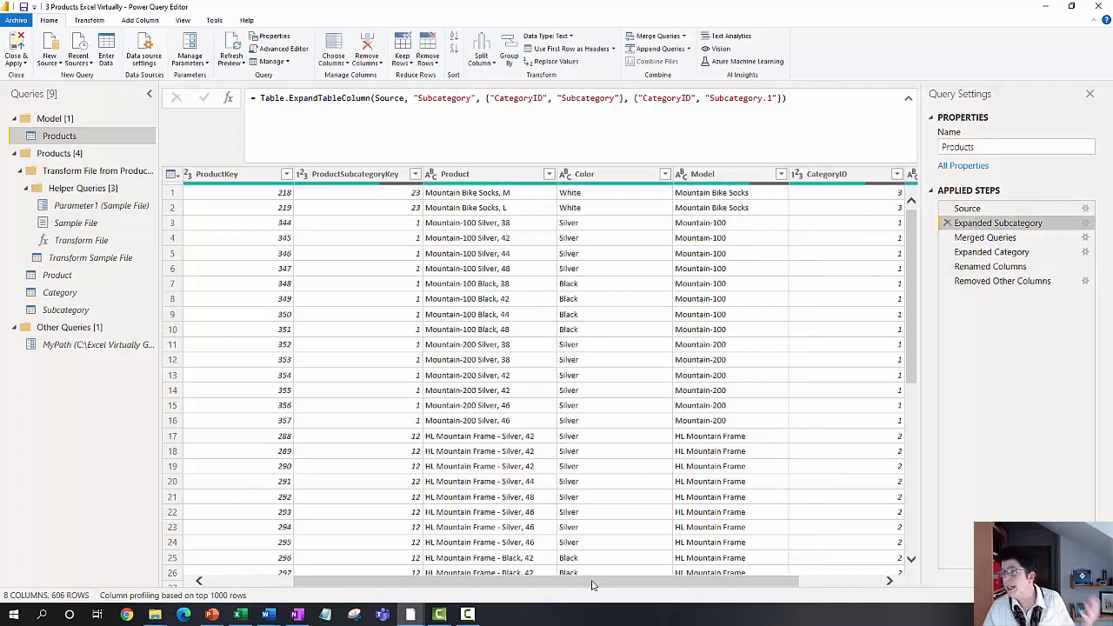
left_click(827, 580)
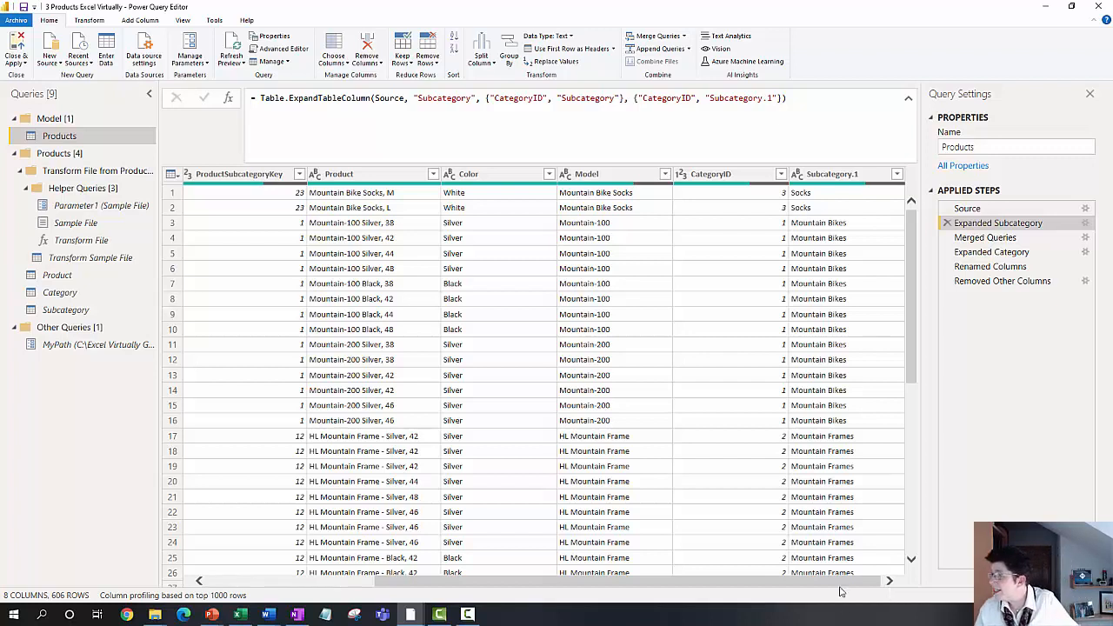
Step: Inspect the merge settings of the Products query's Merged Queries step, including the matching CategoryID columns, and close them without changes
left_click(1084, 239)
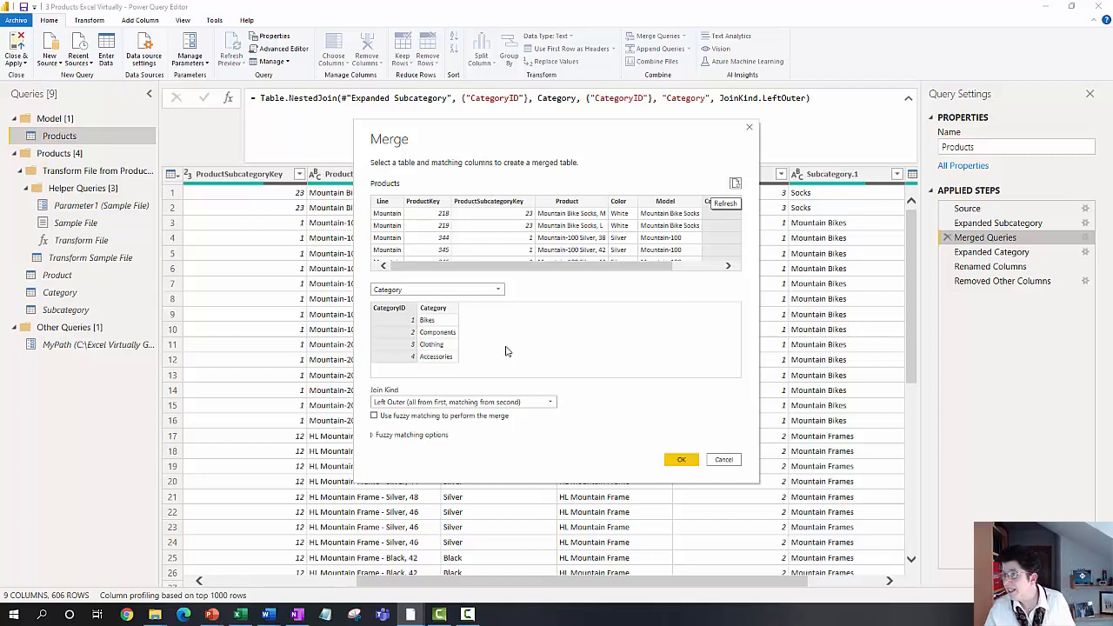
left_click_drag(559, 265, 608, 266)
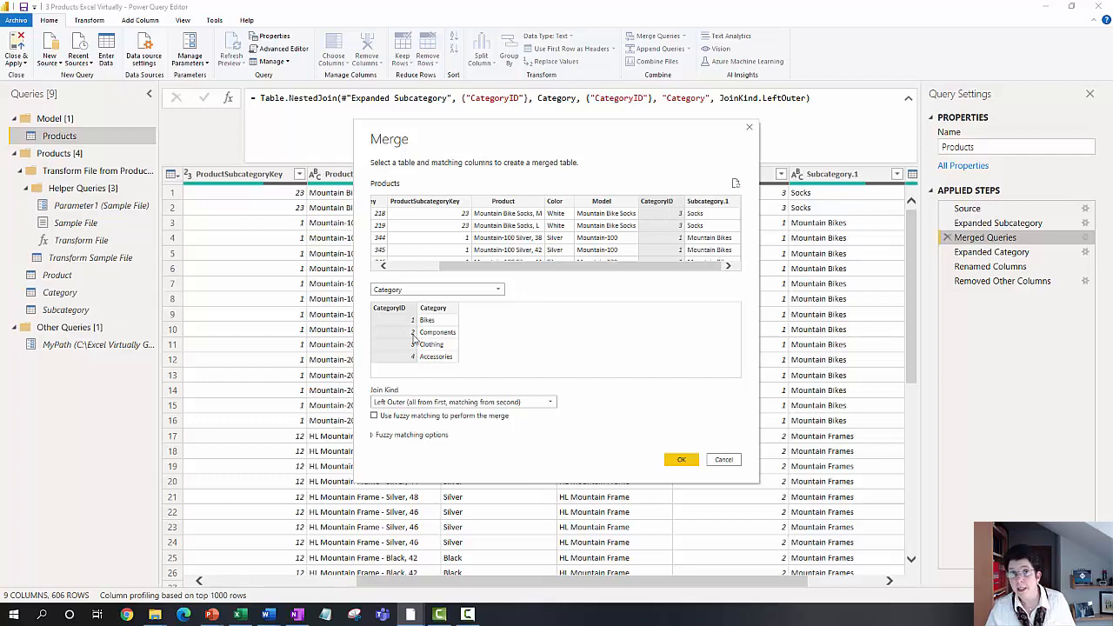
left_click(730, 460)
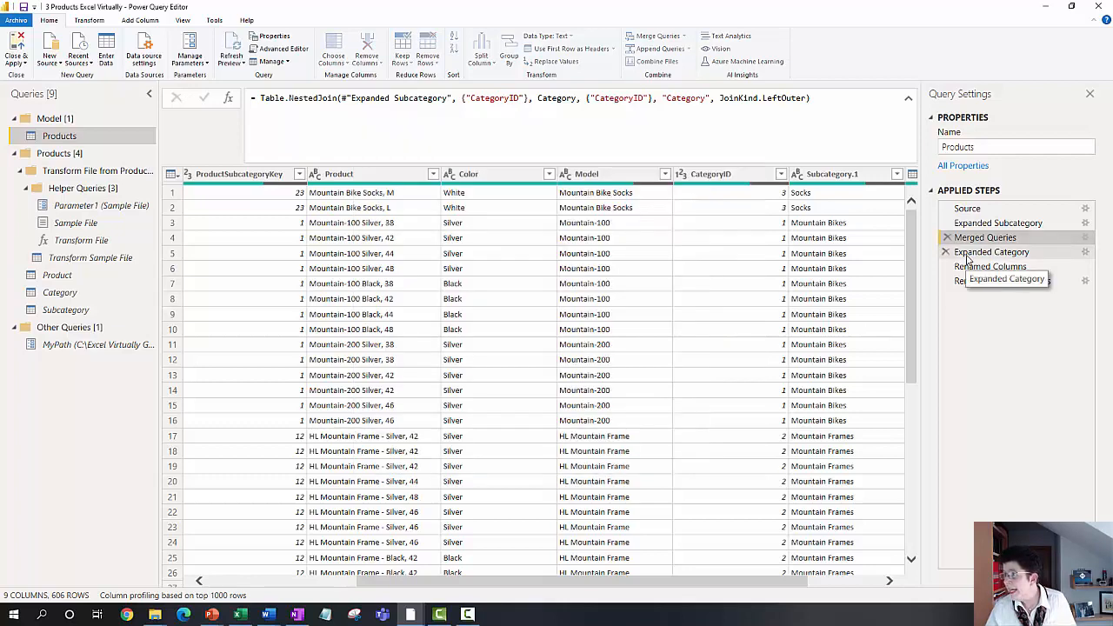
Step: Review the Expanded Category and Renamed Columns steps and the columns kept by Removed Other Columns, leaving the selection unchanged
left_click(966, 253)
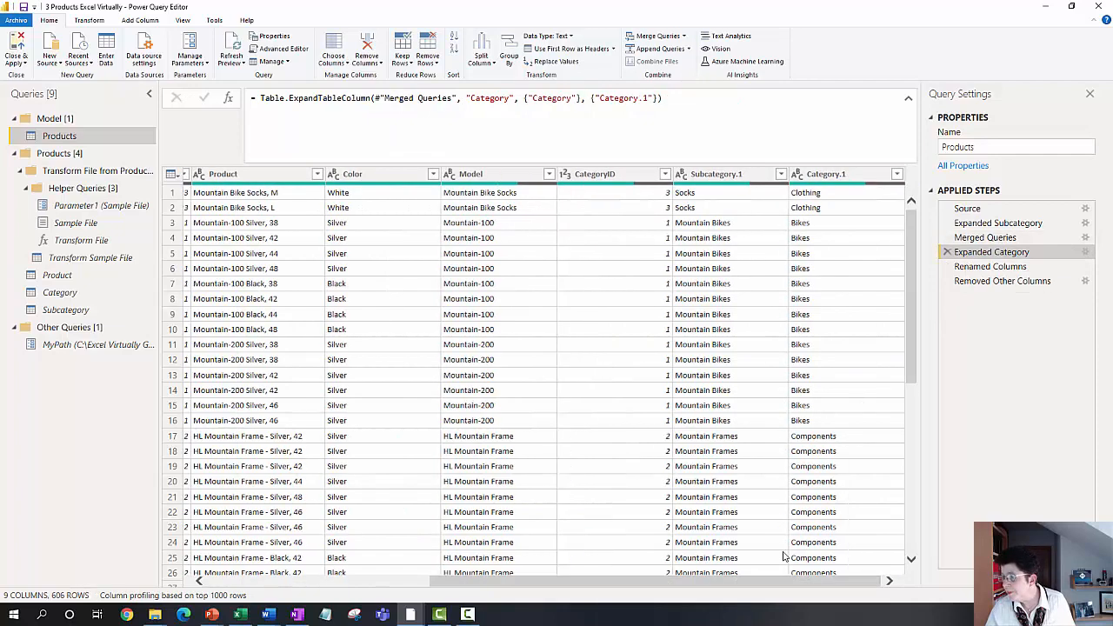
left_click(978, 269)
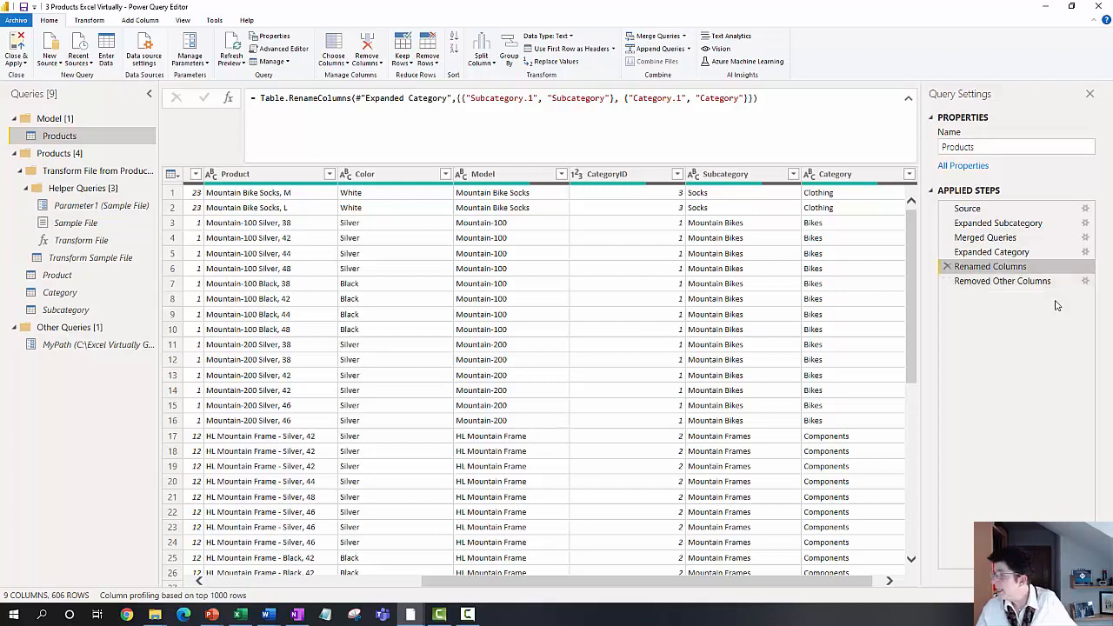
left_click(1085, 283)
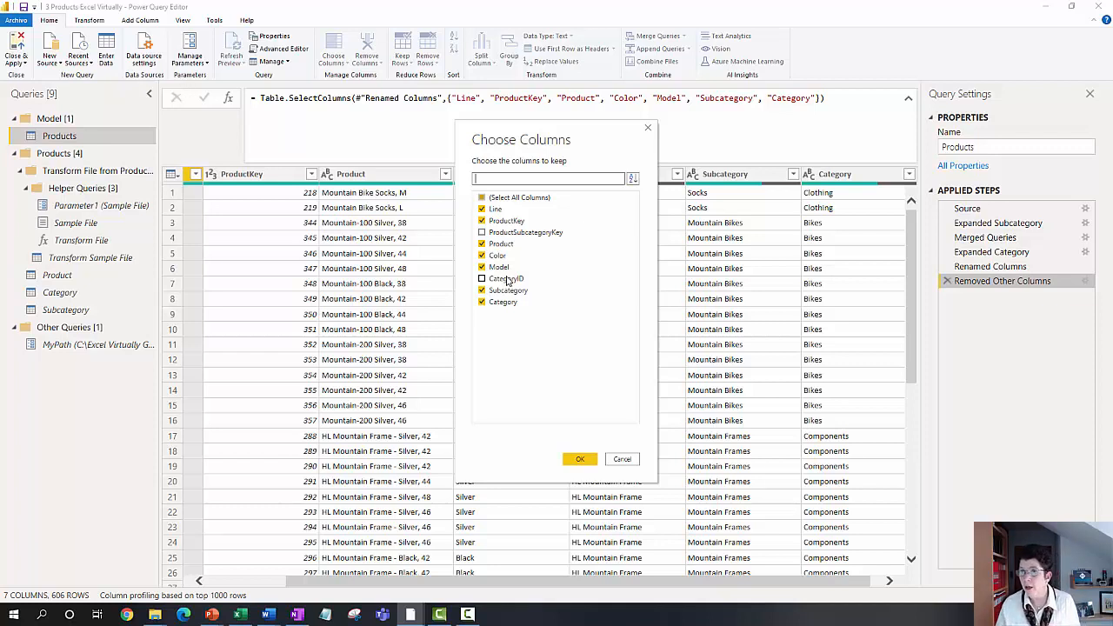
left_click(623, 459)
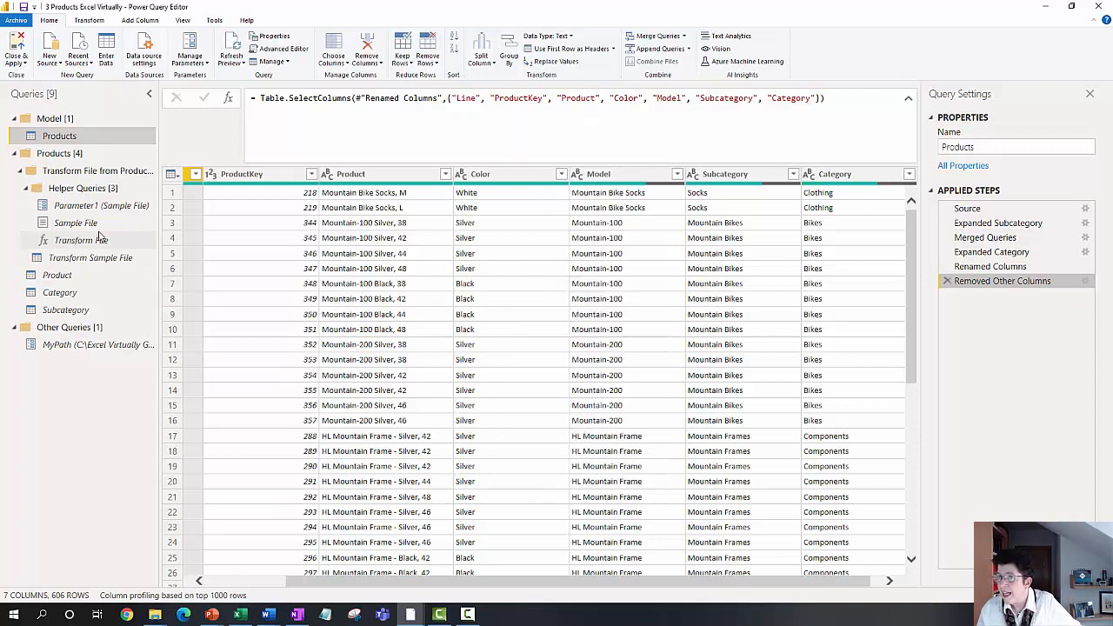
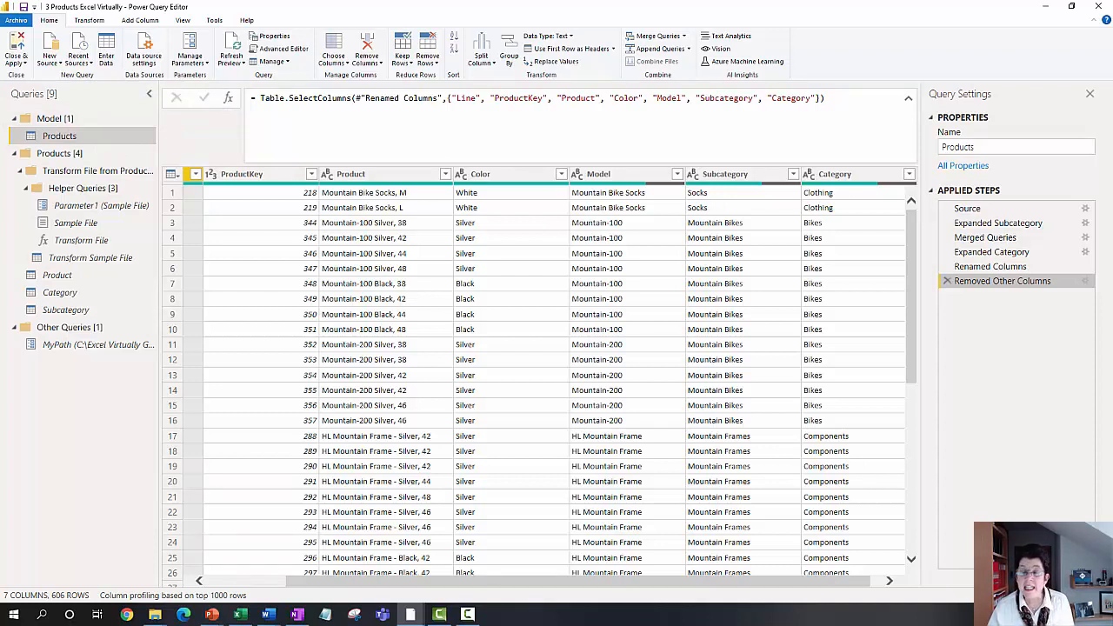
Step: Switch to the 4 Promotions Excel Virtually file and review the Source, Navigation and Changed Type steps and the columns of the T_PromotionsSales query
left_click(1047, 8)
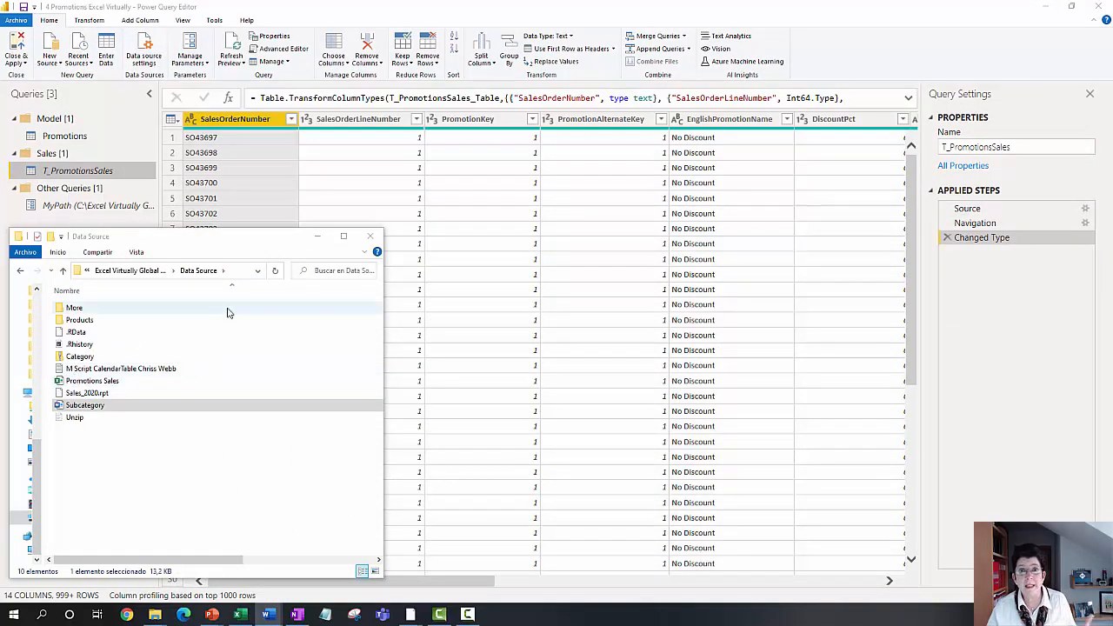
left_click(321, 240)
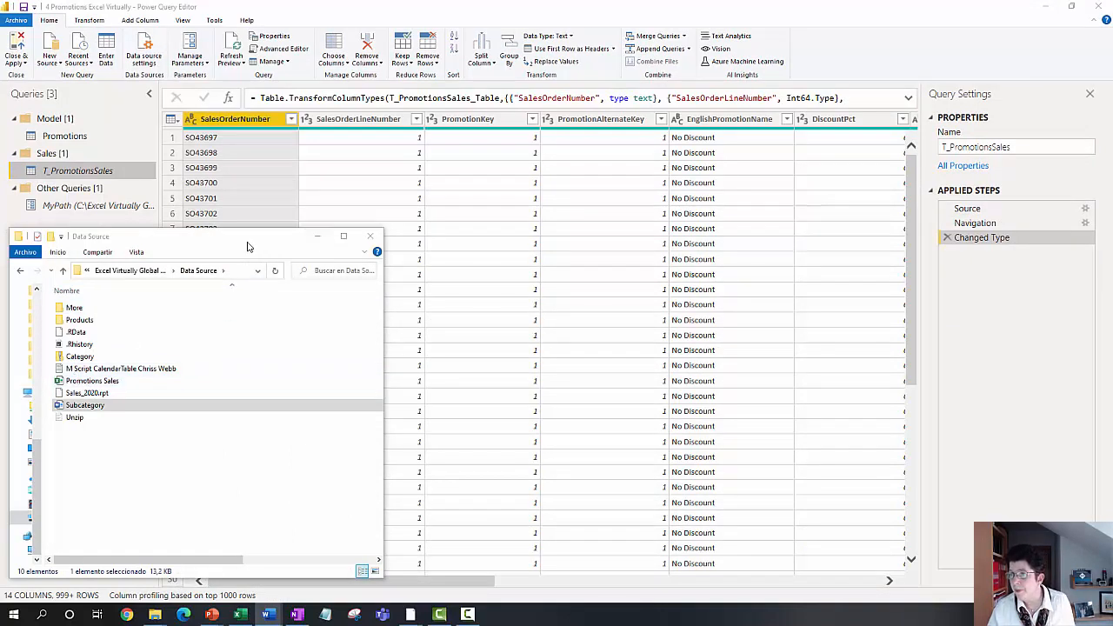
left_click(990, 209)
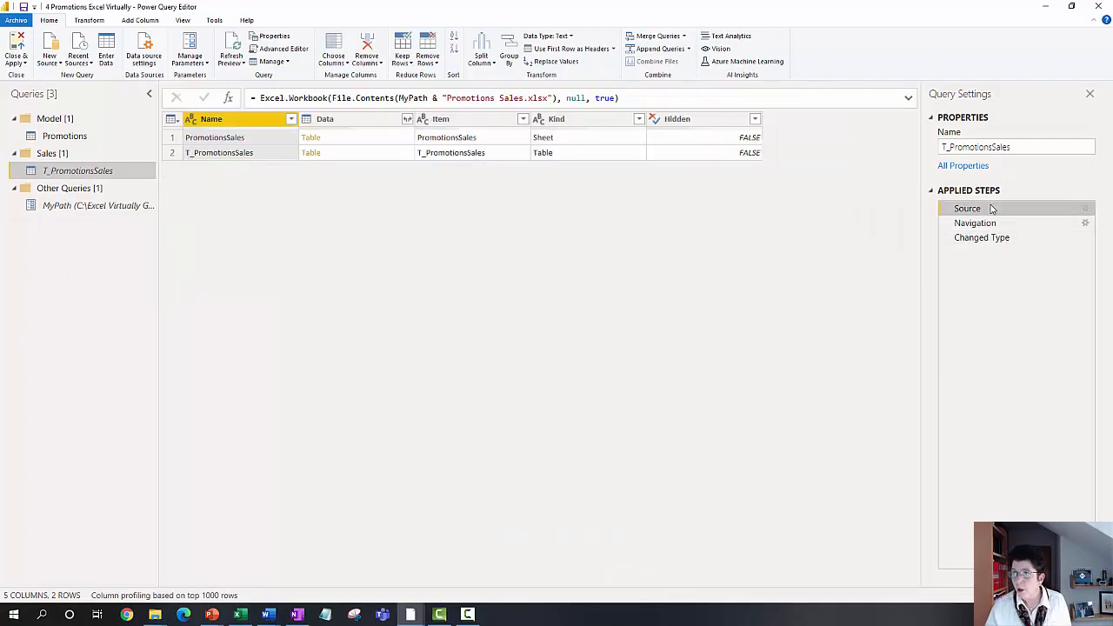
left_click(991, 223)
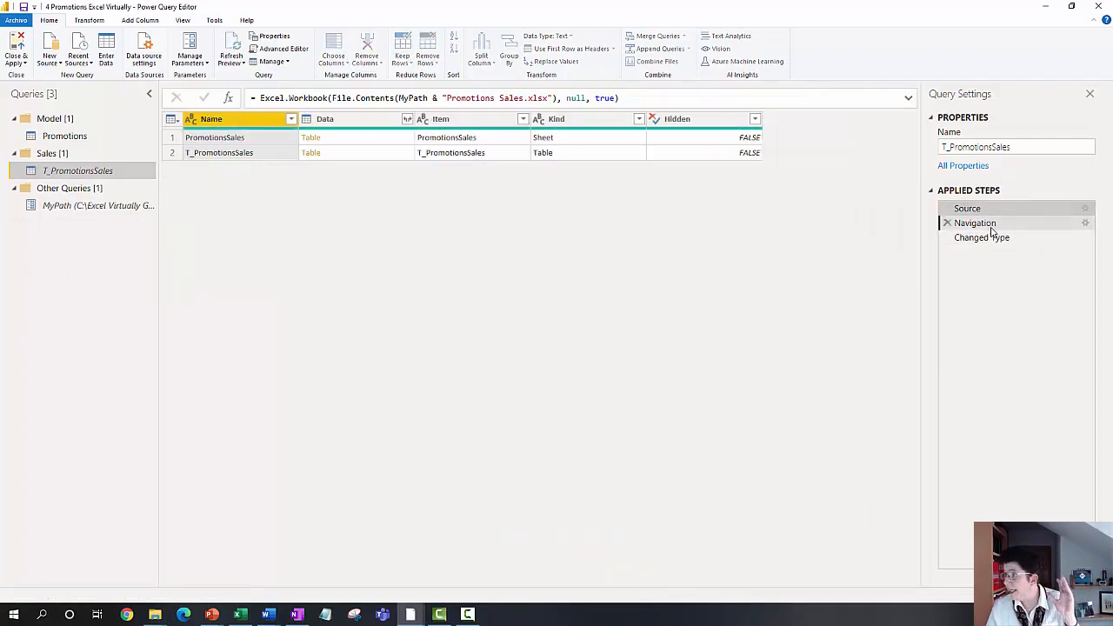
left_click(983, 238)
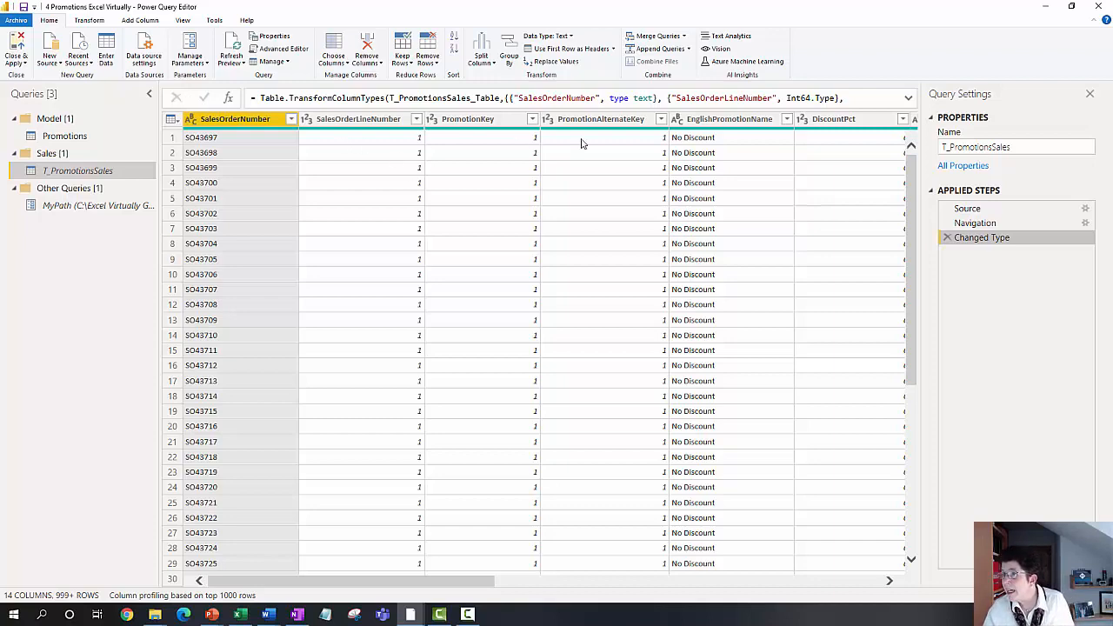
left_click_drag(444, 585, 609, 583)
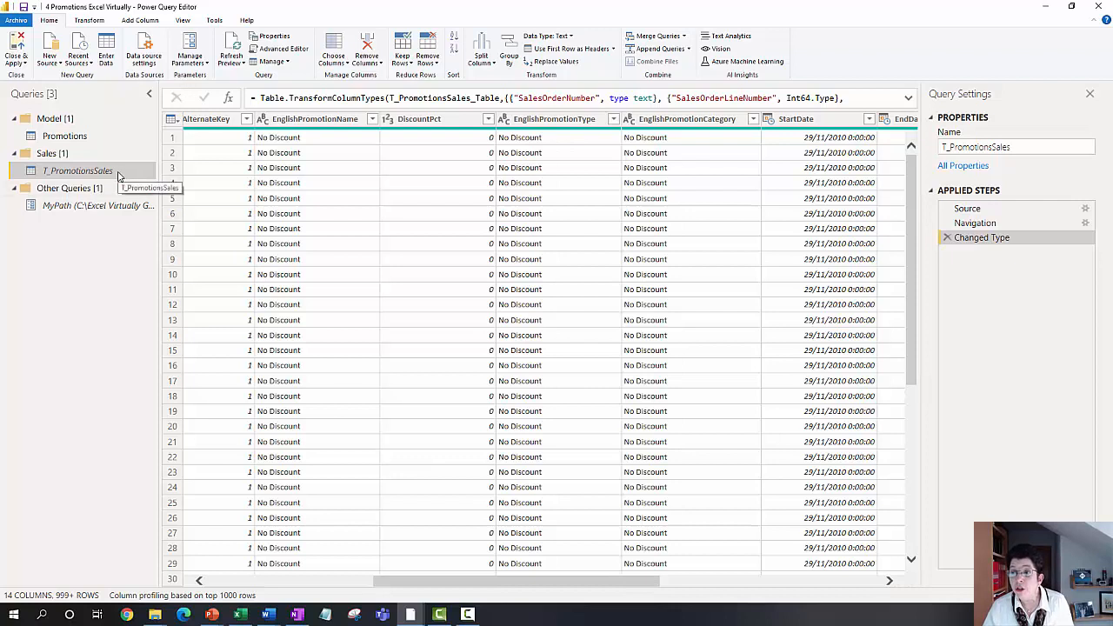
Step: Check the Enable load setting of the T_PromotionsSales query and open the Promotions query in the Model group
right_click(119, 175)
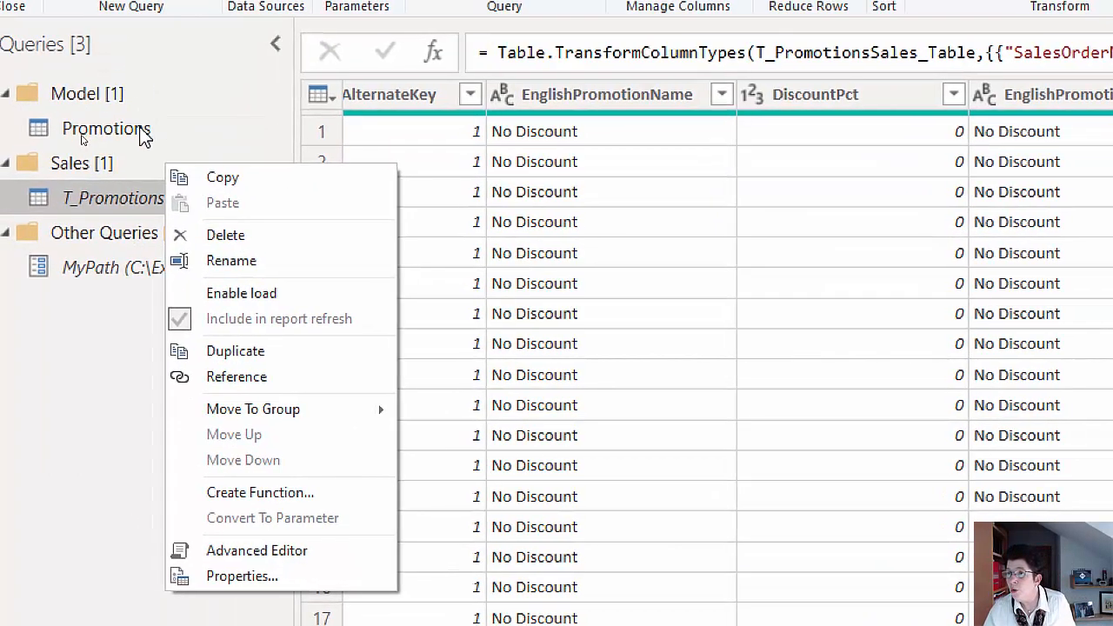
left_click(144, 135)
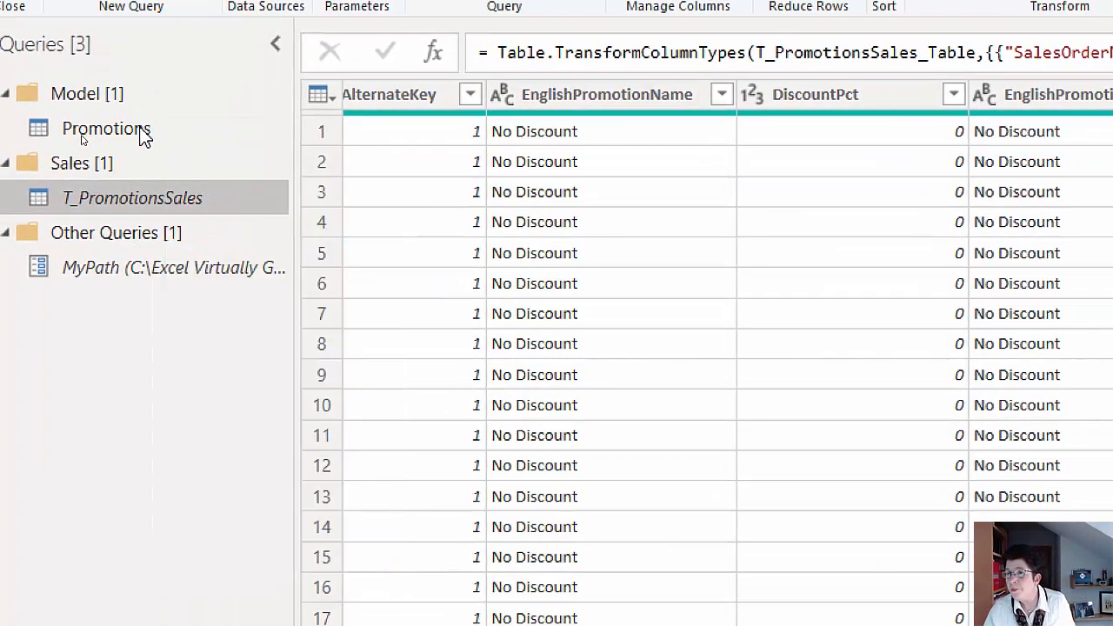
left_click(143, 135)
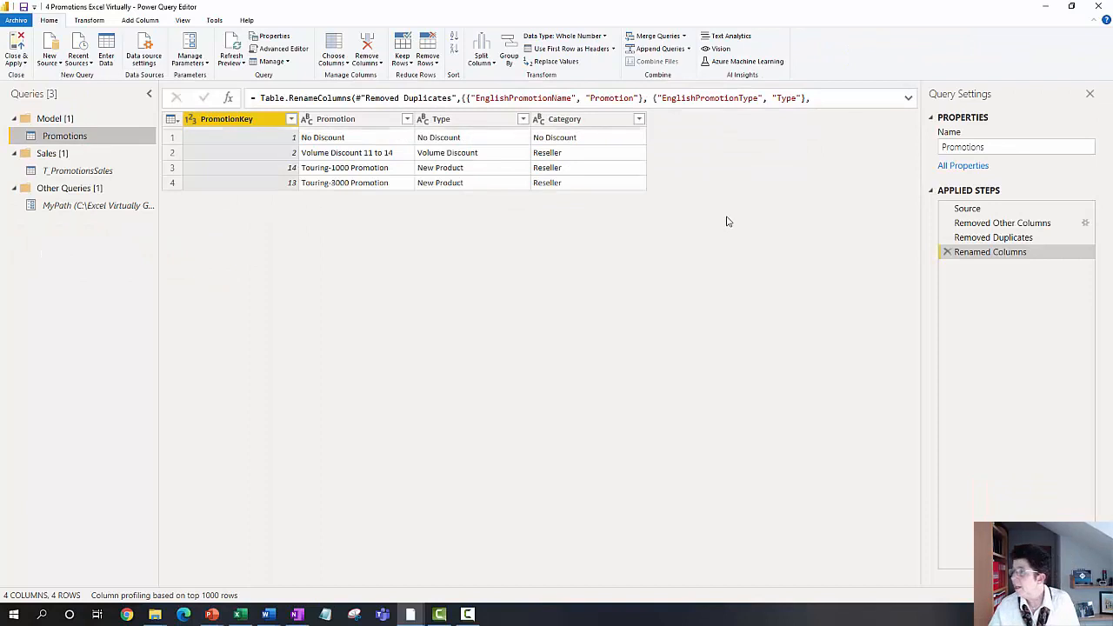
Step: Review the Promotions query's Source, Removed Other Columns, Removed Duplicates and Renamed Columns steps, and return to T_PromotionsSales
left_click(965, 209)
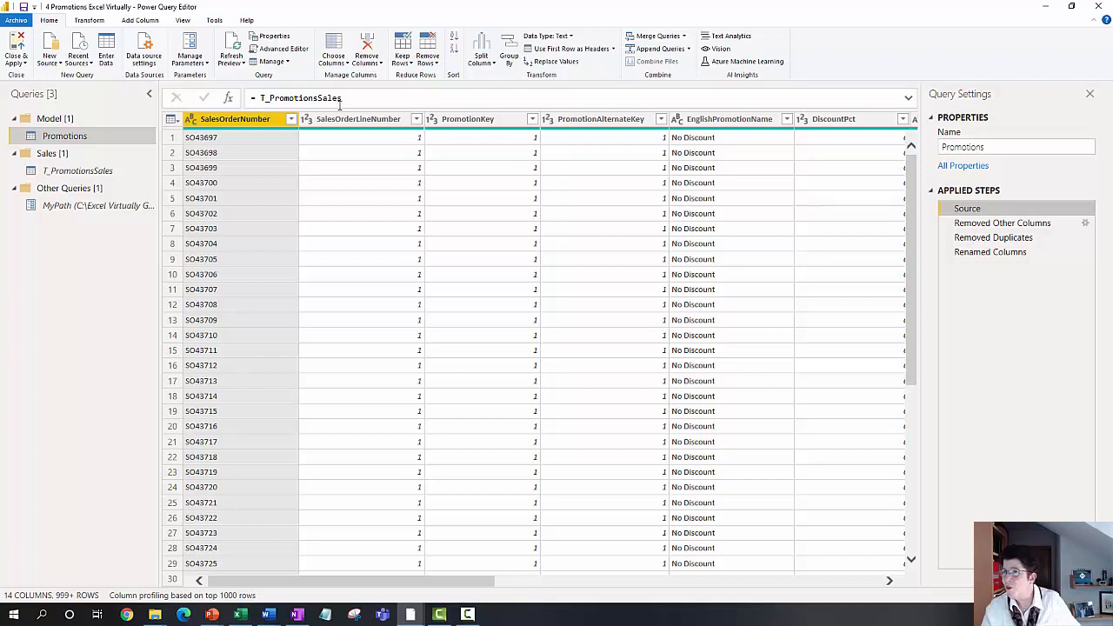
left_click(1016, 224)
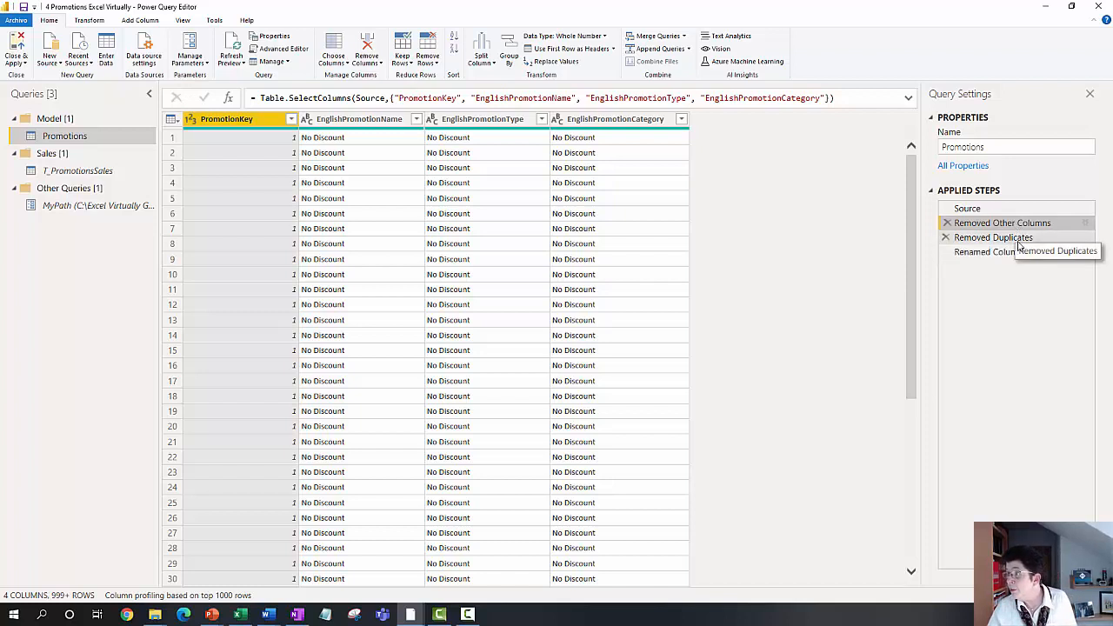
left_click(1018, 239)
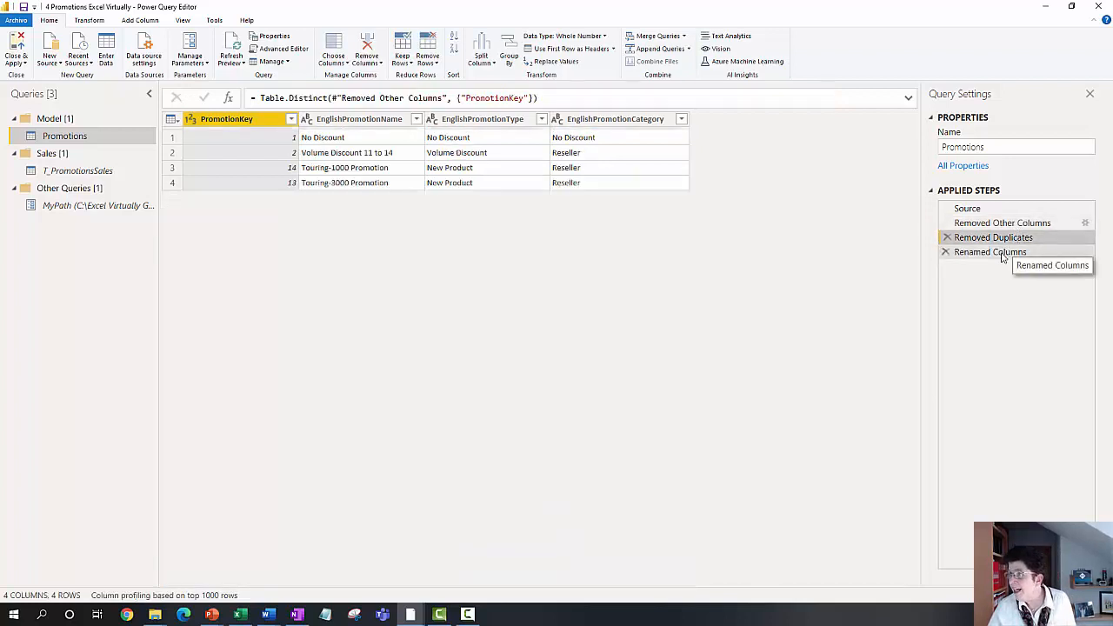
left_click(1002, 253)
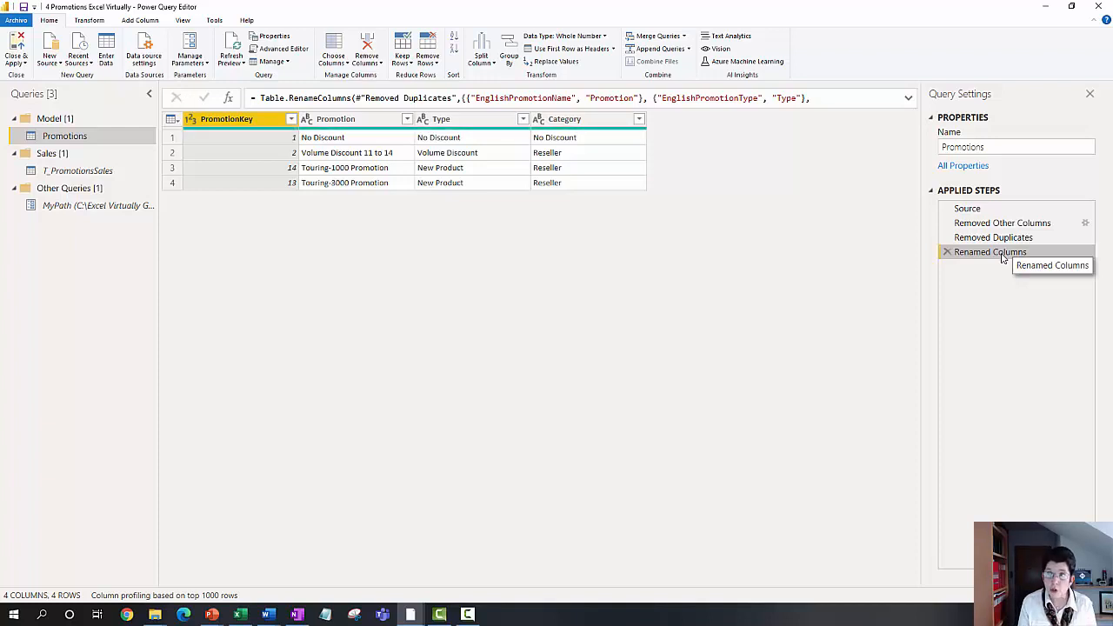
left_click(91, 174)
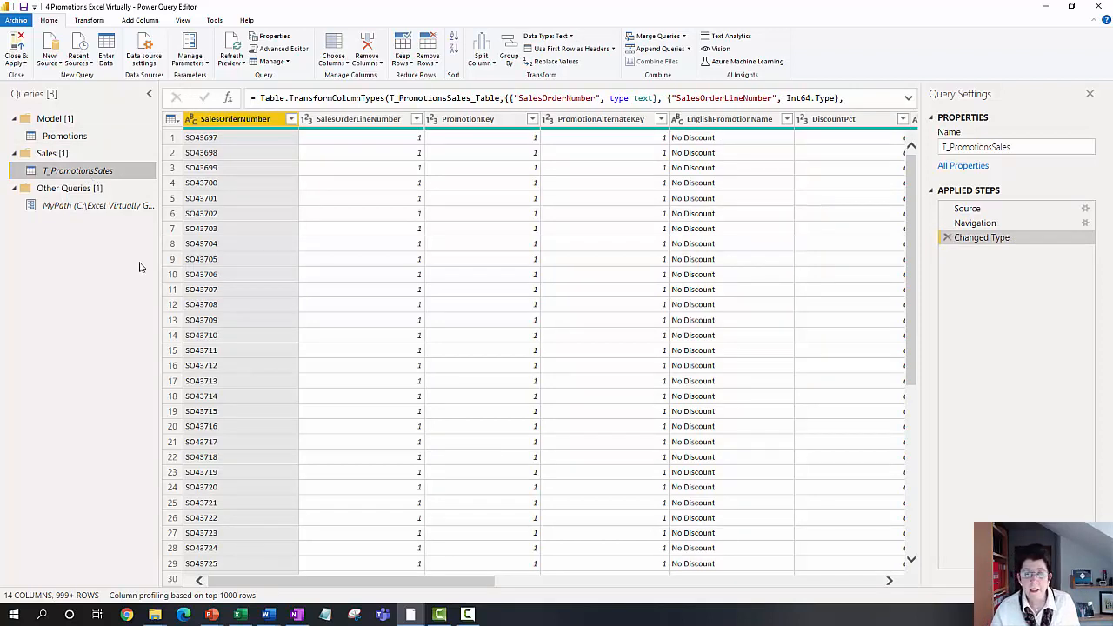
Step: Switch to the 5 Calendar Excel Virtually file and review the Calendar_Dates steps from Source and List_Dates through Renamed Columns
left_click(1048, 10)
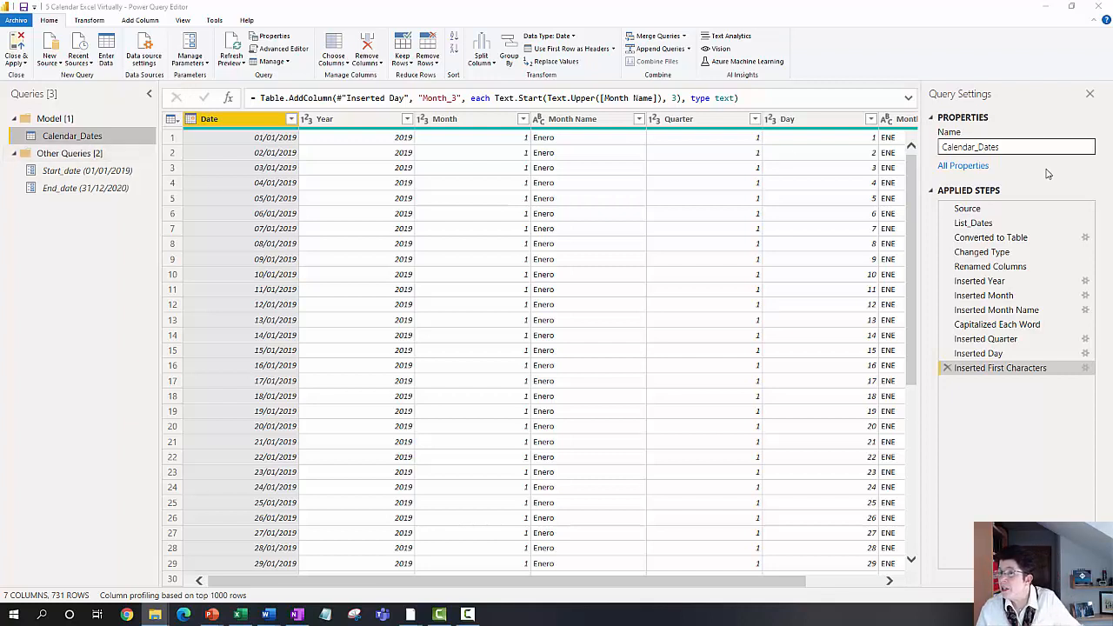
left_click(1005, 210)
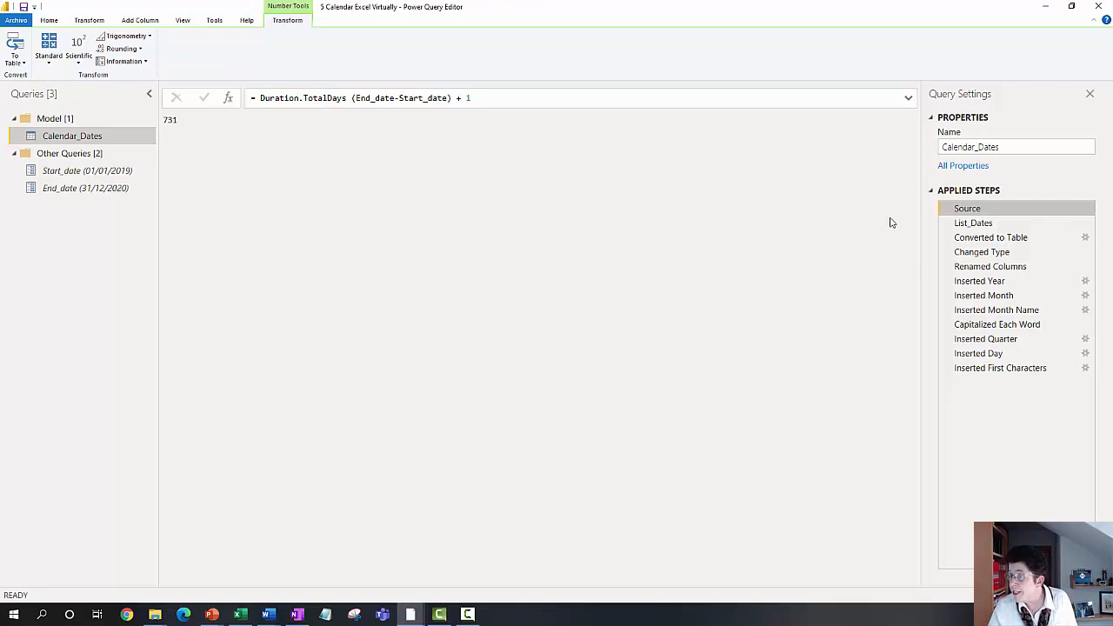
left_click(973, 222)
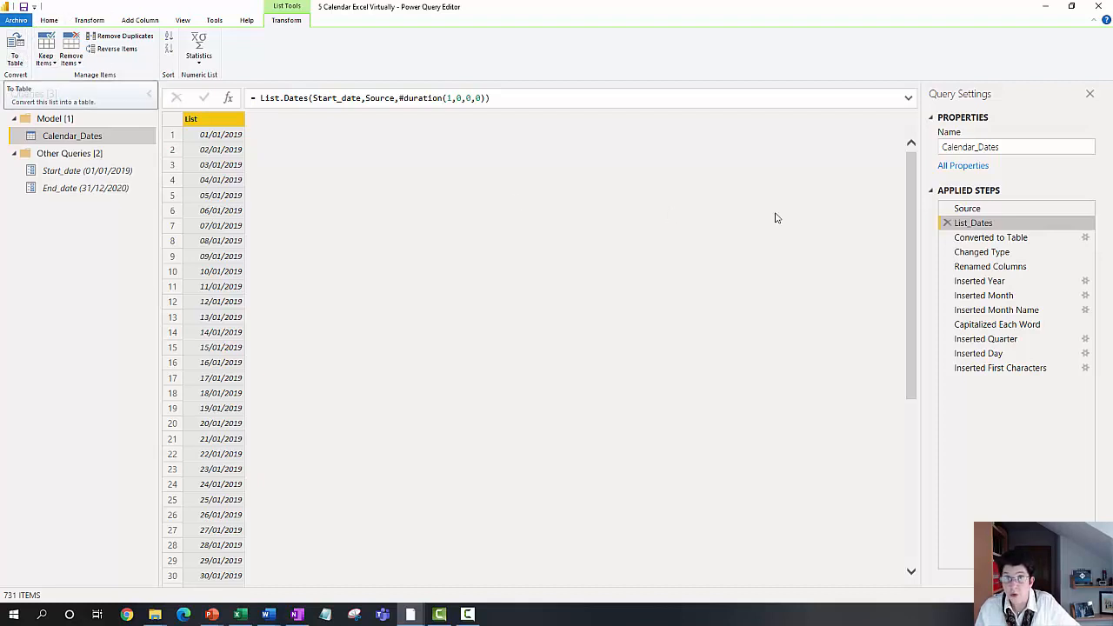
left_click(962, 239)
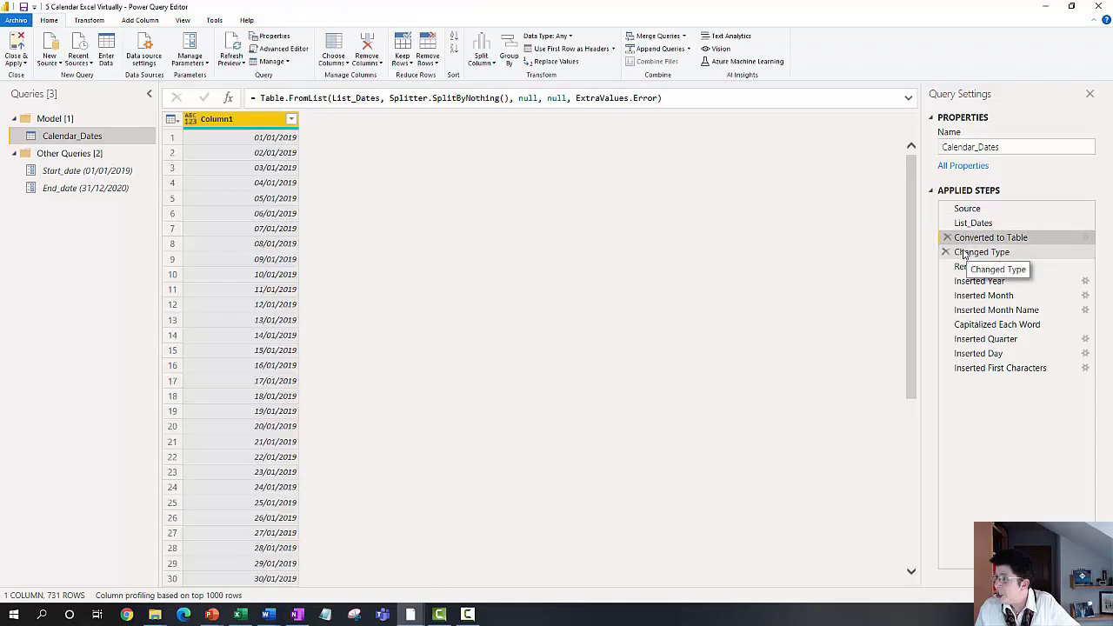
left_click(963, 252)
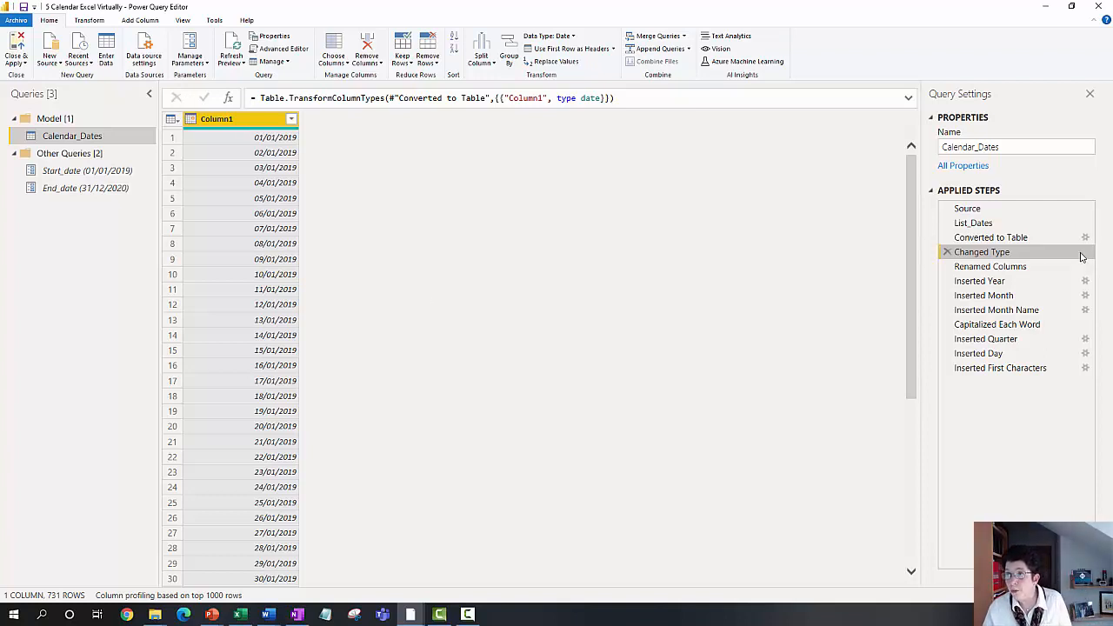
left_click(1000, 266)
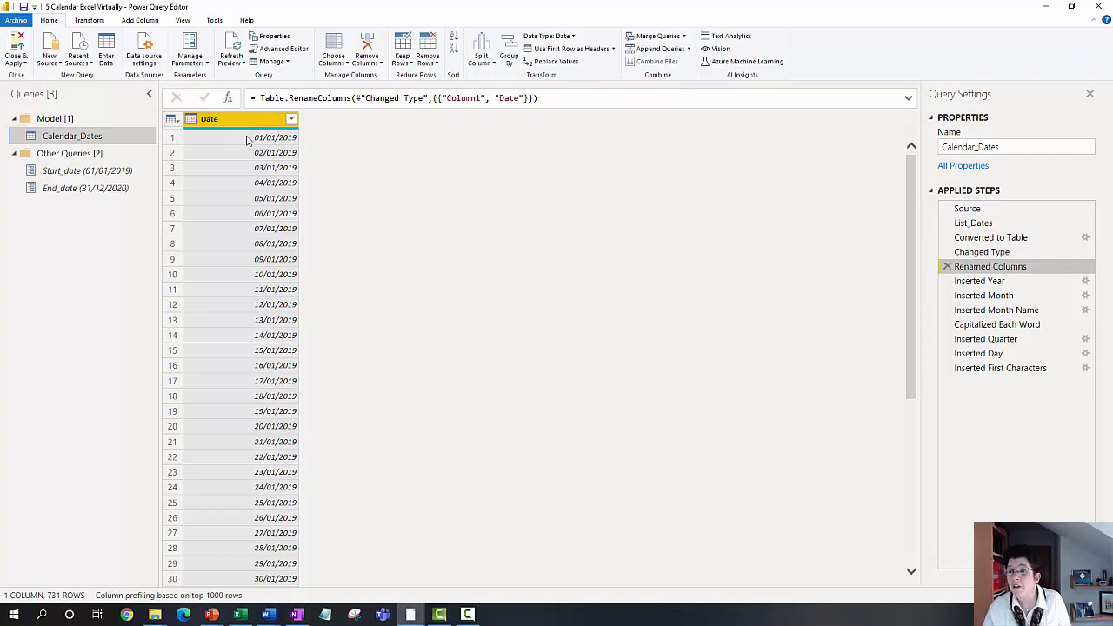
Step: Inspect the data types offered for the Date column and the date parts available for adding new columns, without changing anything
left_click(190, 122)
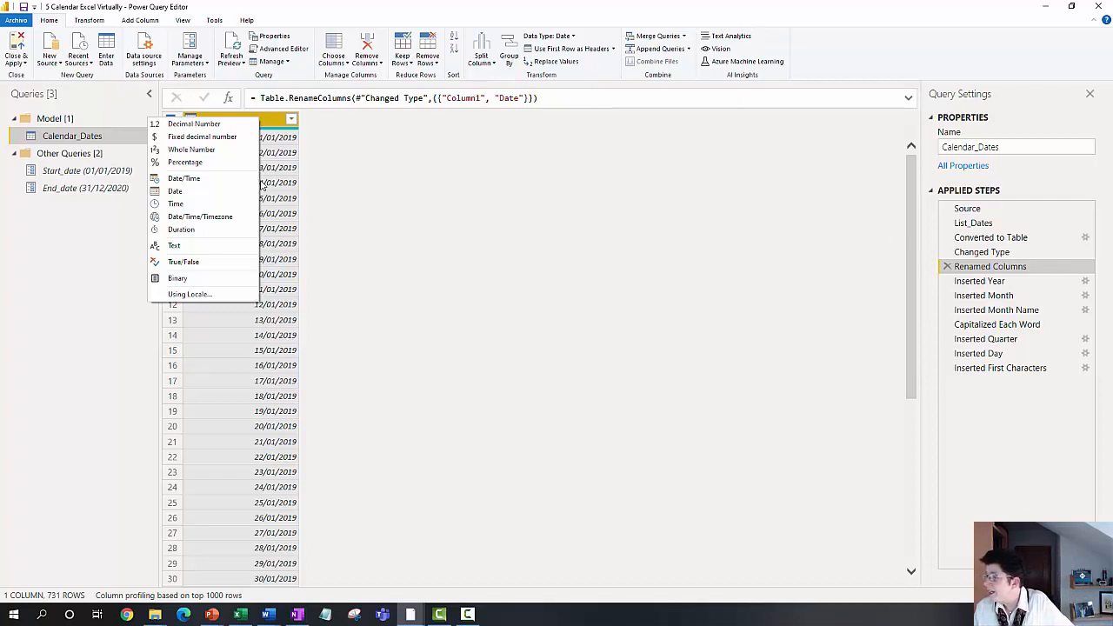
left_click(260, 119)
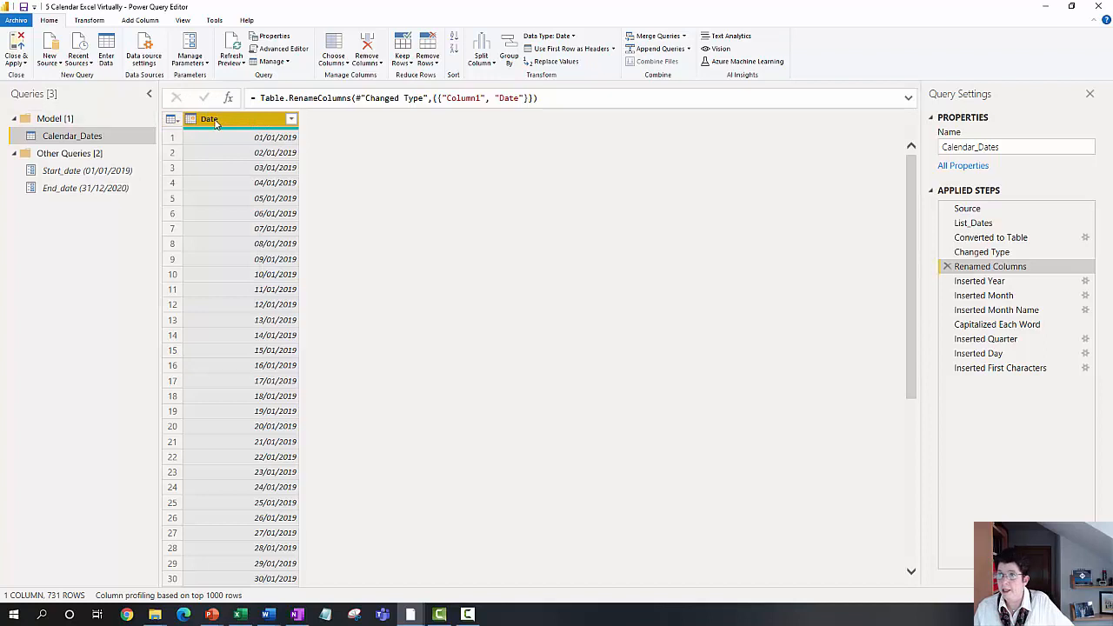
left_click(139, 21)
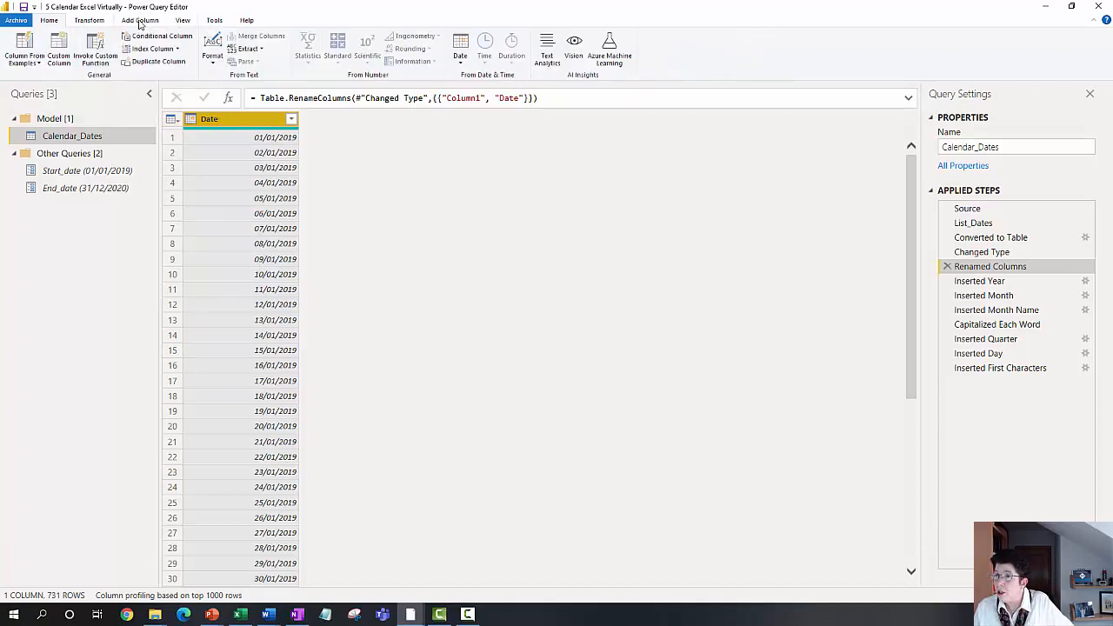
left_click(460, 63)
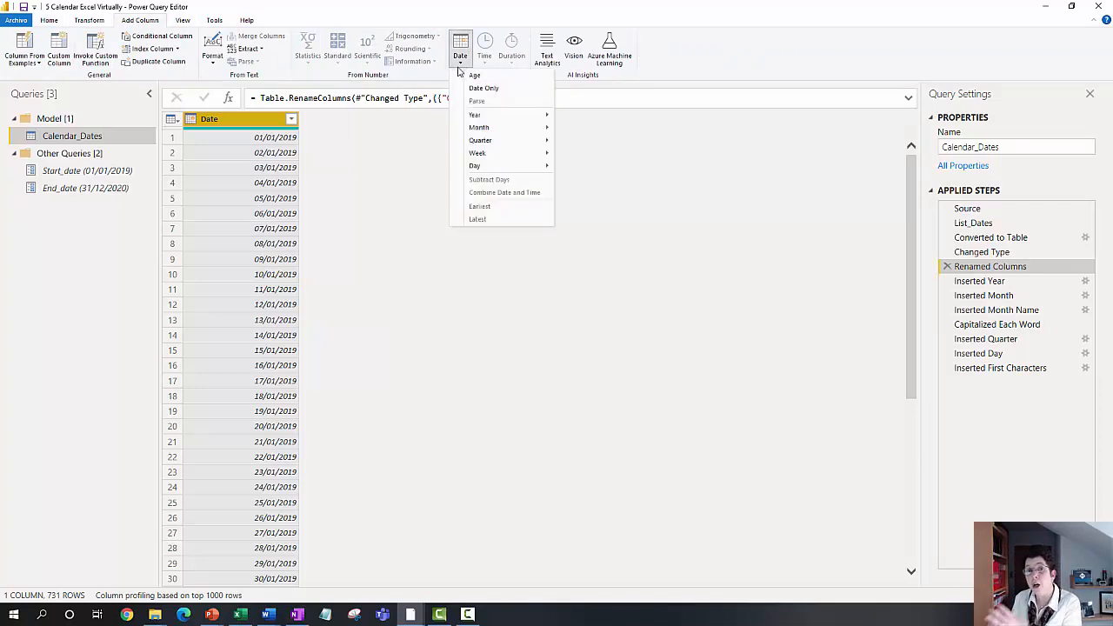
left_click(991, 283)
Step: Review the Calendar_Dates steps from Inserted Year through Inserted Day, and open the query's code in the Advanced Editor
left_click(989, 282)
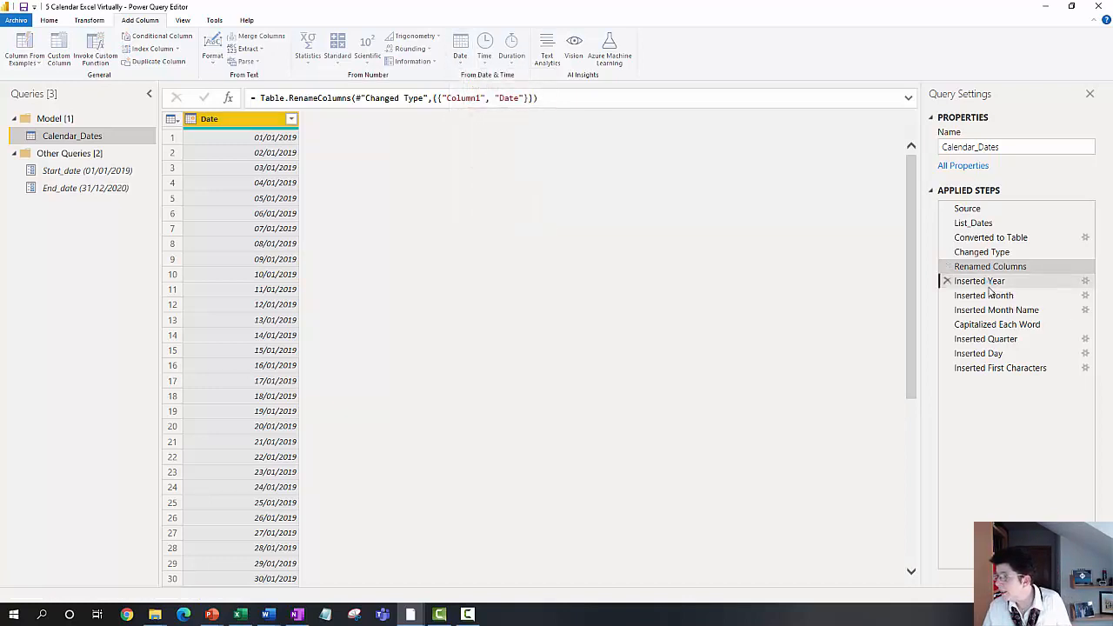
left_click(980, 298)
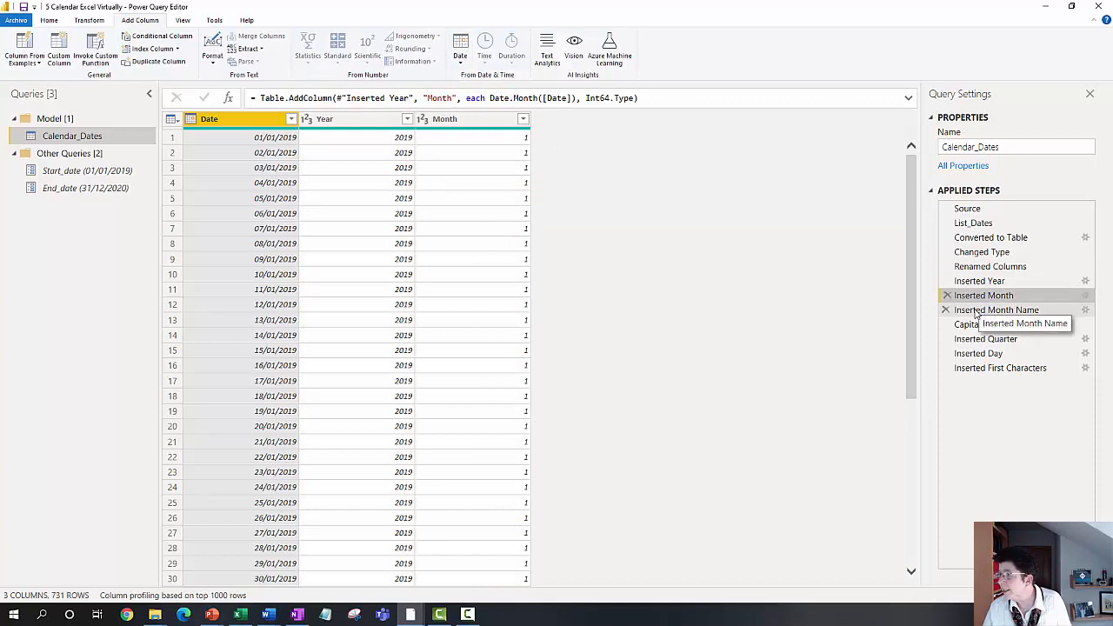
left_click(980, 310)
left_click(974, 326)
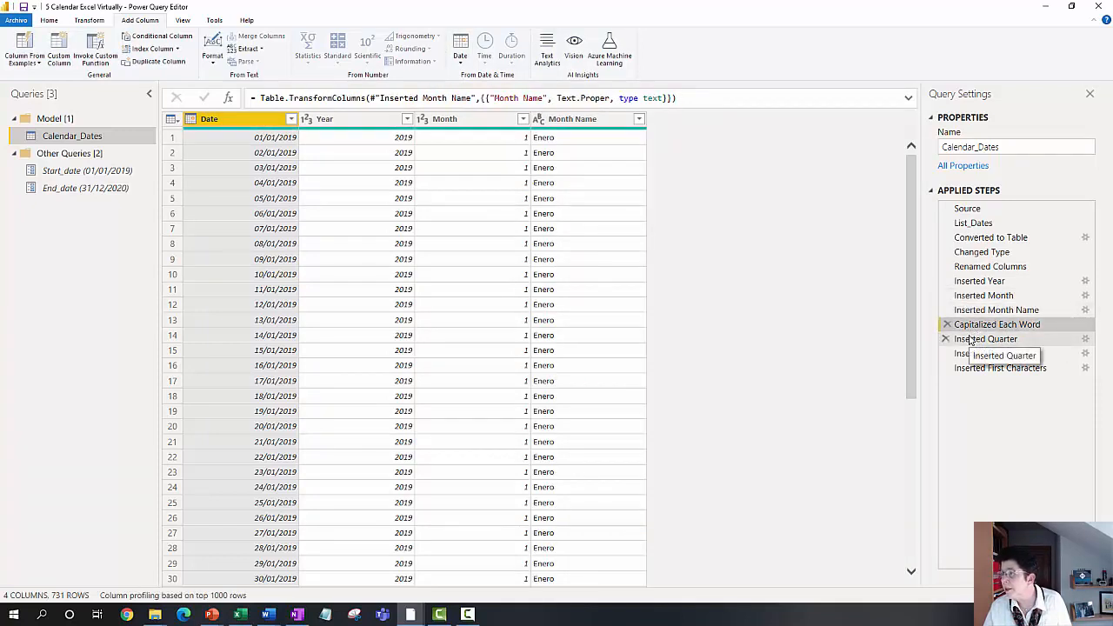
left_click(971, 340)
left_click(966, 355)
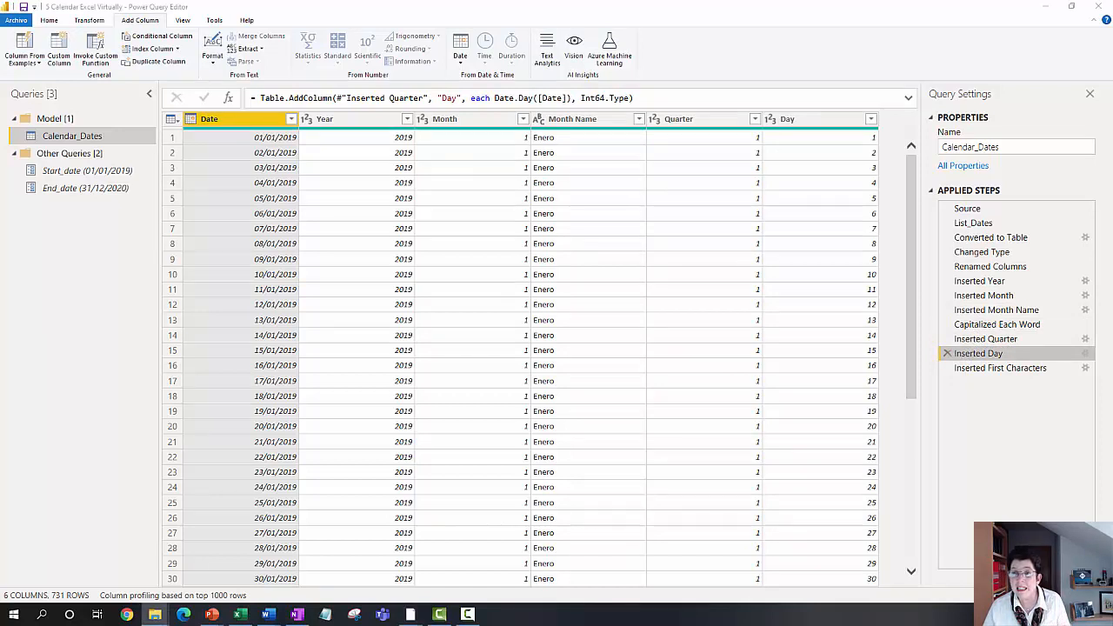
right_click(123, 138)
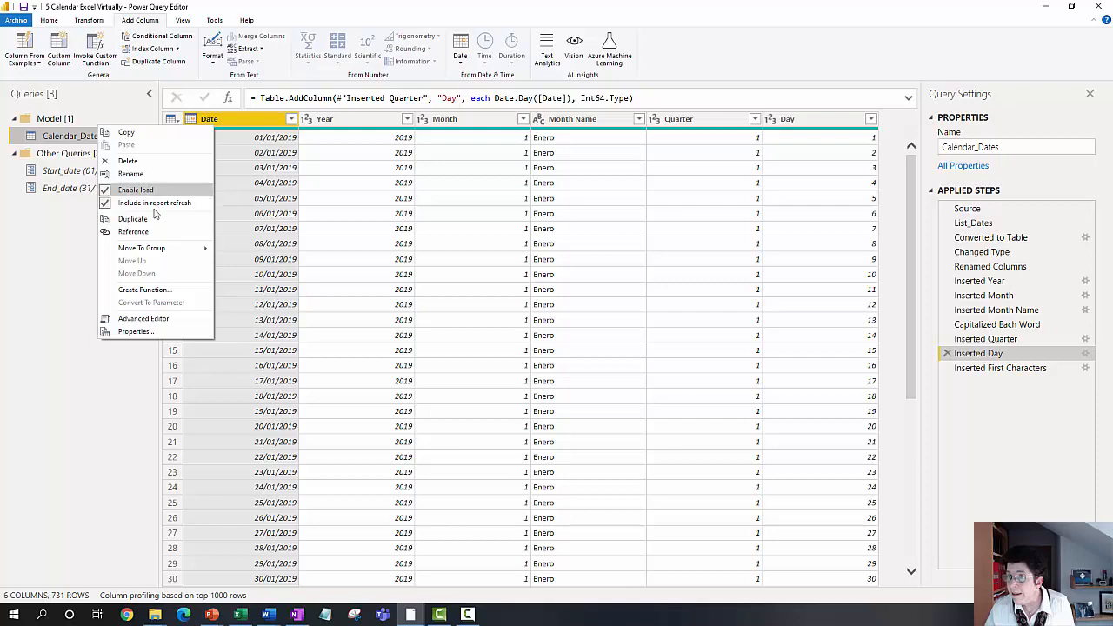
left_click(155, 320)
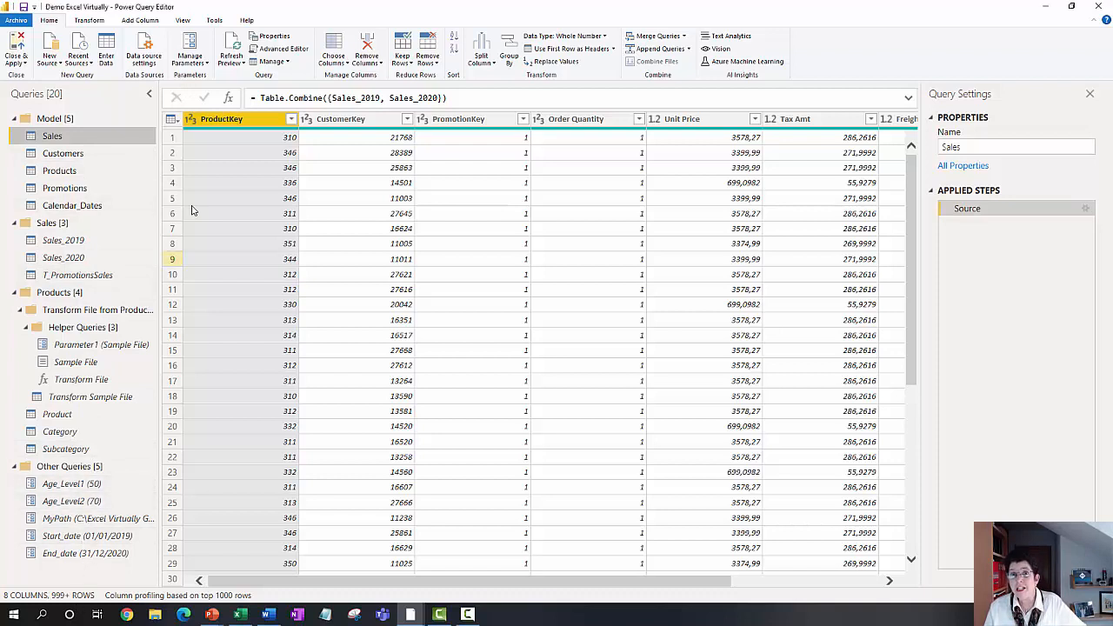
Step: Review the parameters defined in the Demo Excel Virtually file, closing Manage Parameters without changes
left_click(192, 42)
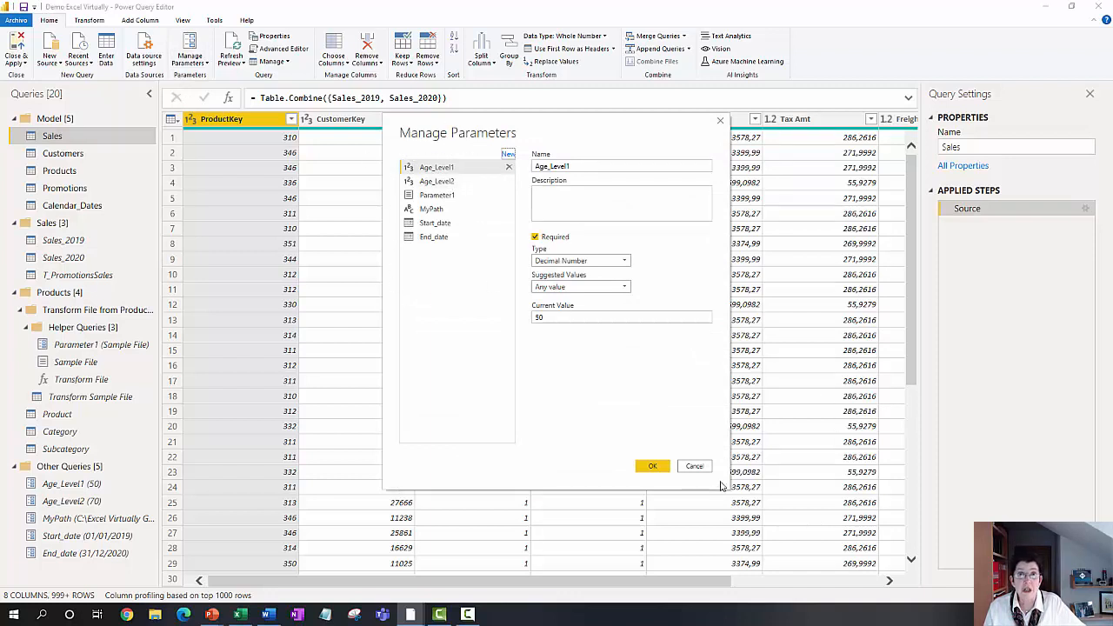
left_click(694, 466)
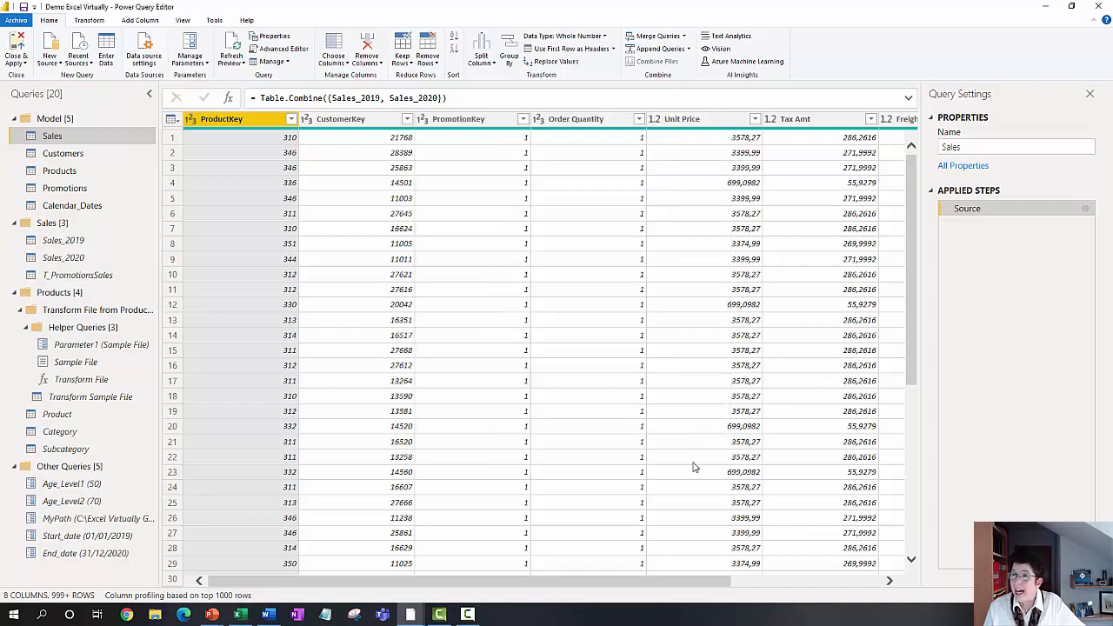
Step: Save the report and leave the query editor to show the table relationships in Model view
left_click(23, 10)
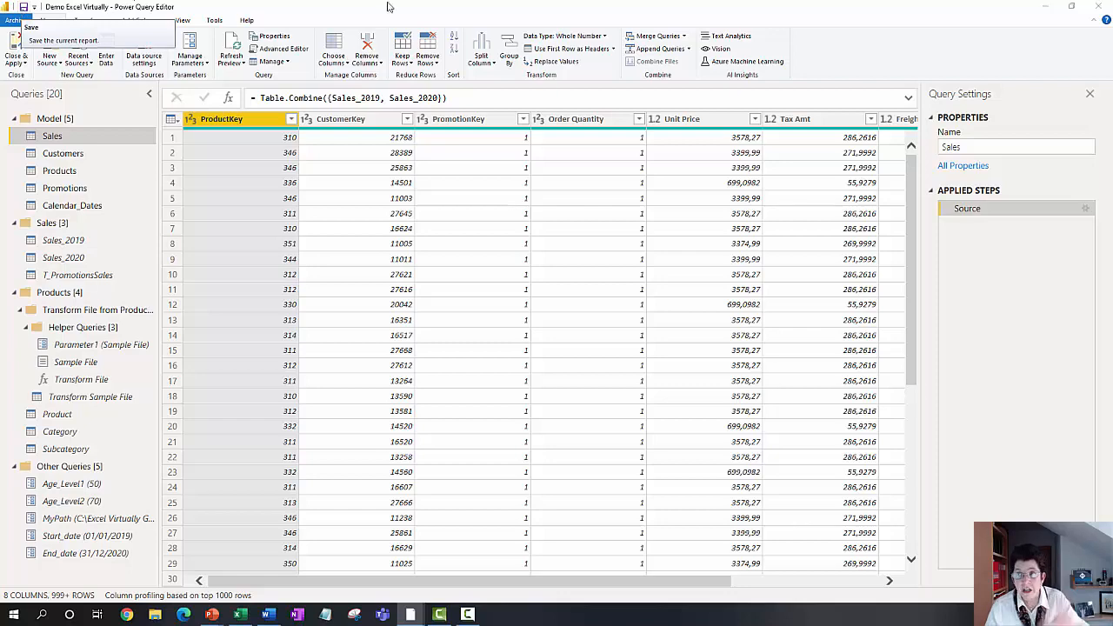
left_click(1046, 10)
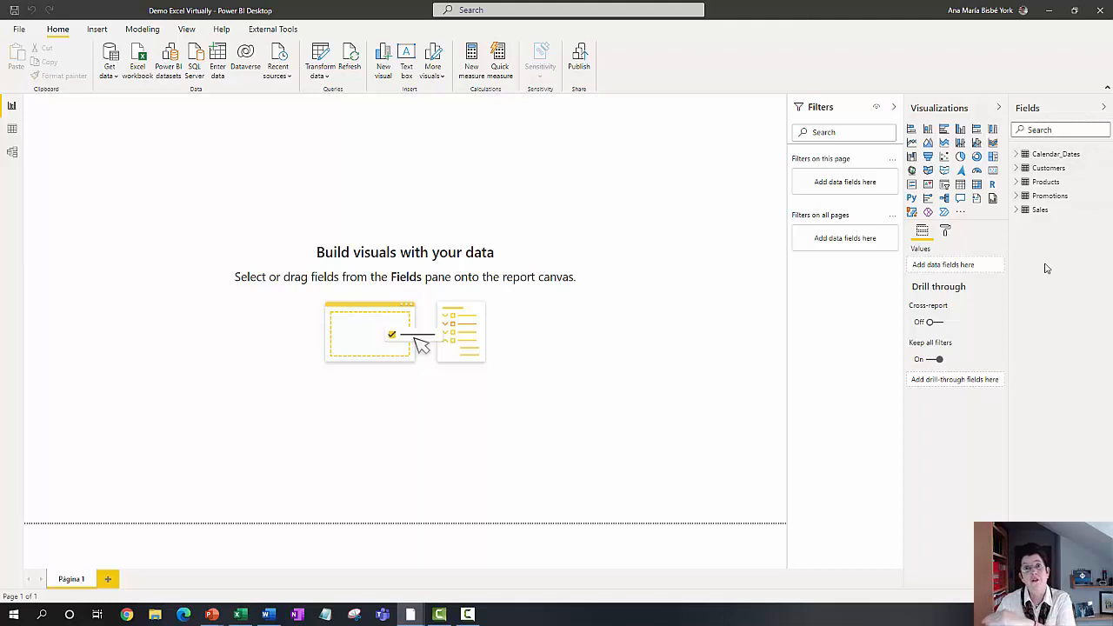
left_click(13, 156)
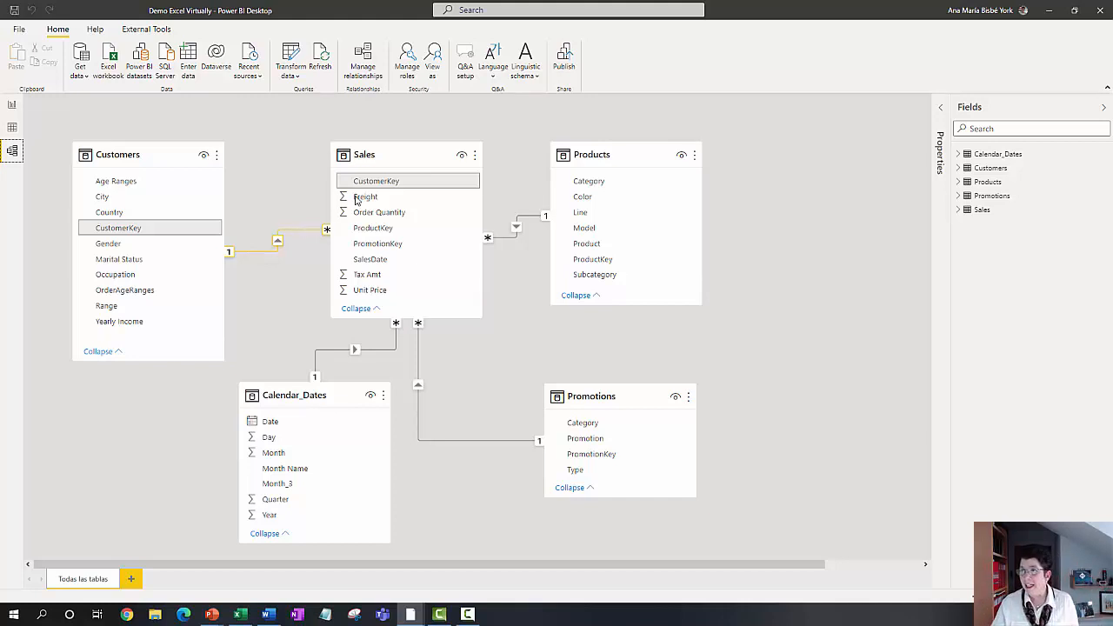
Step: Review the Sales table and its related Customers, Calendar_Dates, Promotions and Products tables in the model diagram
left_click(382, 154)
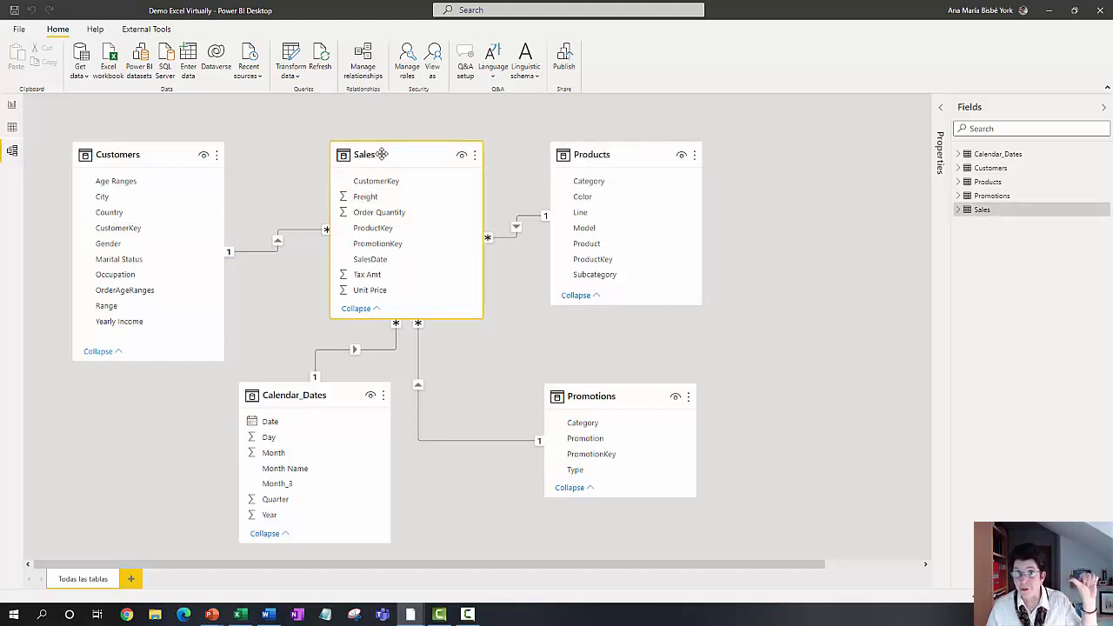
left_click(180, 161)
left_click(340, 389)
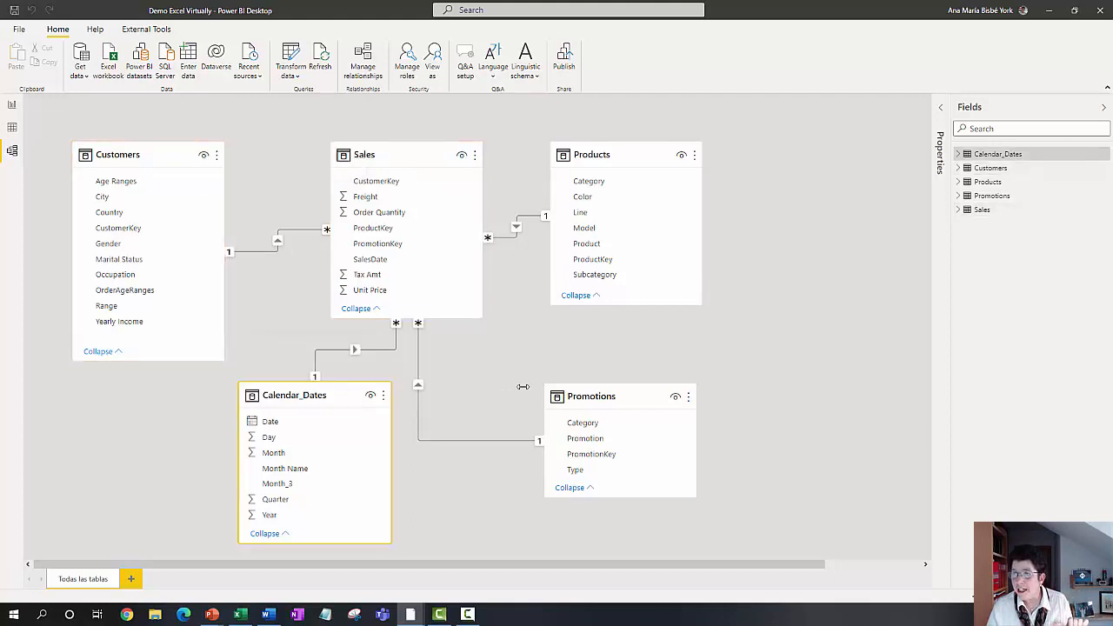
left_click(616, 396)
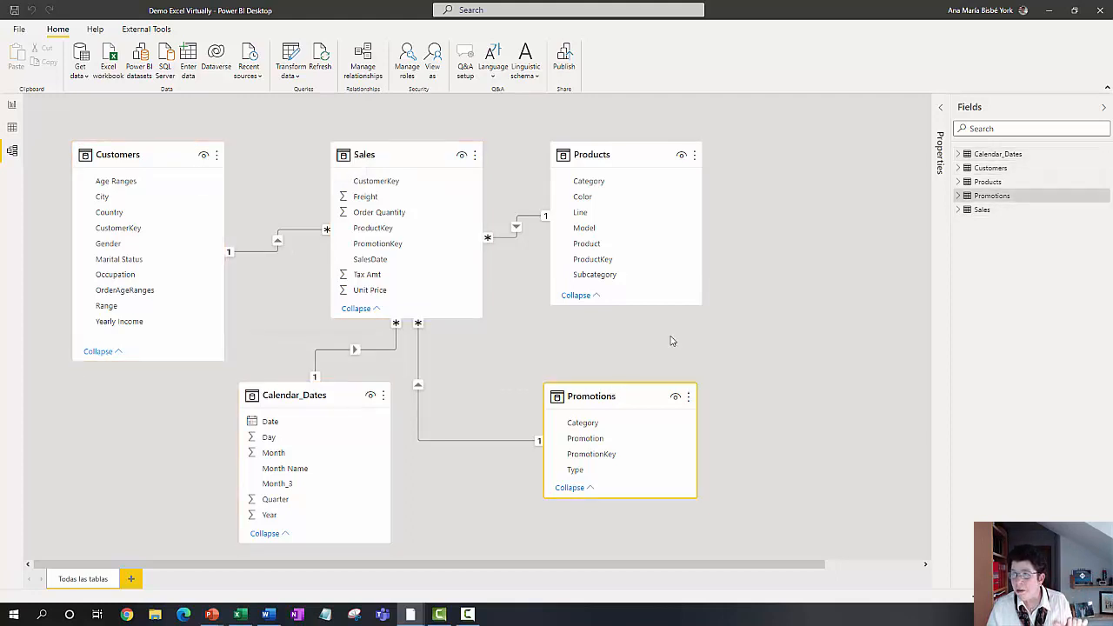
left_click(624, 155)
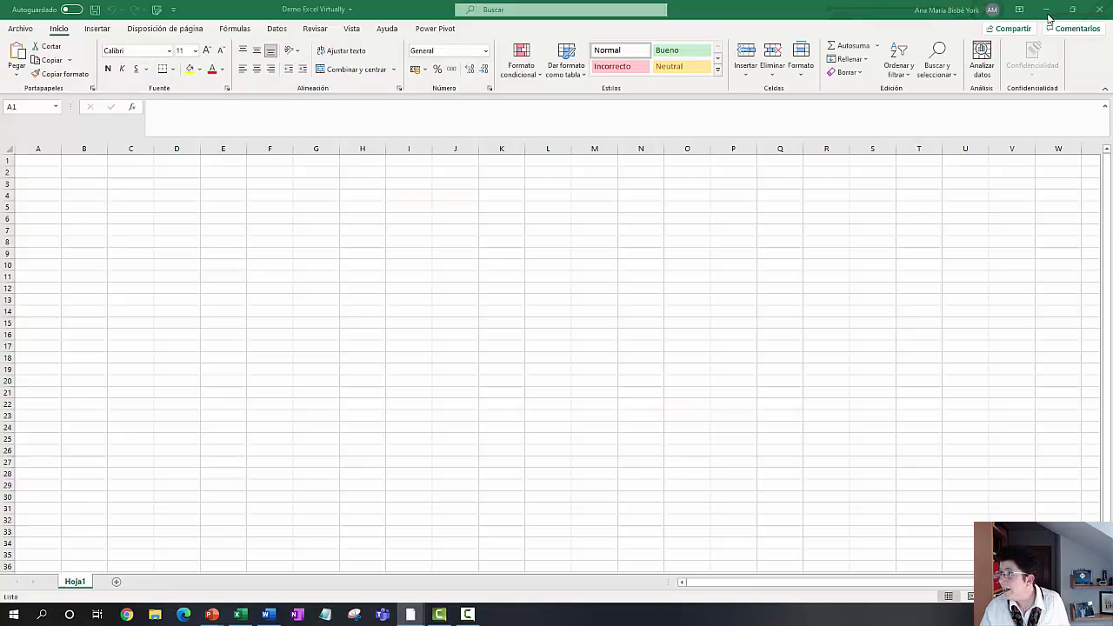
Step: Switch to the Demo Excel Virtually workbook in Excel and open its Power Query Editor in a maximized window
left_click(1048, 11)
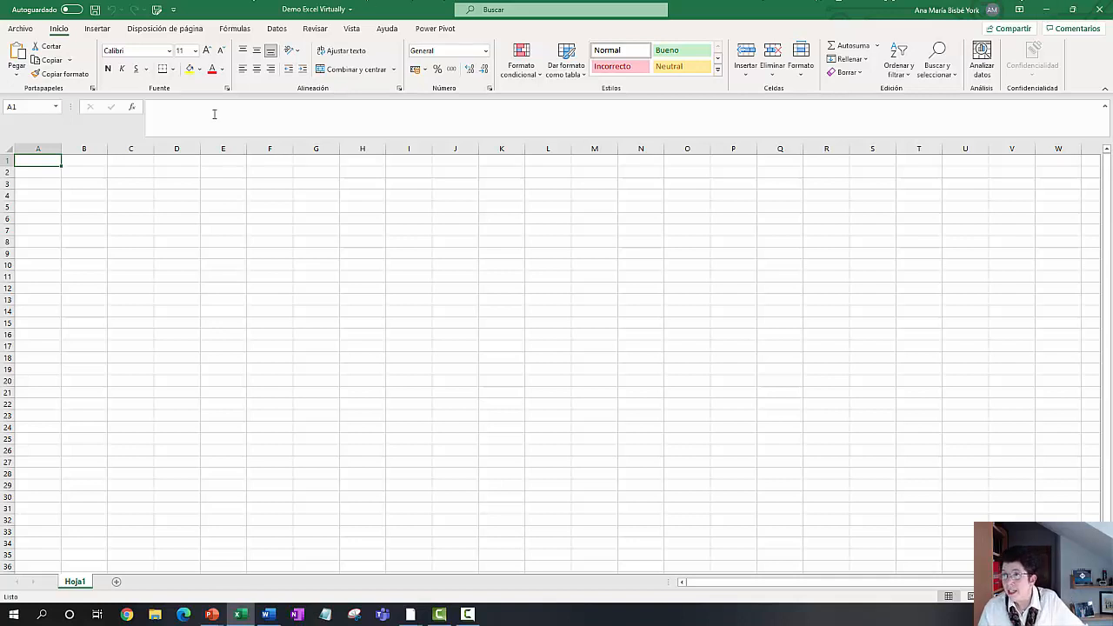
left_click(21, 28)
left_click(18, 20)
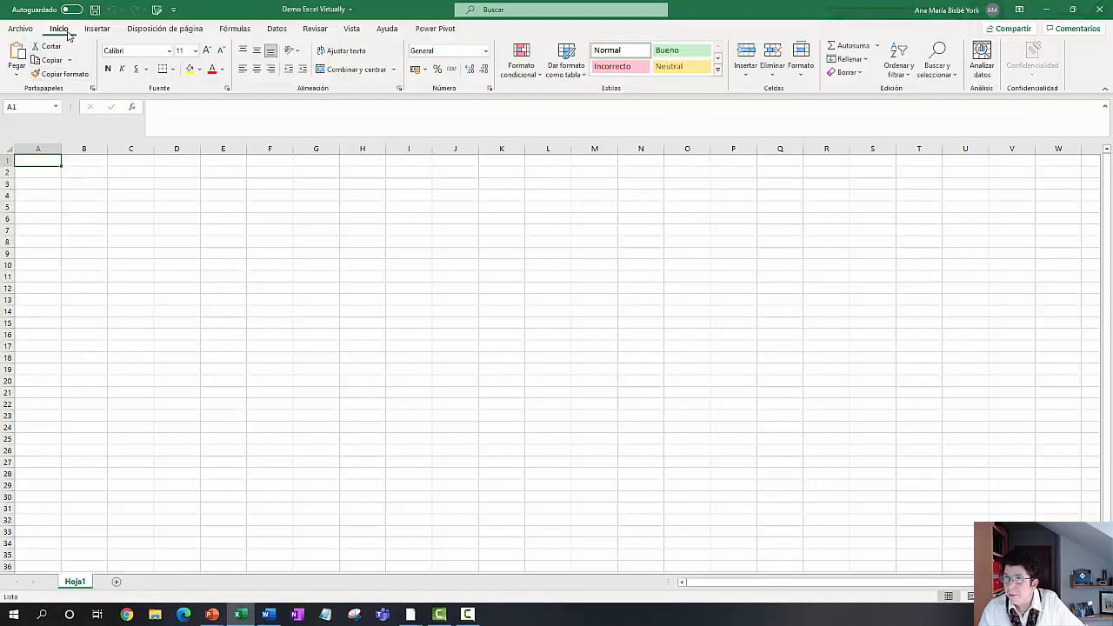
left_click(273, 30)
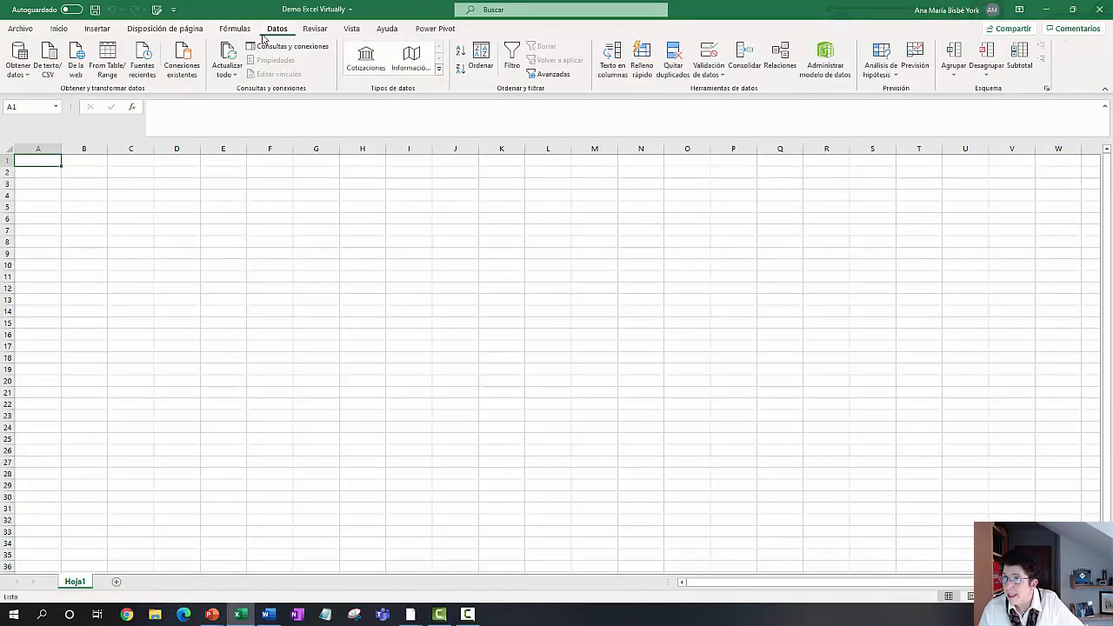
left_click(27, 78)
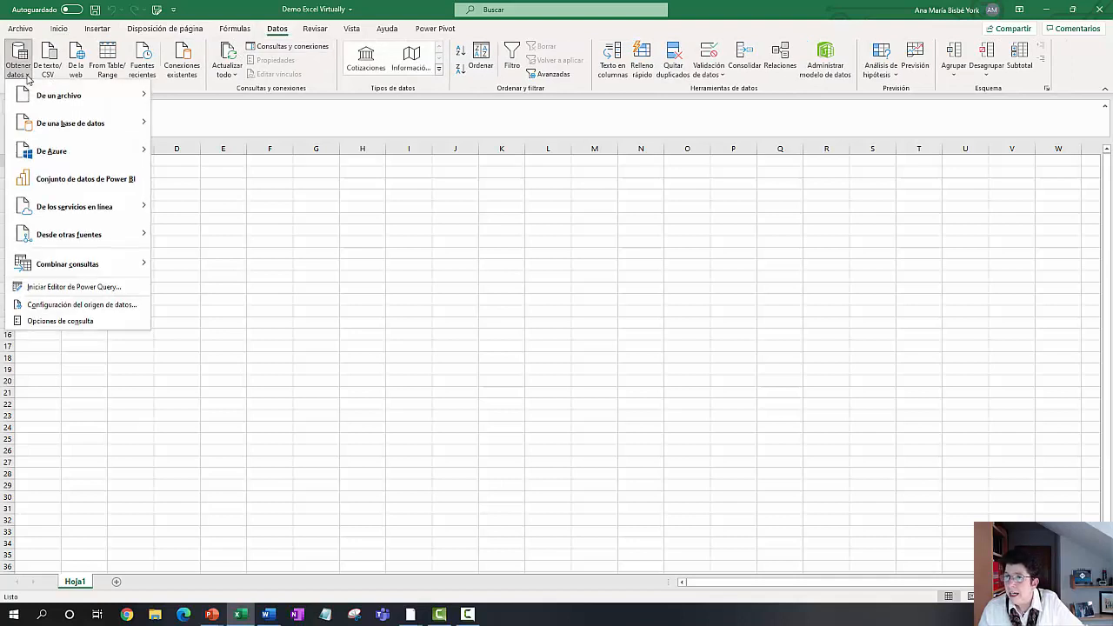
left_click(61, 288)
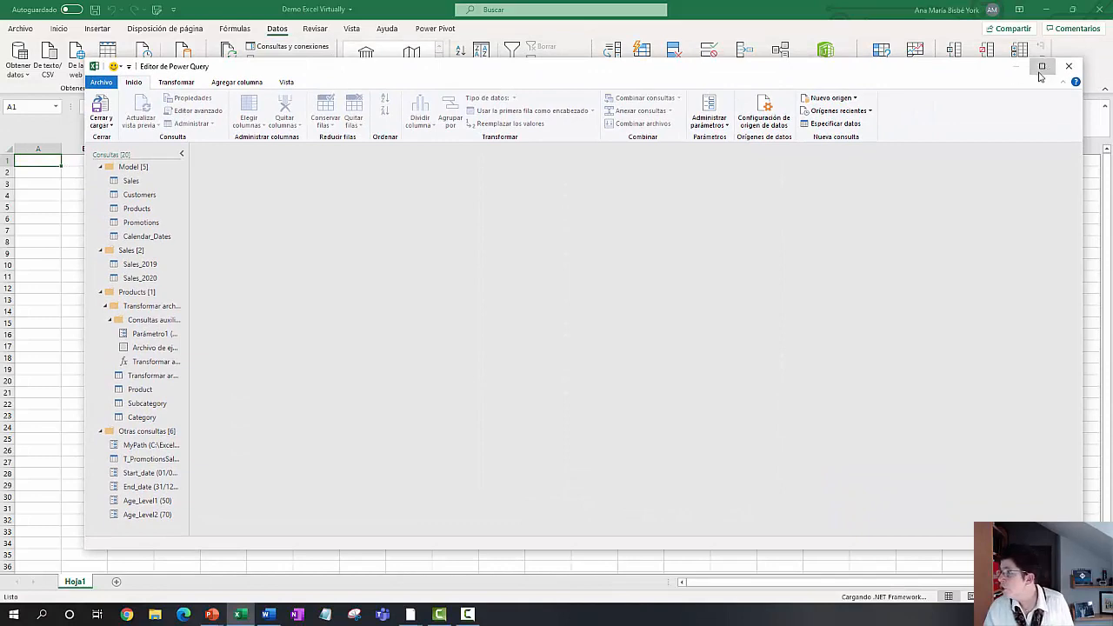
left_click(1041, 66)
Step: Review the Sales, Customers and Category queries in the workbook, and close the Power Query Editor
left_click(61, 121)
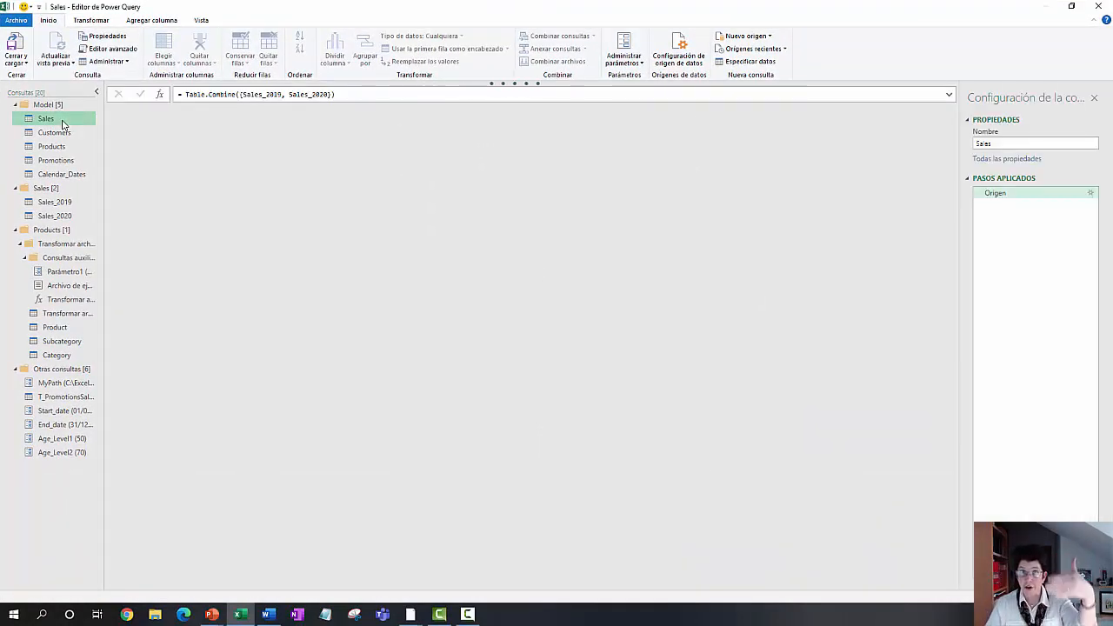
left_click(61, 134)
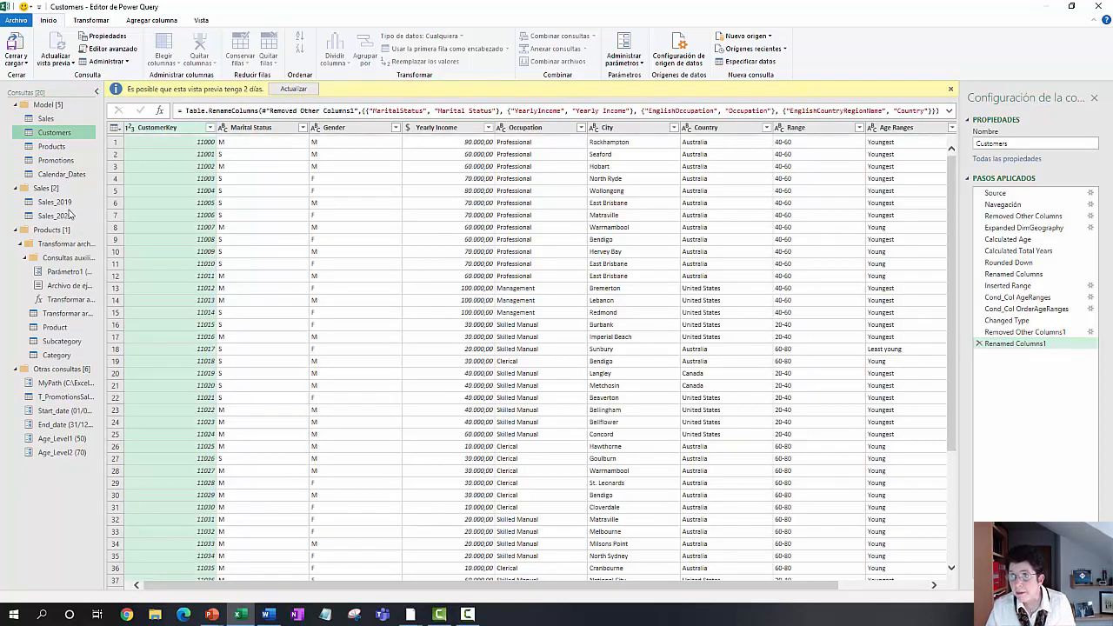
left_click(69, 357)
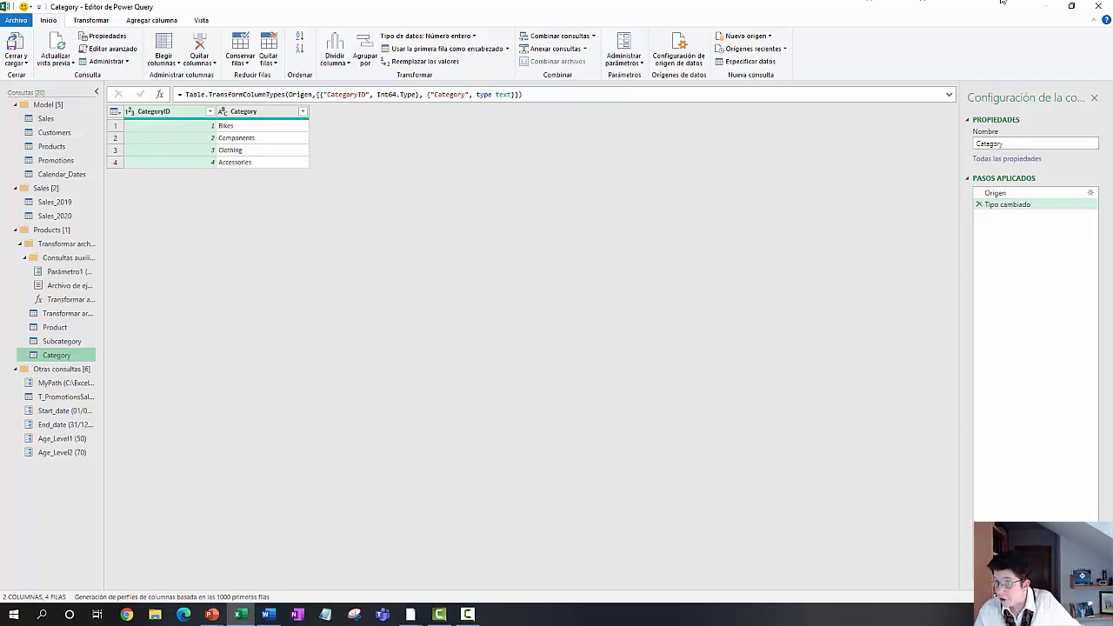
left_click(1096, 9)
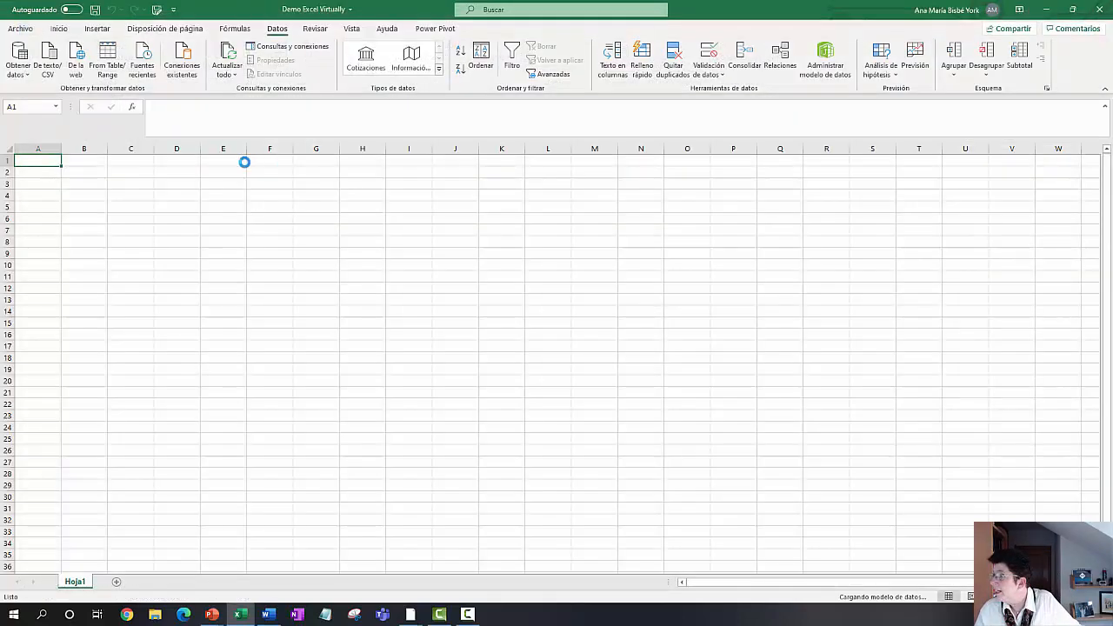
Step: Open the workbook's data model in Power Pivot and show its tables and relationships as a diagram
left_click(426, 32)
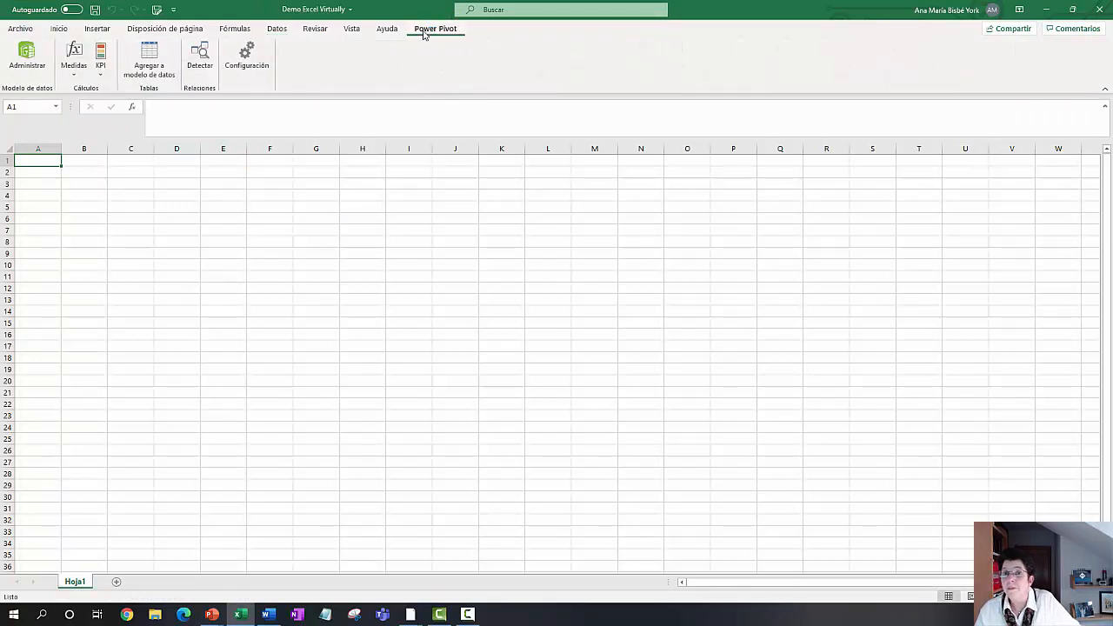
left_click(31, 59)
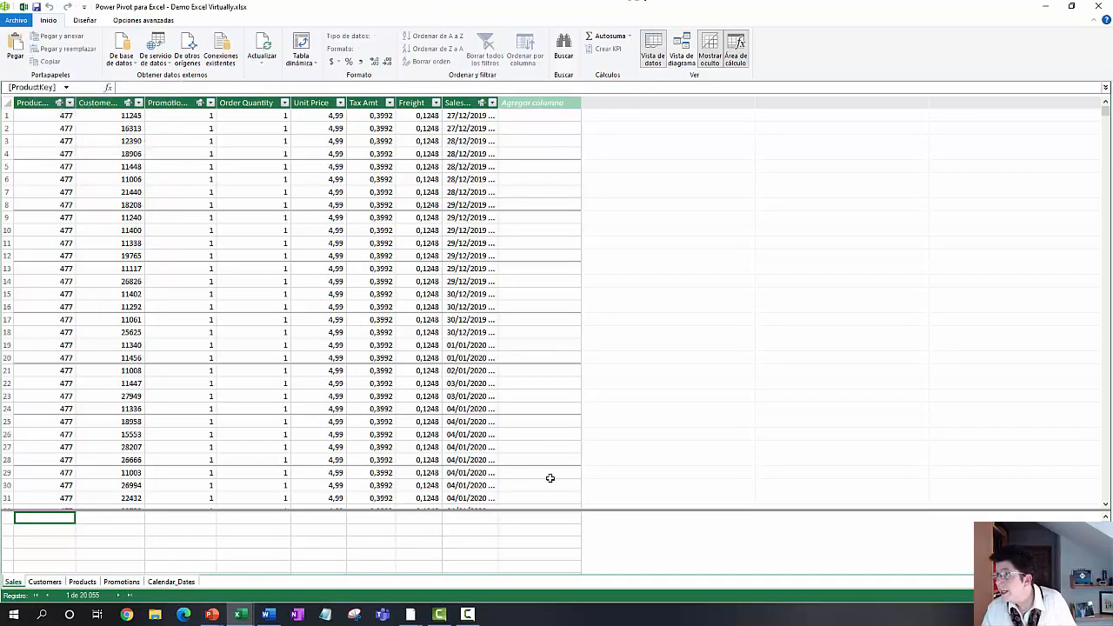
left_click(683, 47)
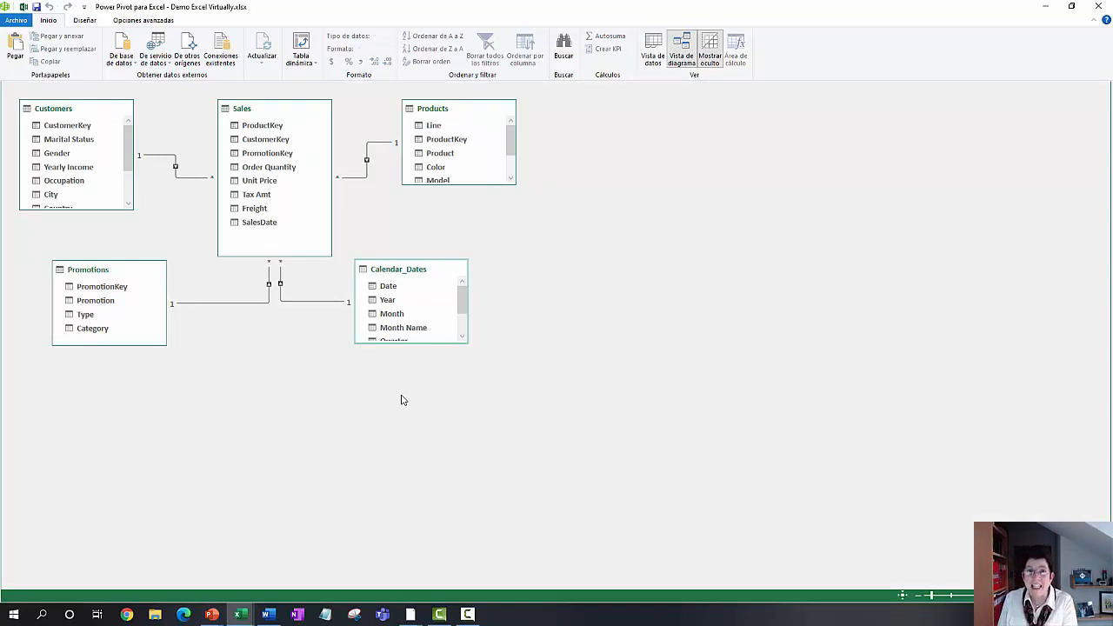
Step: Enlarge the Calendar_Dates and Products tables to show all their fields, and leave Power Pivot and Excel for the presentation slides
left_click_drag(421, 344, 423, 405)
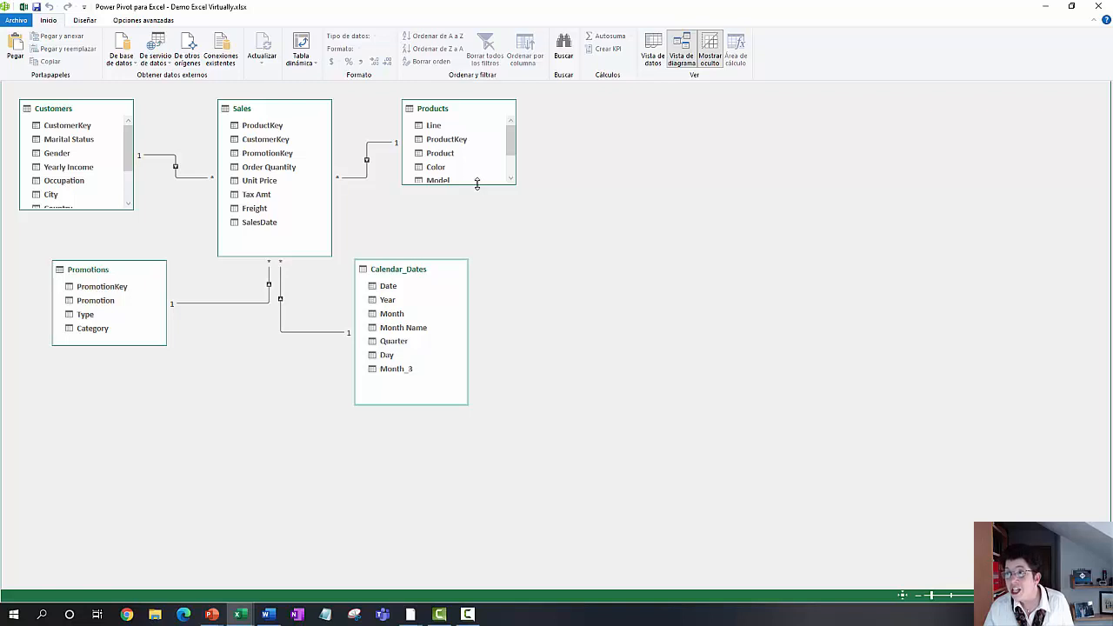
left_click_drag(476, 184, 469, 227)
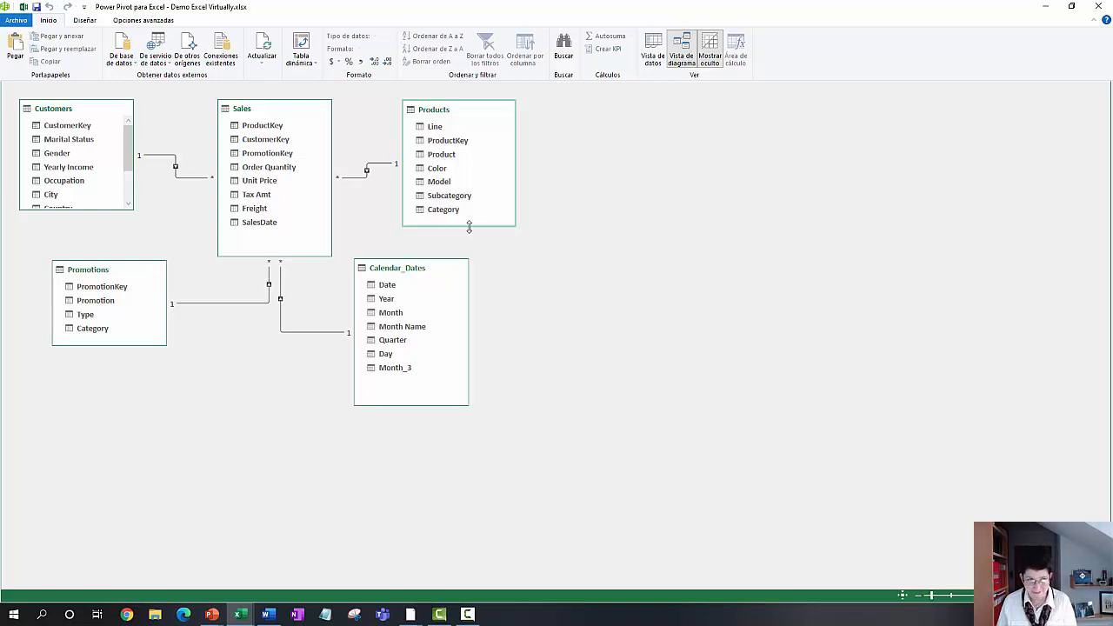
left_click(1044, 10)
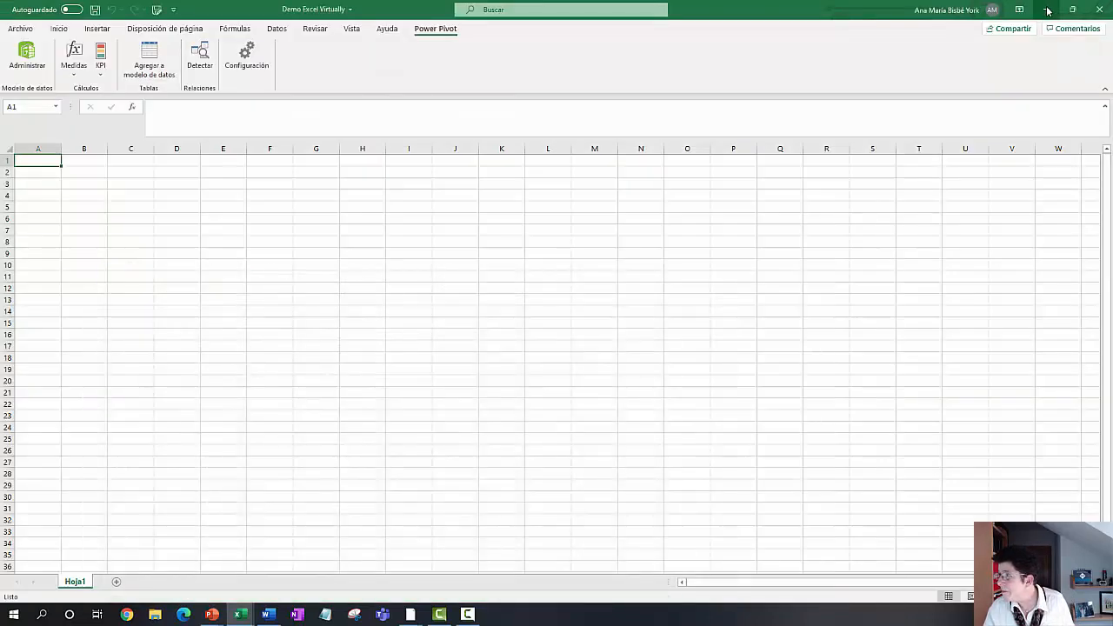
left_click(1048, 10)
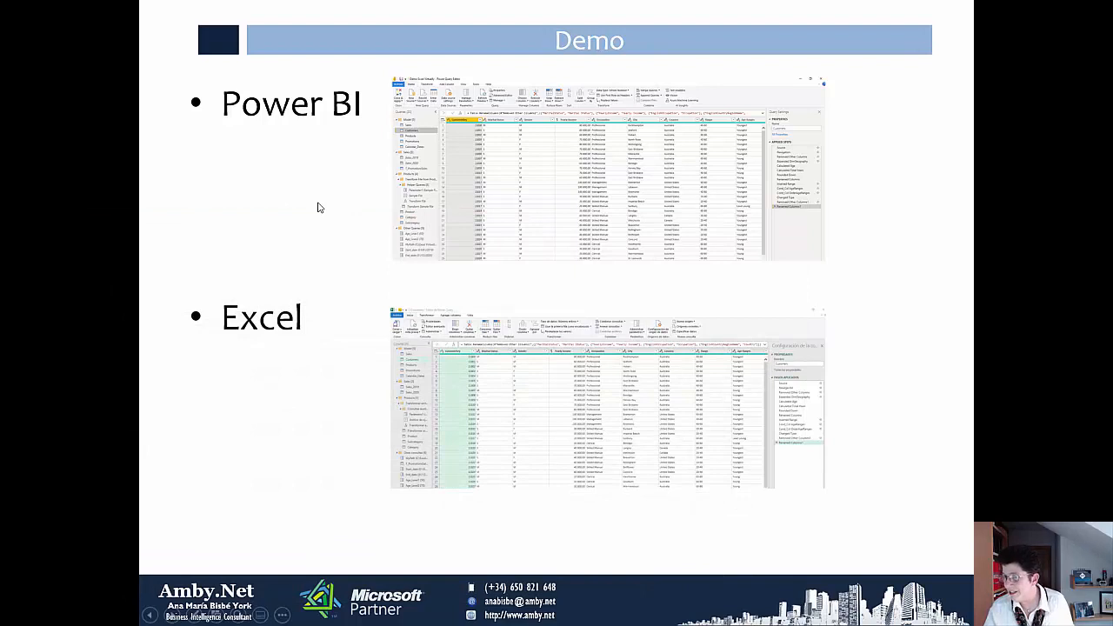
left_click(320, 208)
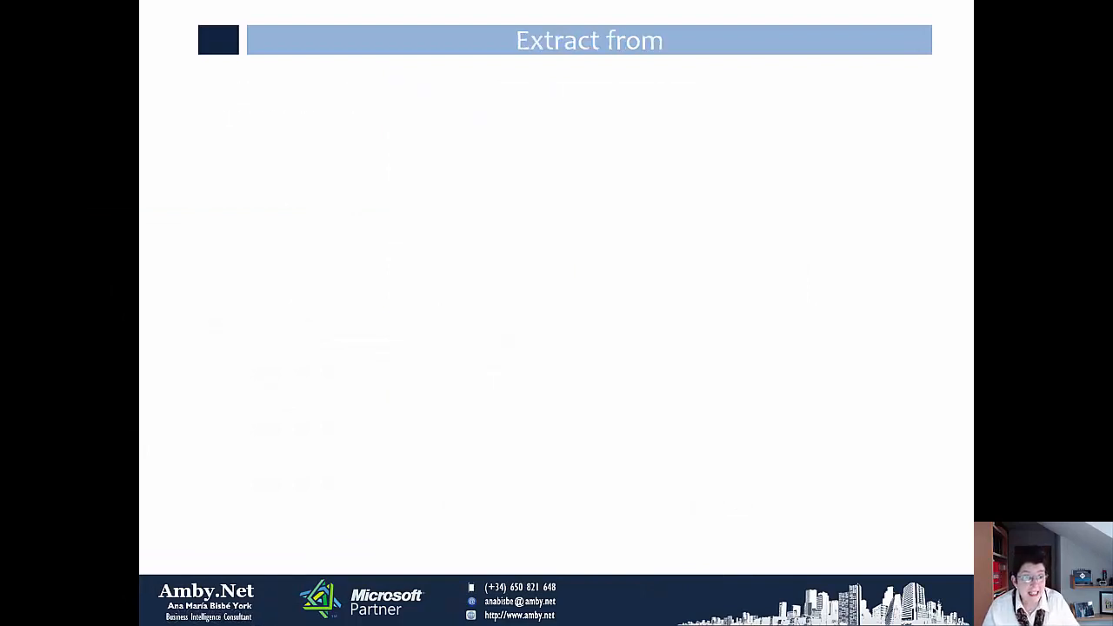
left_click(320, 208)
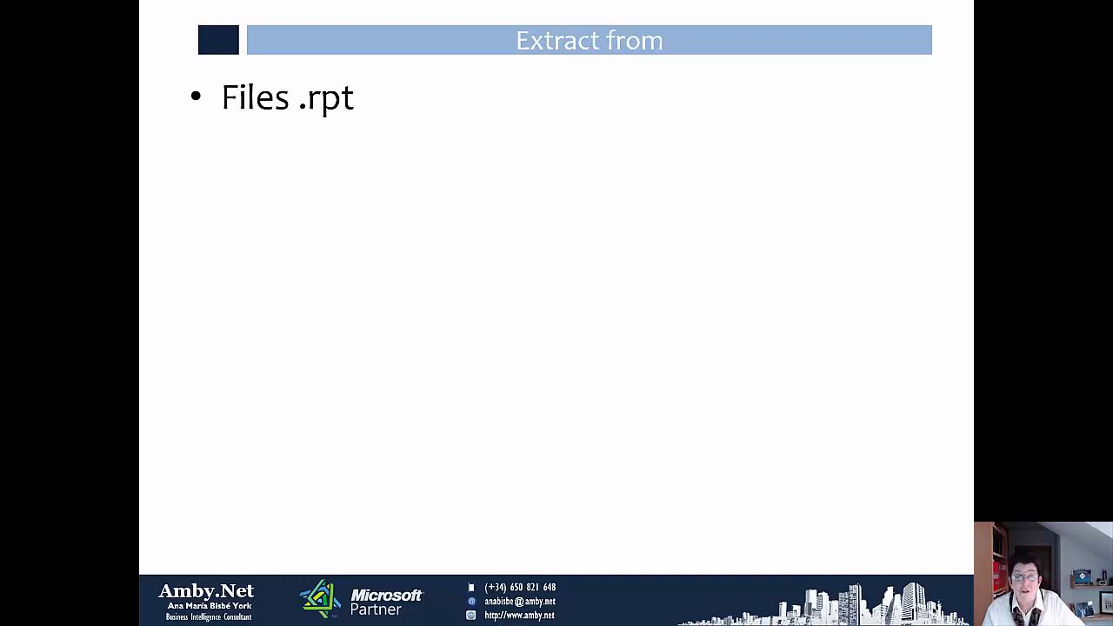
key("Right")
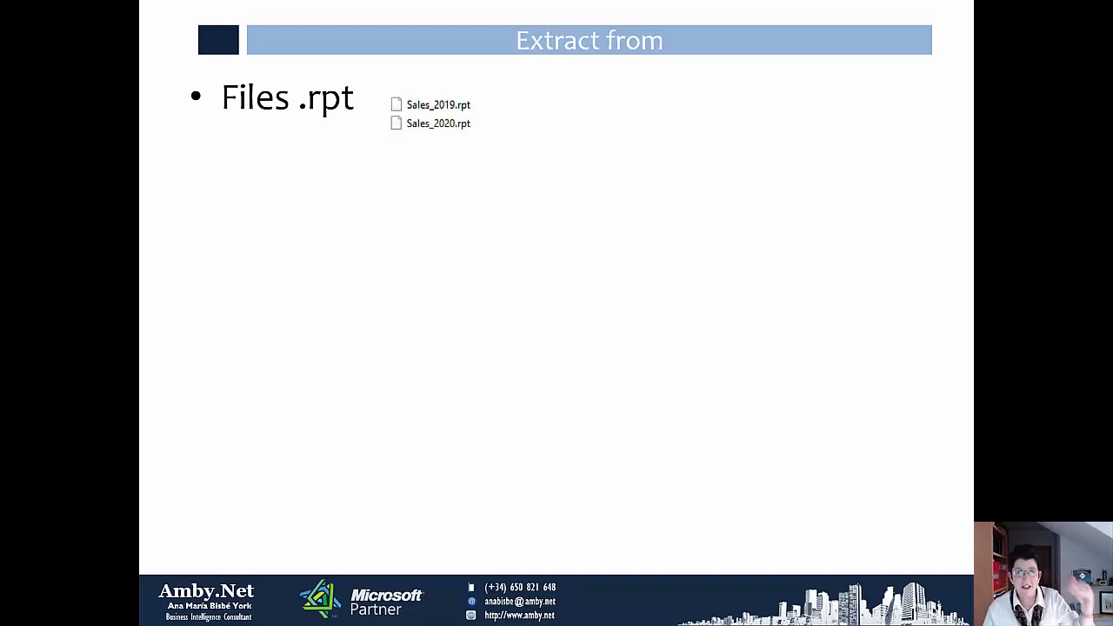
key("Right")
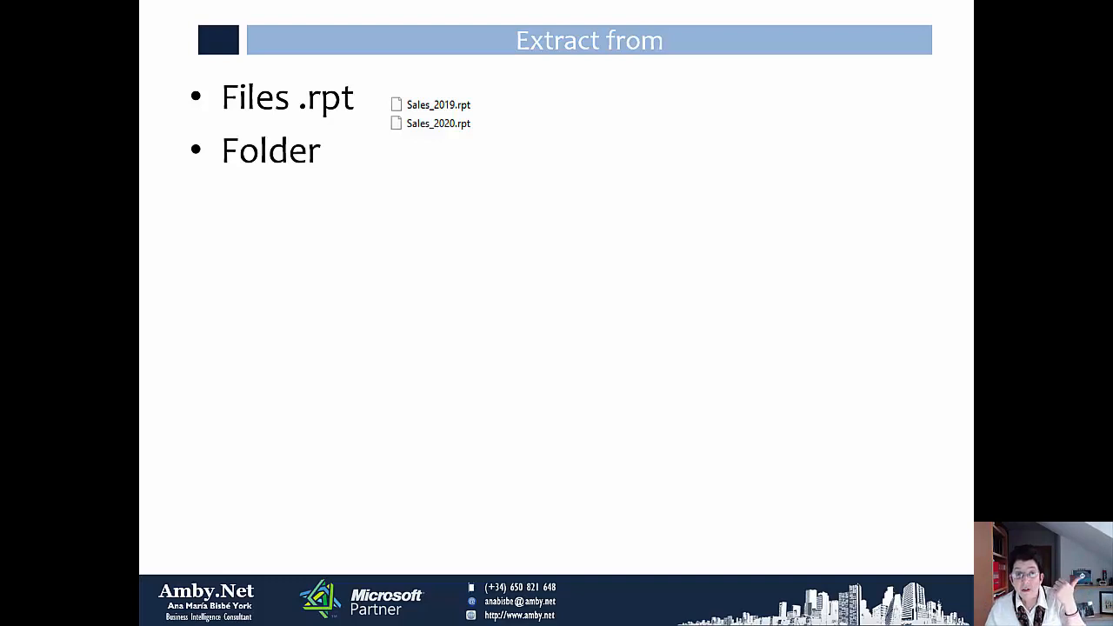